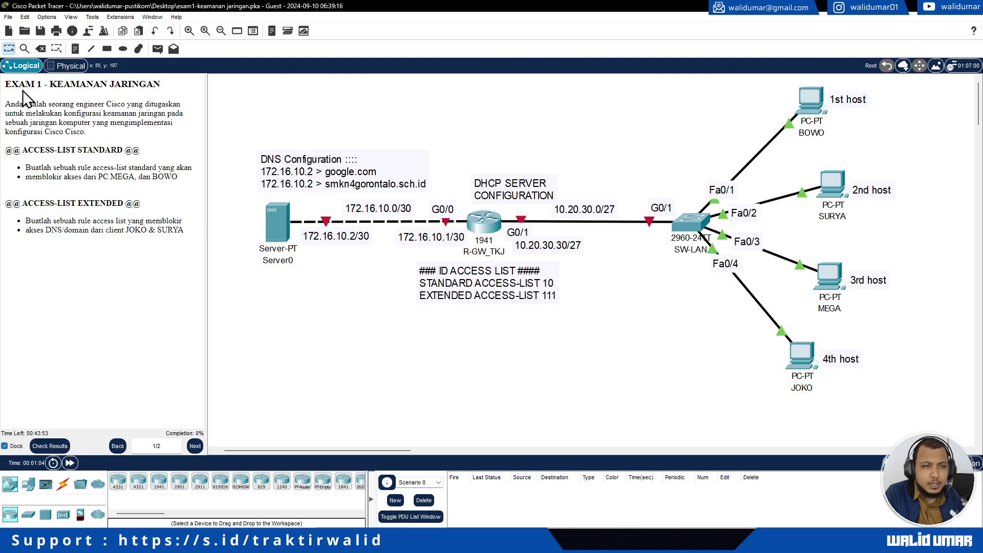
Read the standard and extended access-list tasks and examine the affected PCs, router, server and DNS notes in the topology
drag(10, 85, 114, 231)
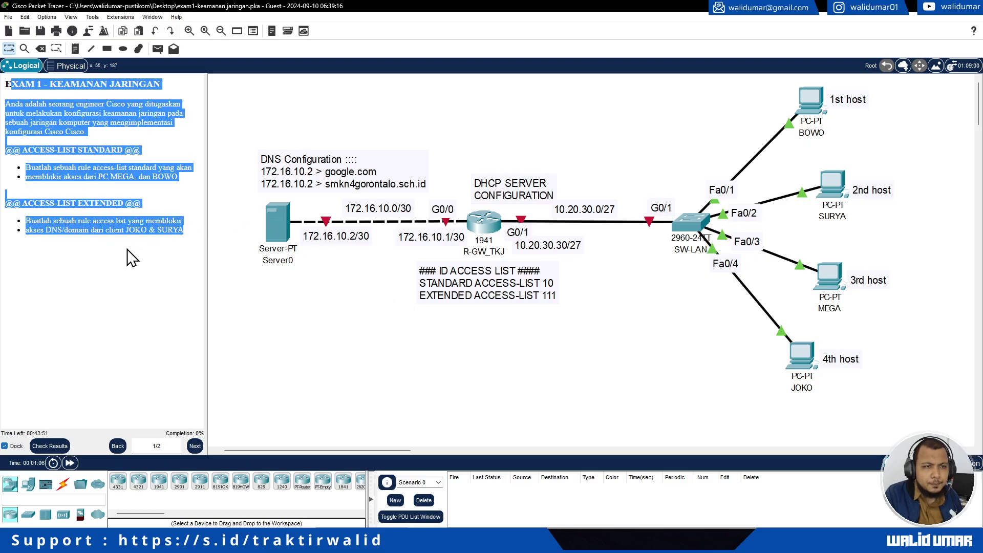
click(67, 246)
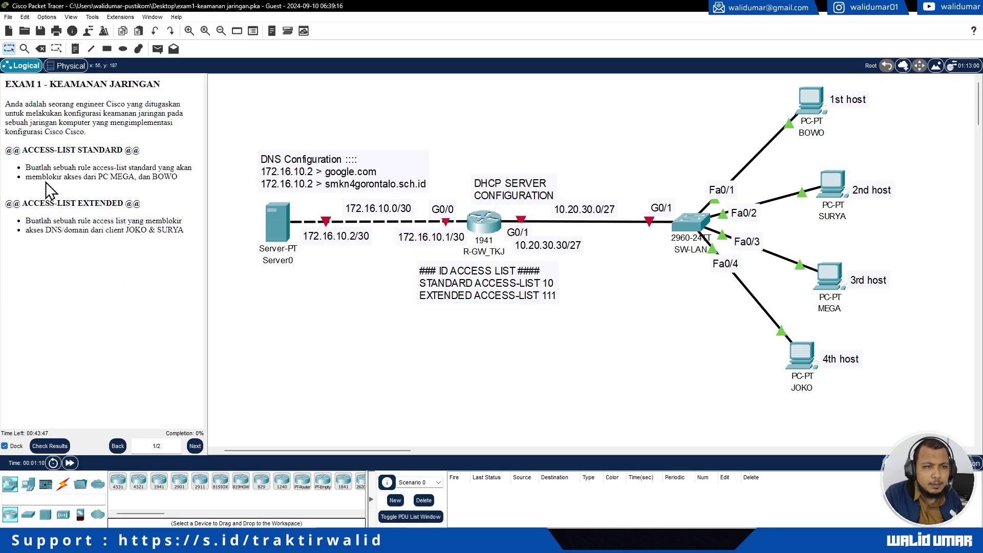
drag(42, 180, 134, 180)
click(332, 193)
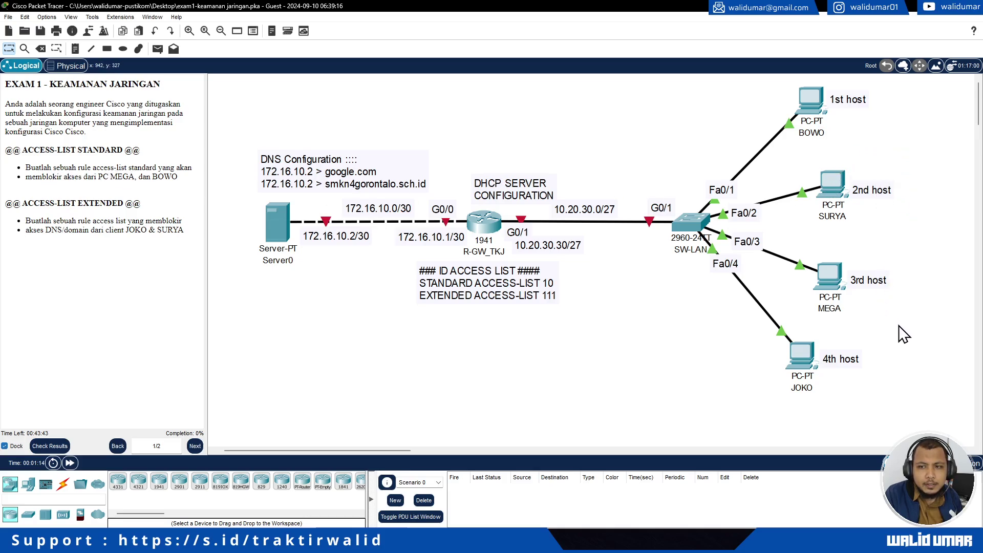
drag(900, 326, 797, 256)
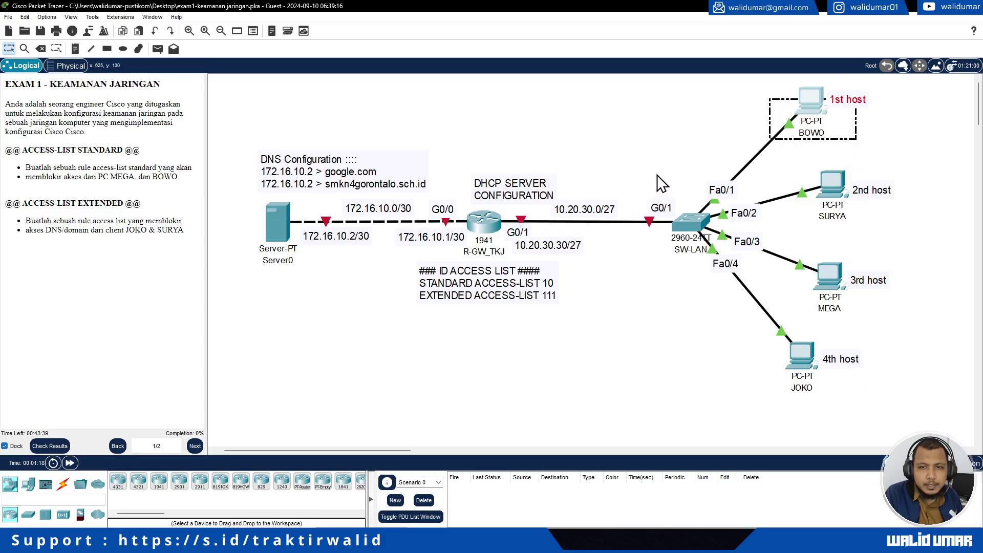
drag(657, 170, 478, 303)
click(371, 334)
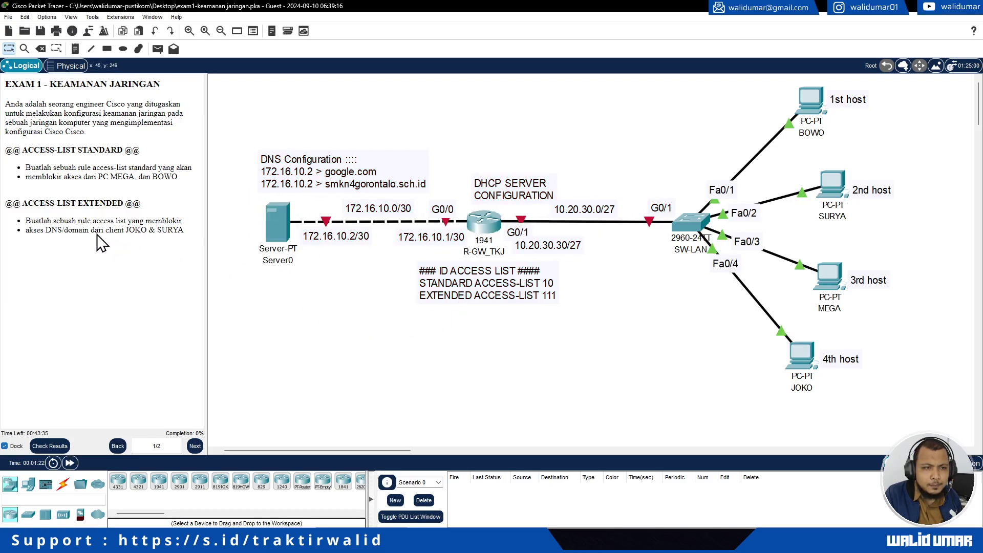
drag(43, 221, 129, 229)
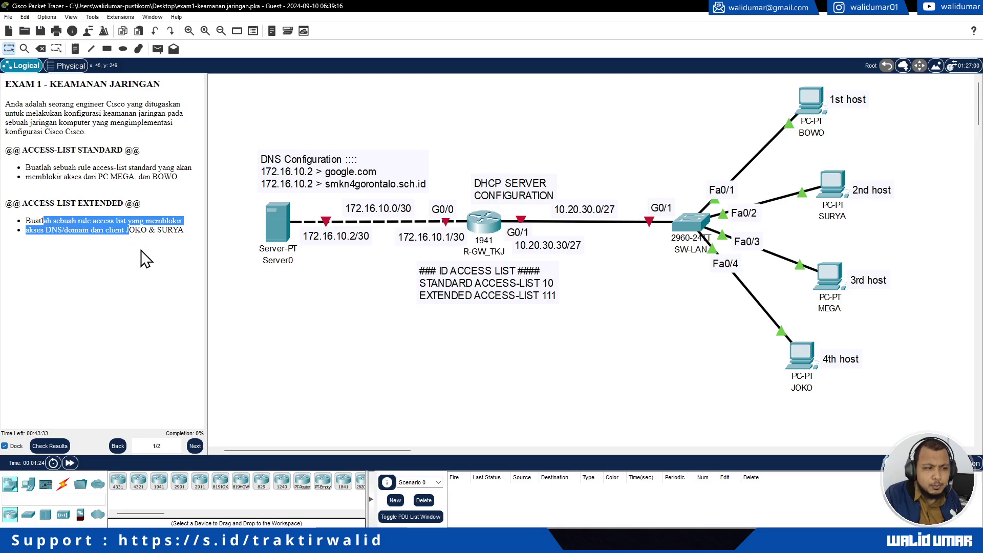
click(142, 252)
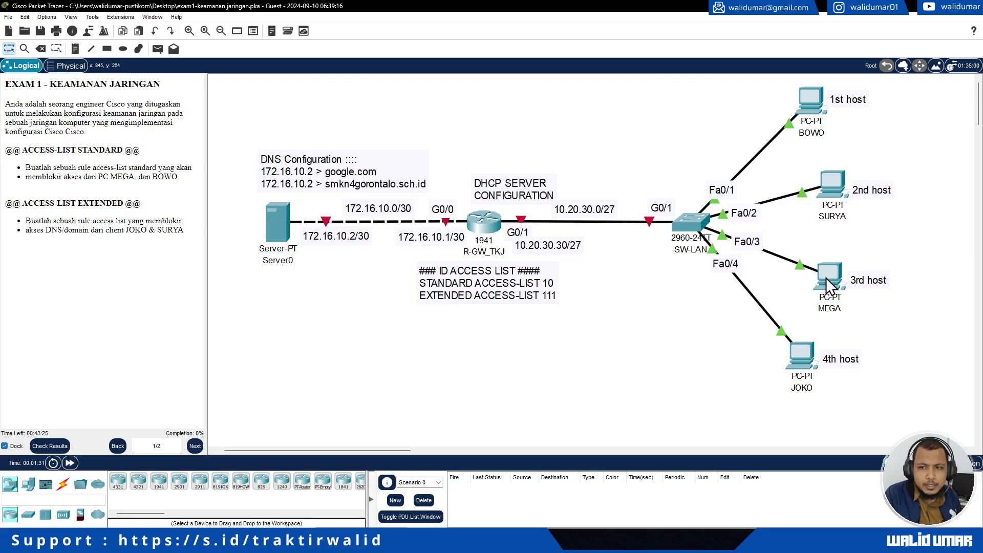
drag(886, 392, 724, 342)
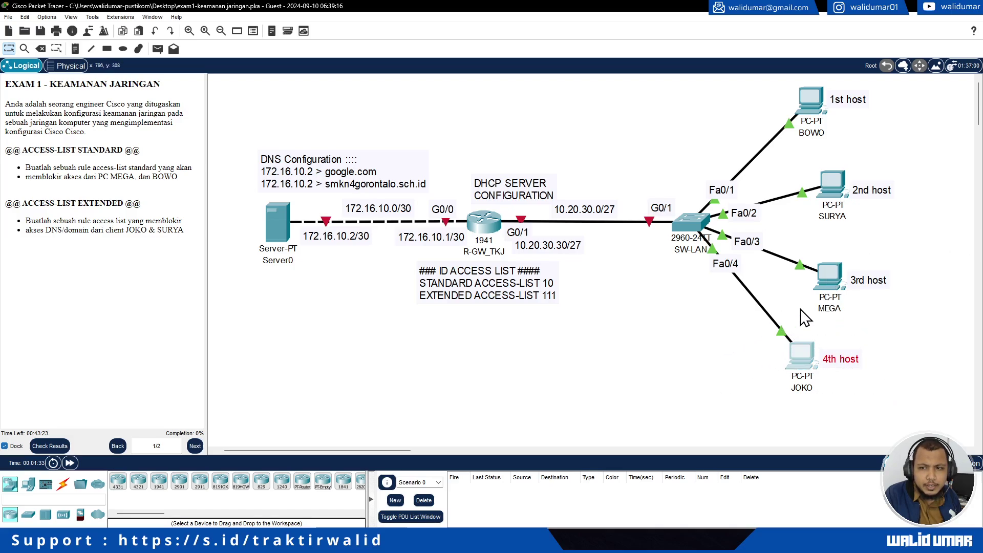
drag(900, 224, 797, 170)
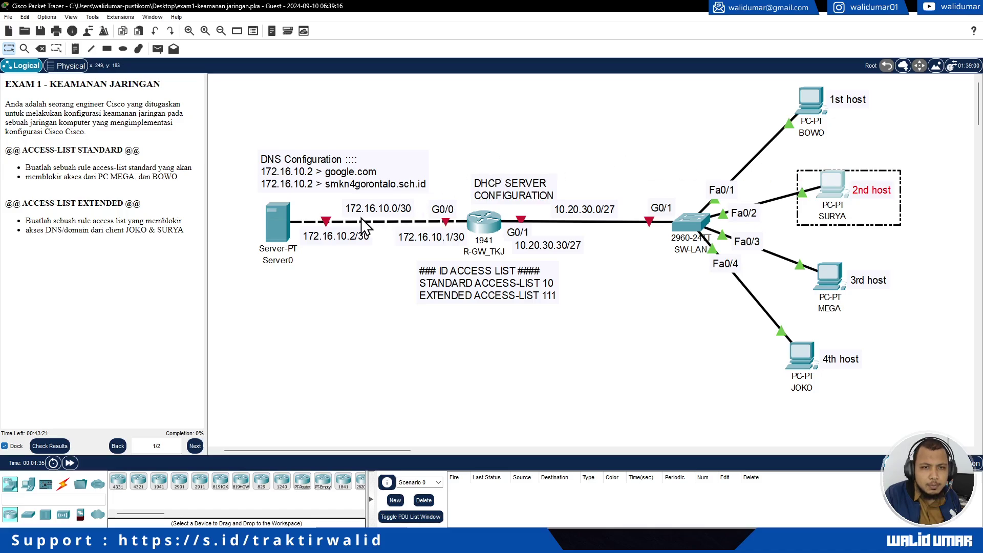
click(290, 235)
mouse_move(291, 235)
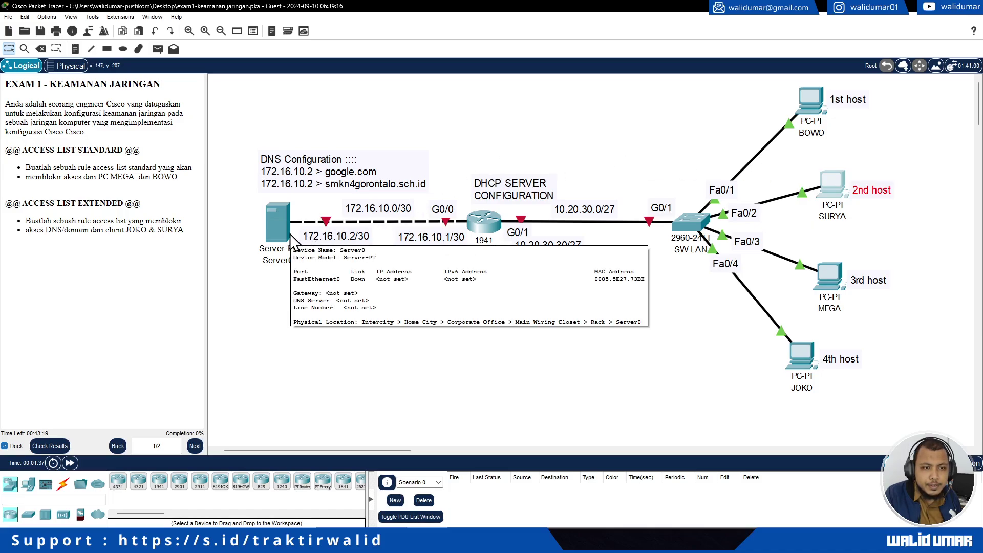
drag(238, 133, 409, 301)
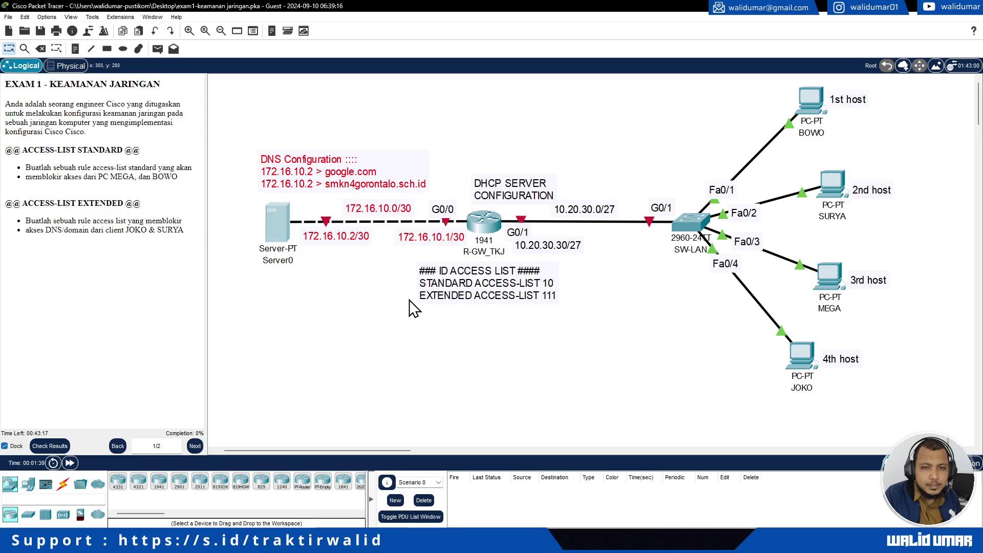
click(384, 283)
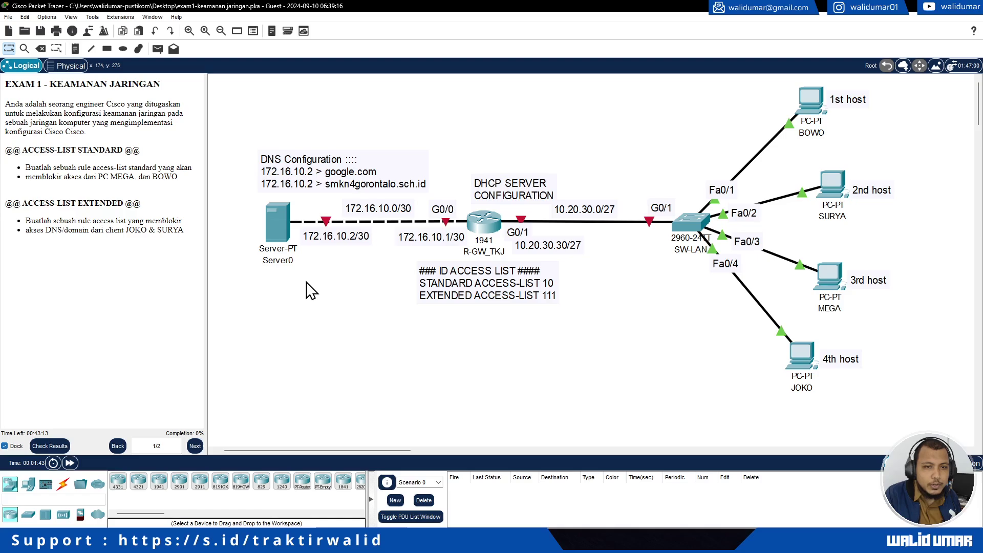
Open Server0's IP configuration at the IPv4 address setting
click(270, 234)
drag(413, 116, 631, 111)
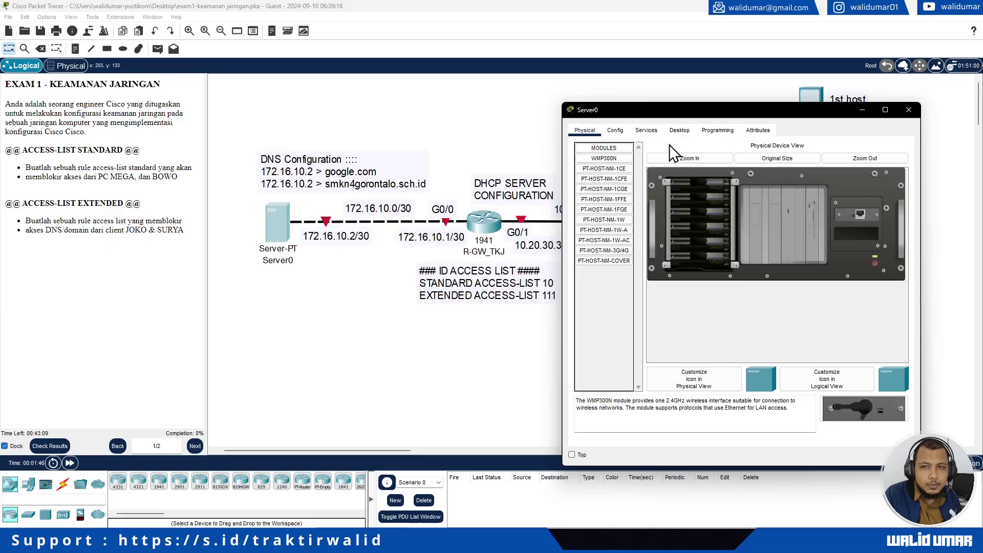
click(657, 131)
click(680, 131)
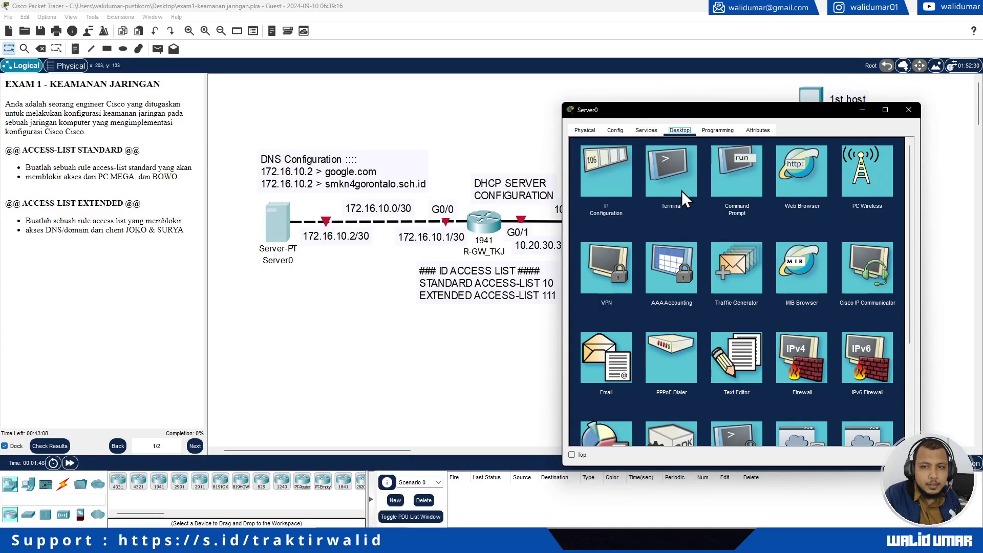
click(624, 189)
click(722, 196)
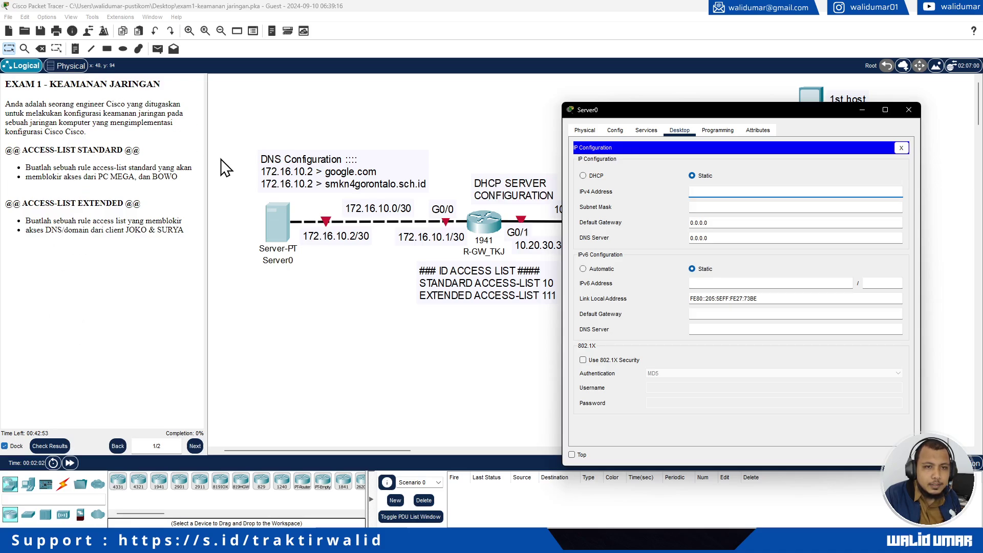
Check the program's version information
click(176, 17)
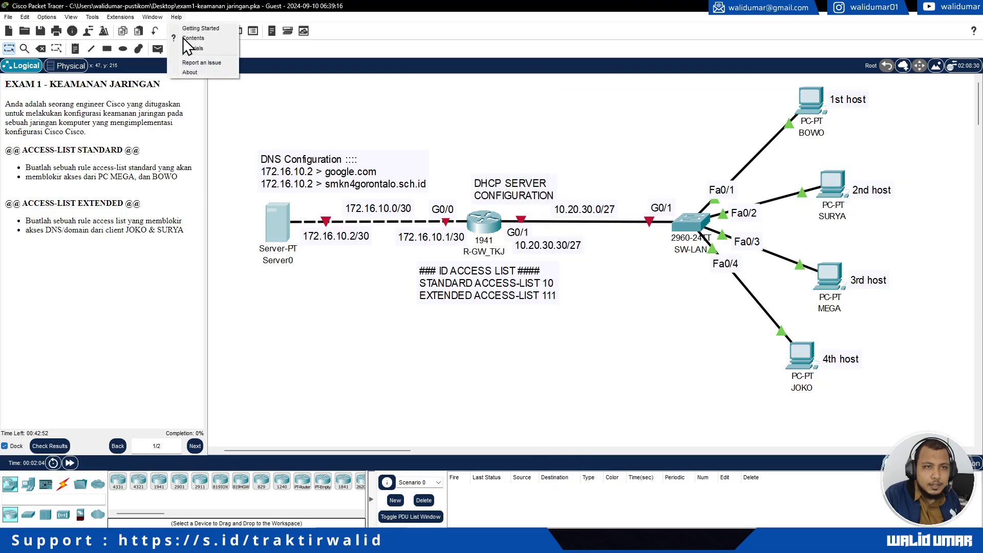
click(204, 72)
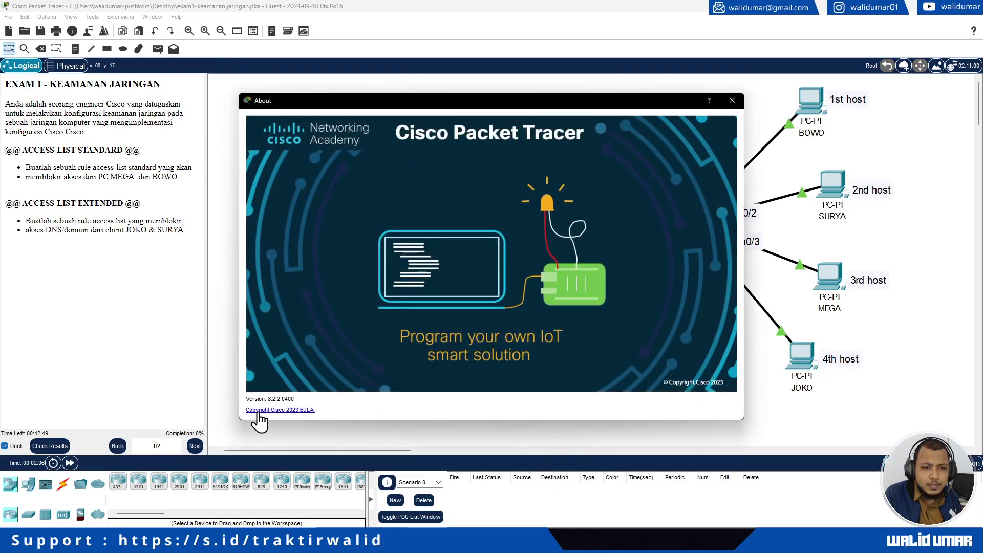
click(732, 100)
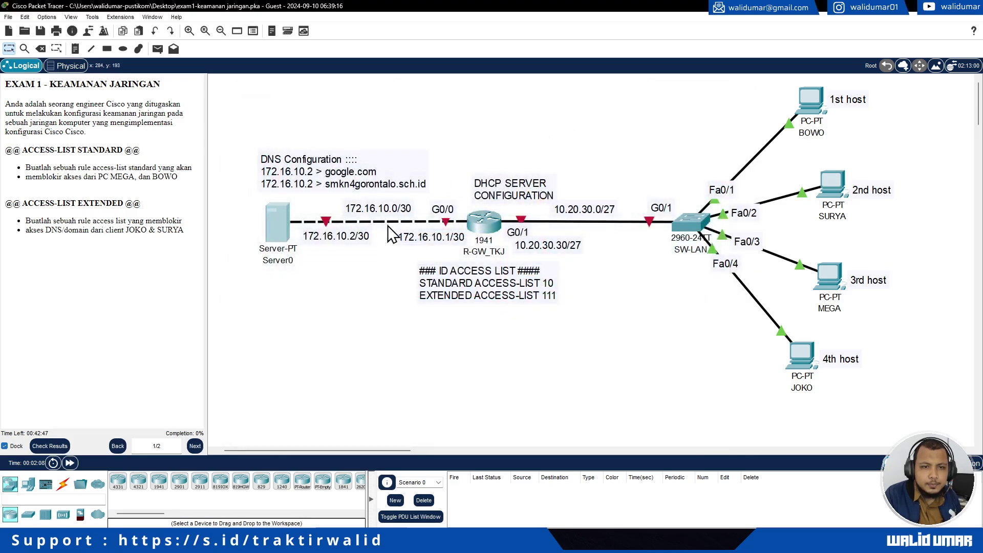
Set Server0's static IPv4 address to 172.16.10.2 with subnet mask 255.255.255.252
click(285, 222)
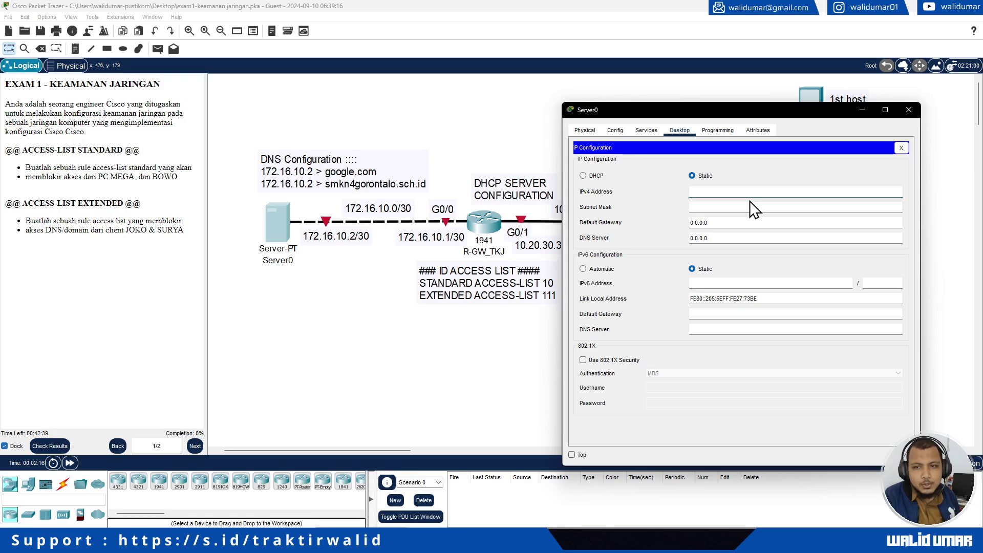
text(172.)
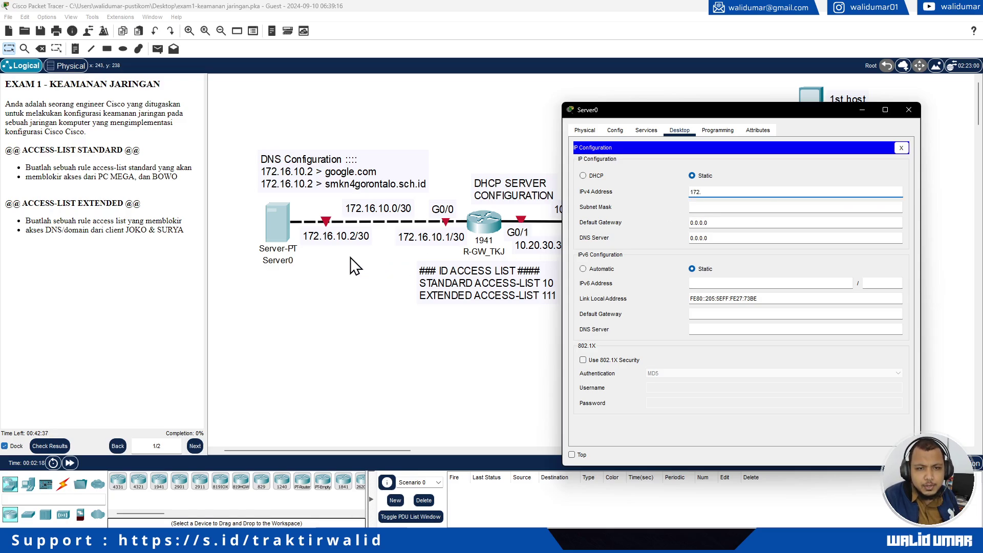
text(1)
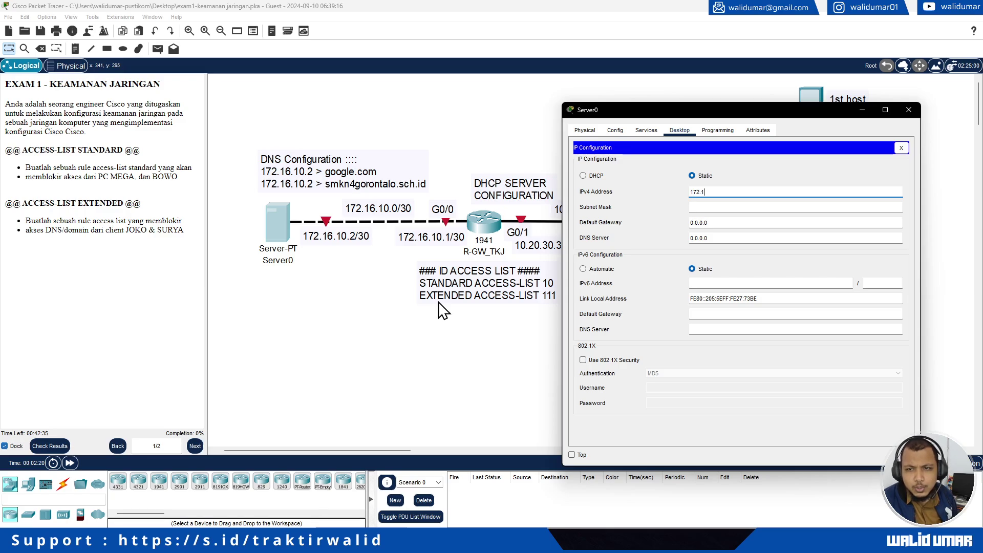
text(6.10.2)
key(Tab)
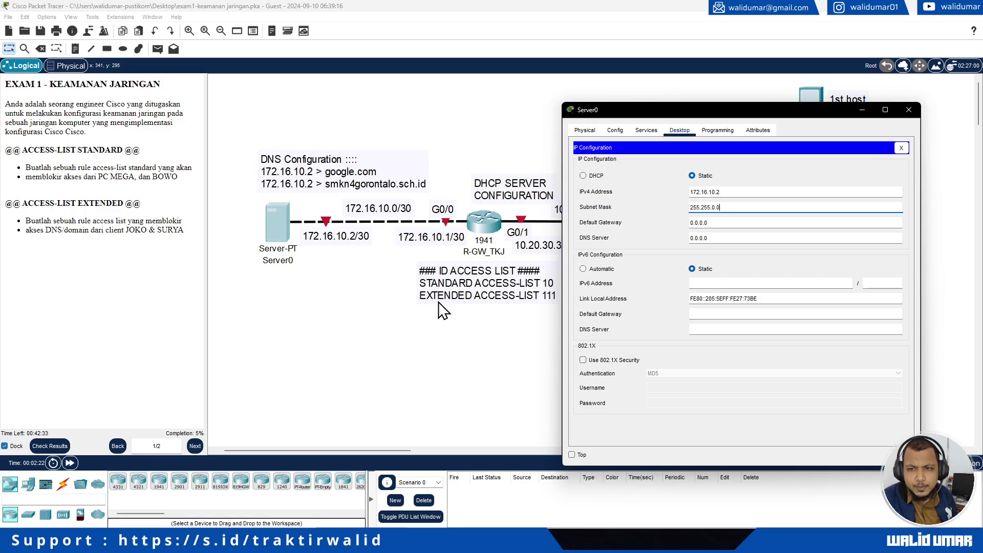
key(BackSpace)
key(BackSpace)
text(255.255)
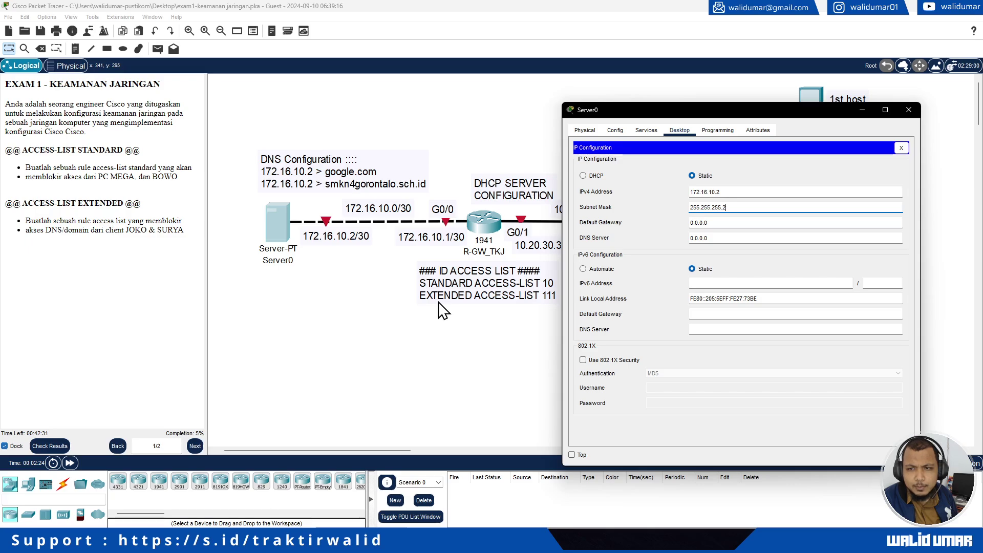
key(Tab)
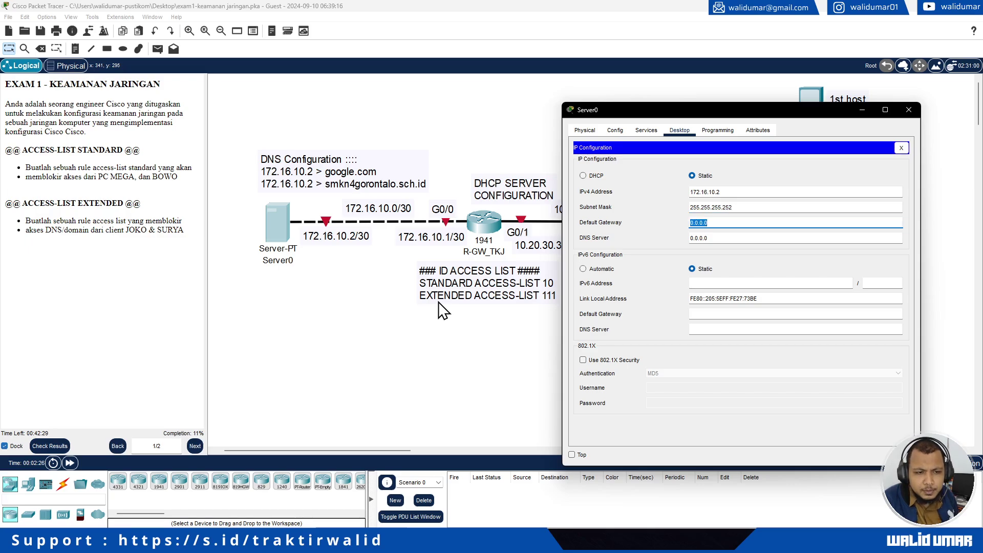
Set Server0's default gateway to 172.16.10.1 and its DNS server to 172.16.10.2
text(1)
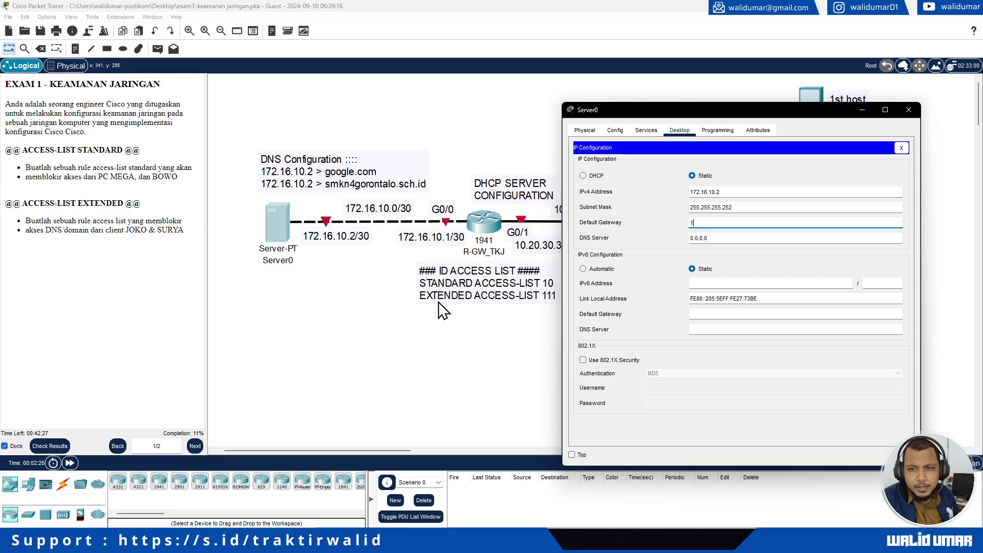
text(72.16.10.2)
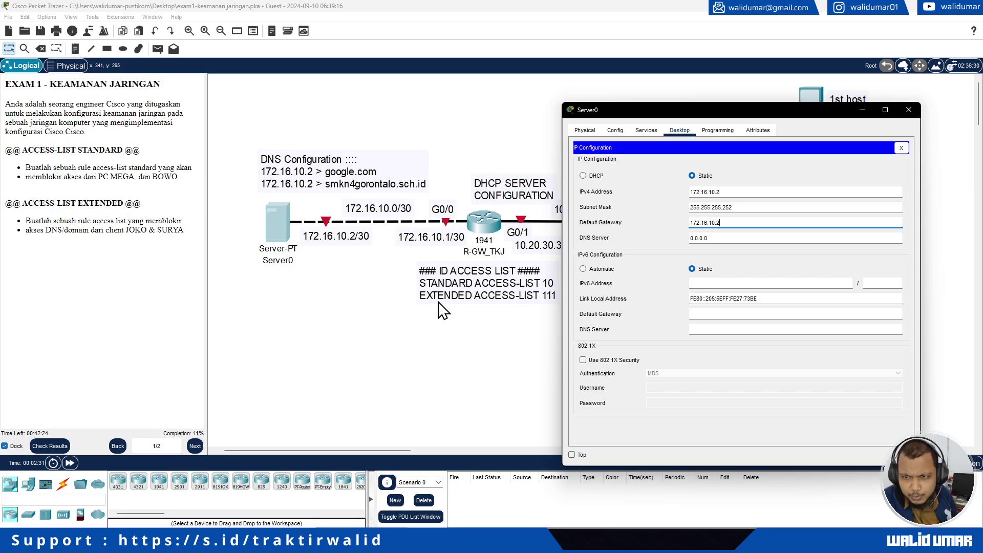
key(ctrl+a)
key(ctrl+c)
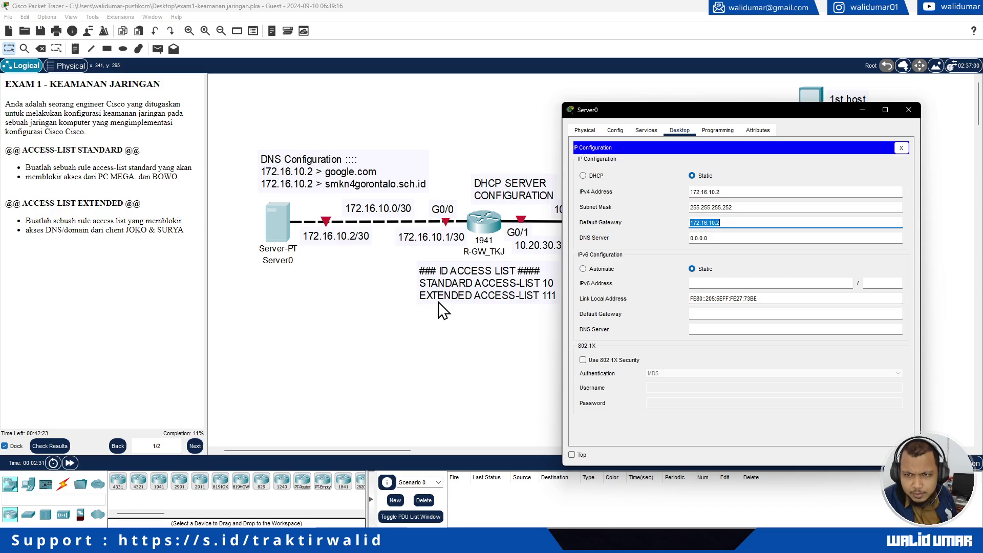
key(Tab)
key(ctrl+v)
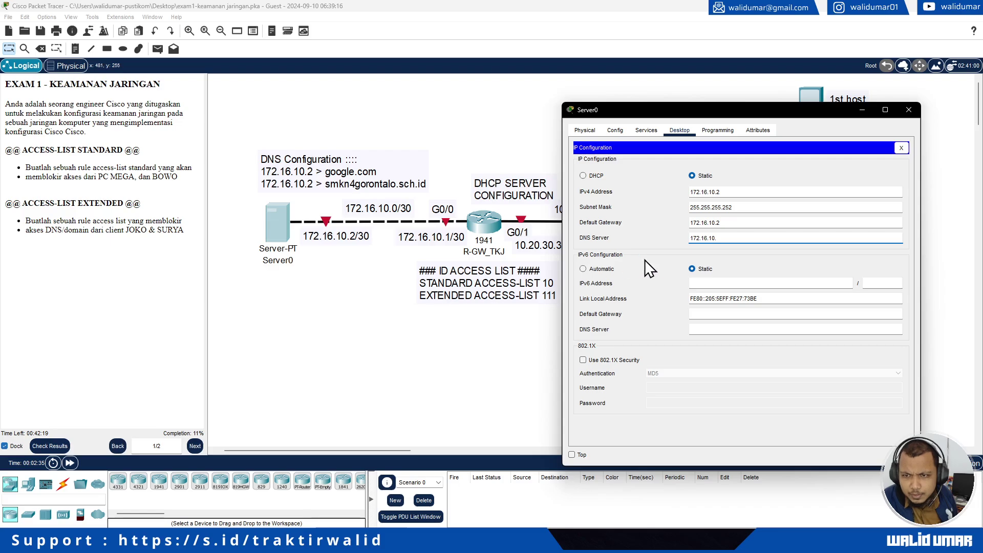
click(736, 223)
key(Return)
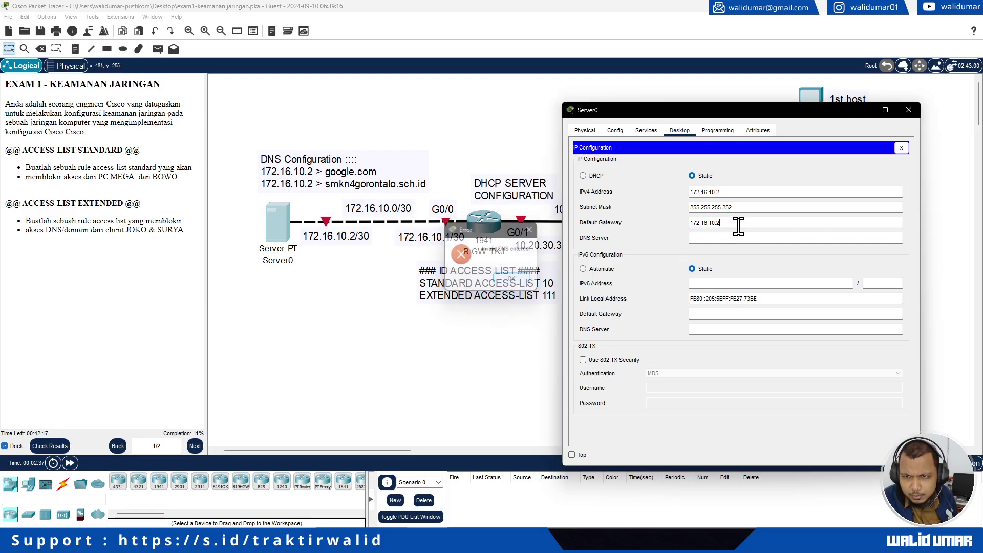
key(Tab)
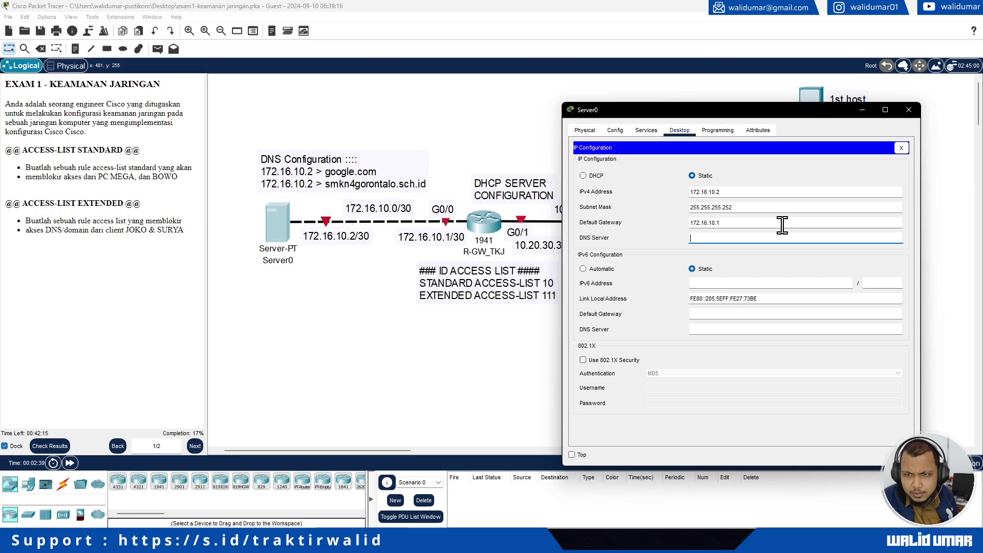
key(ctrl+v)
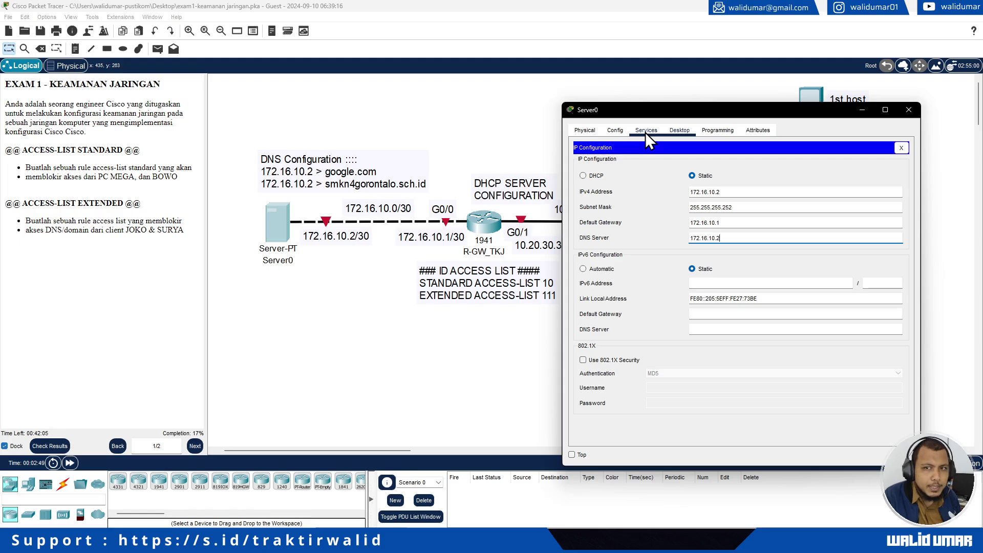
Close the IP configuration and turn on the DNS service on Server0
click(680, 131)
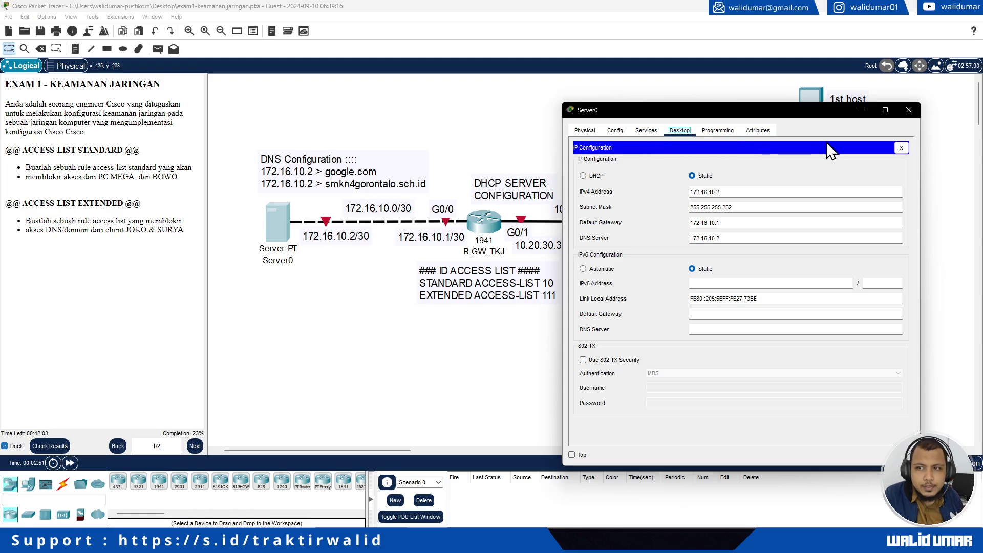
click(900, 148)
click(644, 131)
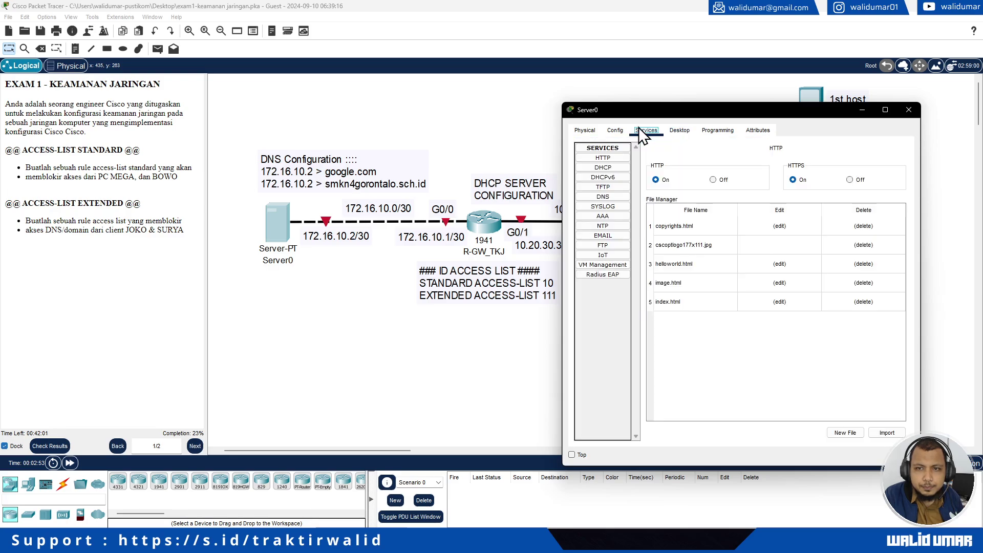
click(613, 197)
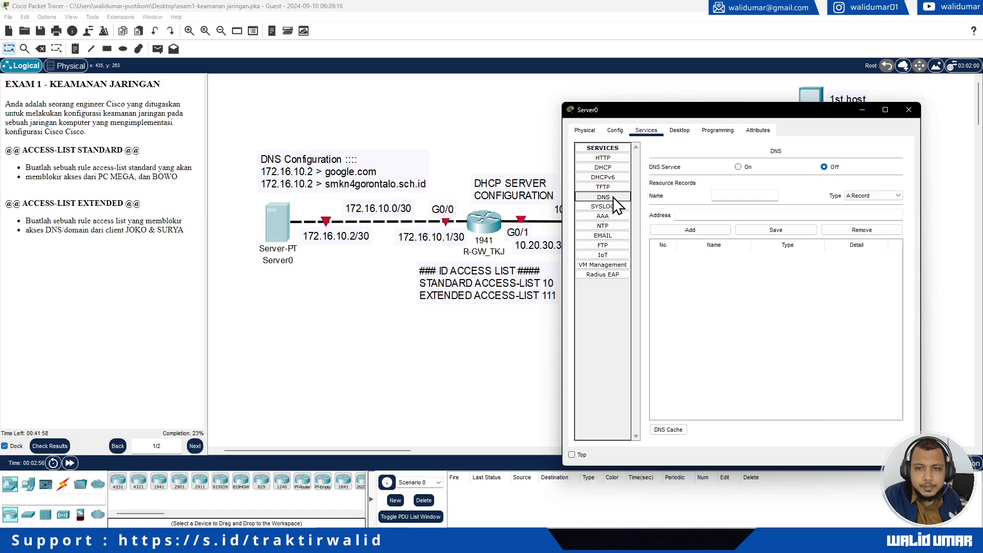
click(738, 167)
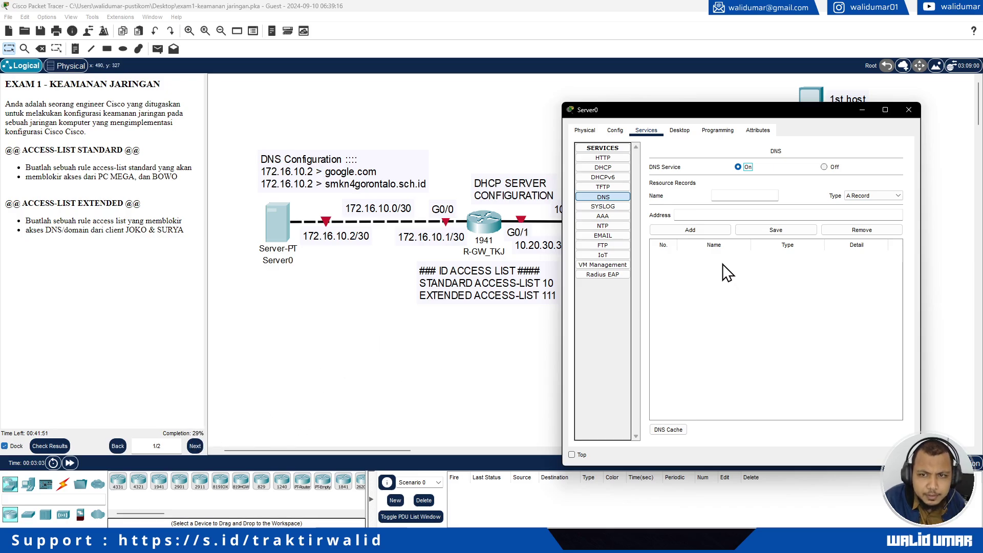
Add a DNS A record on Server0 that maps google.com to 172.16.10.2
click(734, 196)
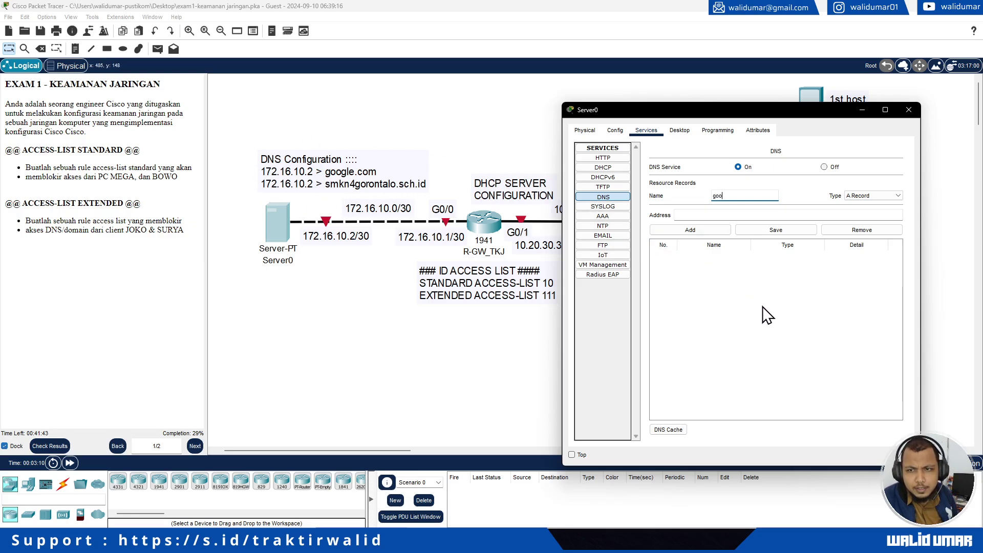
text(gle.com)
key(Tab)
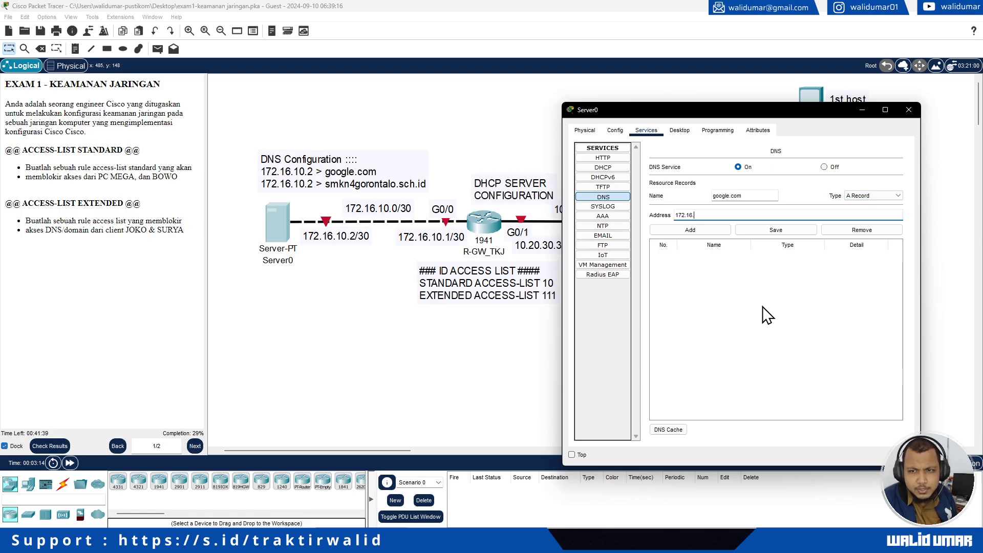
key(Tab)
key(space)
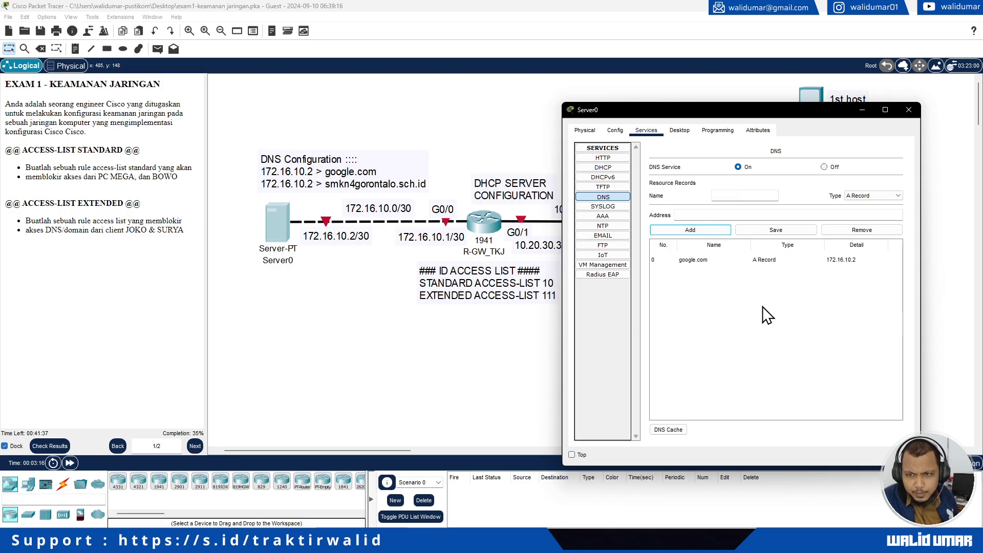
Add a DNS A record mapping smkn4gorontalo.sch.id to 172.16.10.2 and close Server0's configuration
click(732, 195)
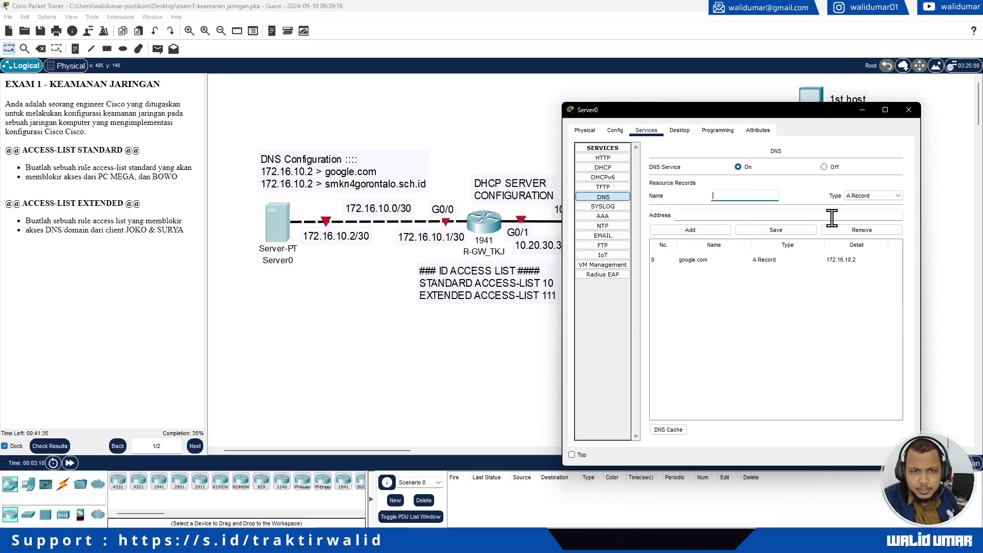
text(smkn4goro)
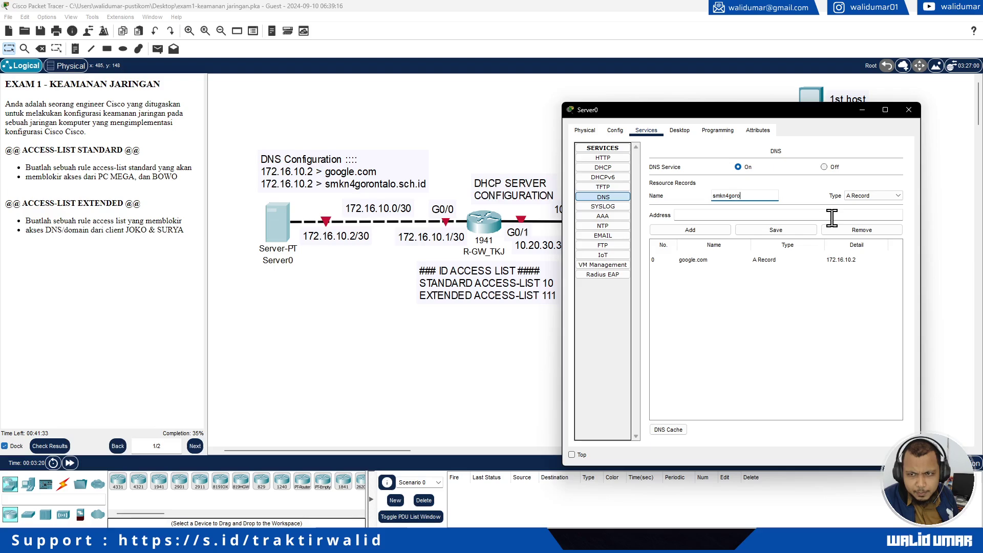
text(ntalo.sch.i)
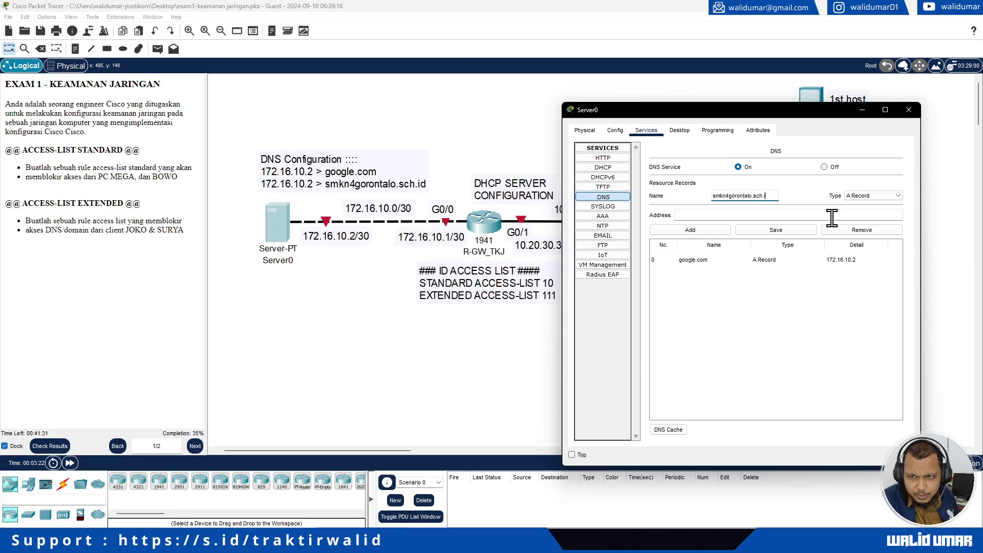
text(d)
key(Tab)
key(Tab)
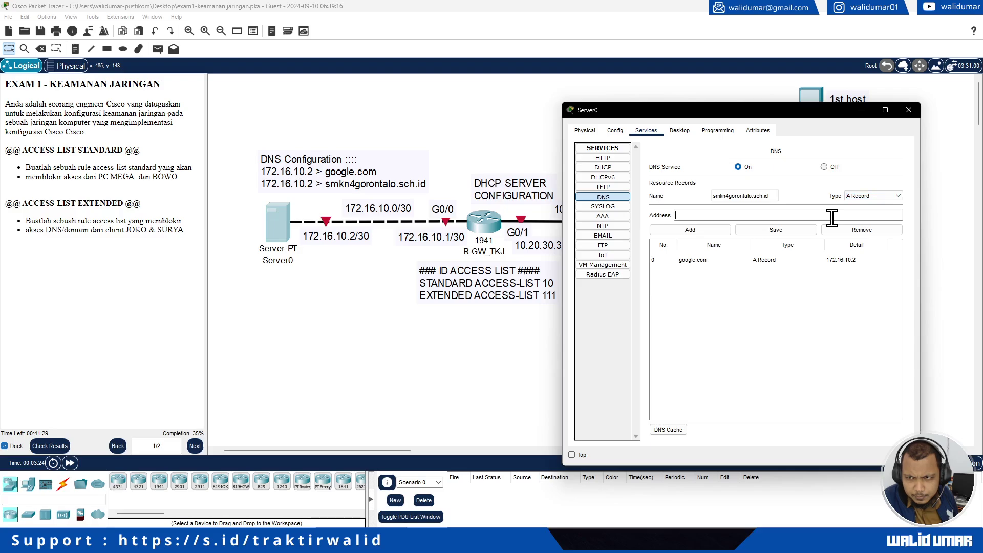
text(172.16.10.2)
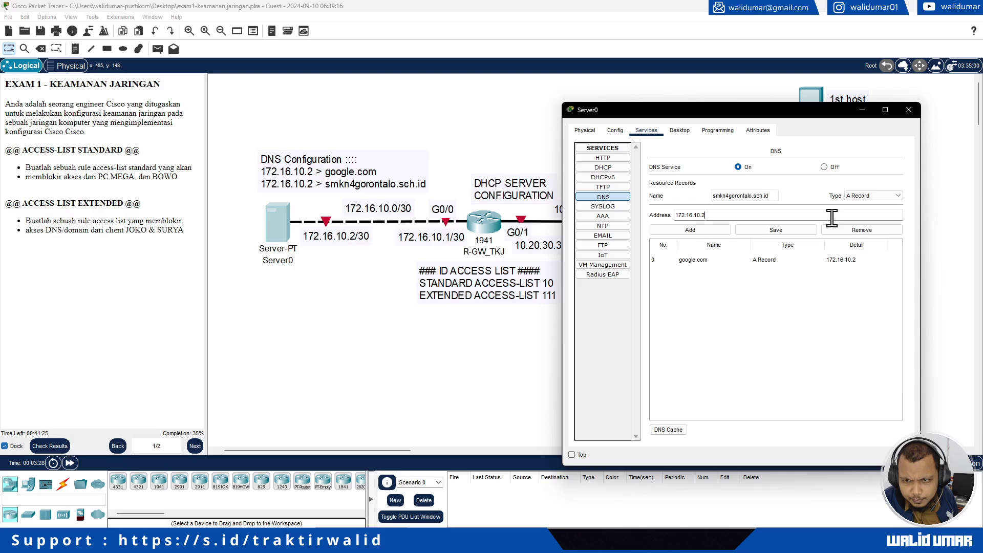
key(Return)
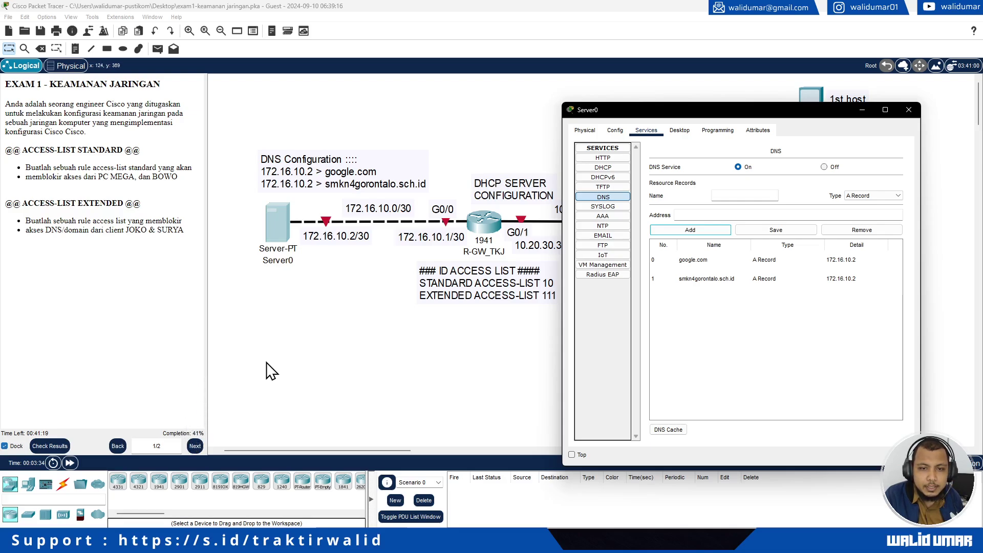
click(908, 113)
Open the 1941 router's command line, enter global configuration mode and set the hostname to R-GW_TKJ
drag(383, 453, 397, 453)
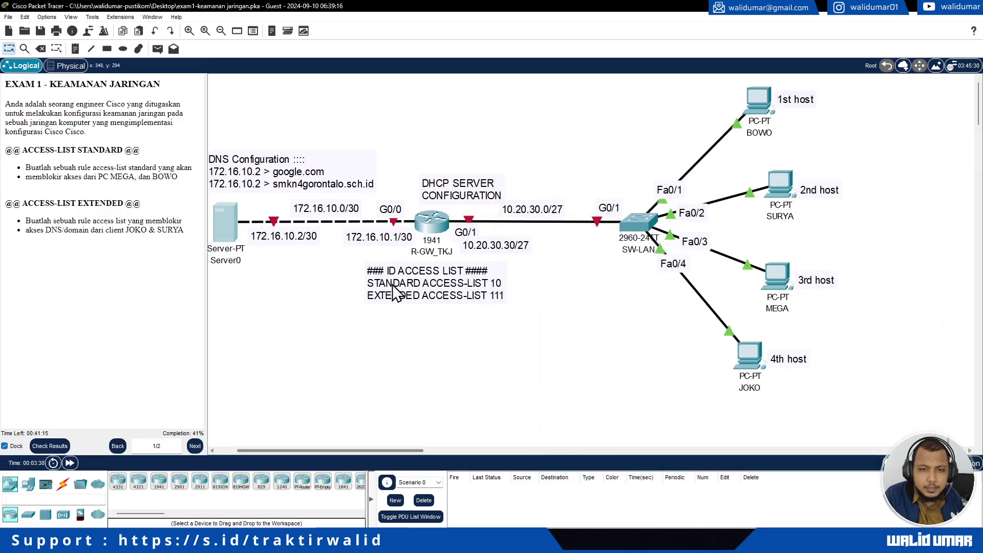
click(431, 222)
drag(499, 118, 715, 125)
click(637, 145)
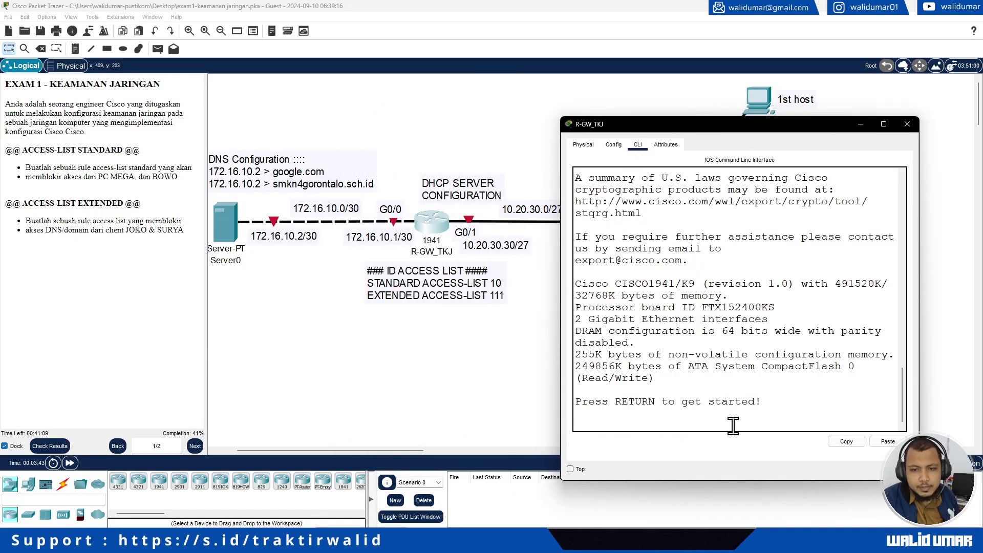
key(Return)
text(en\)
key(Return)
text(c)
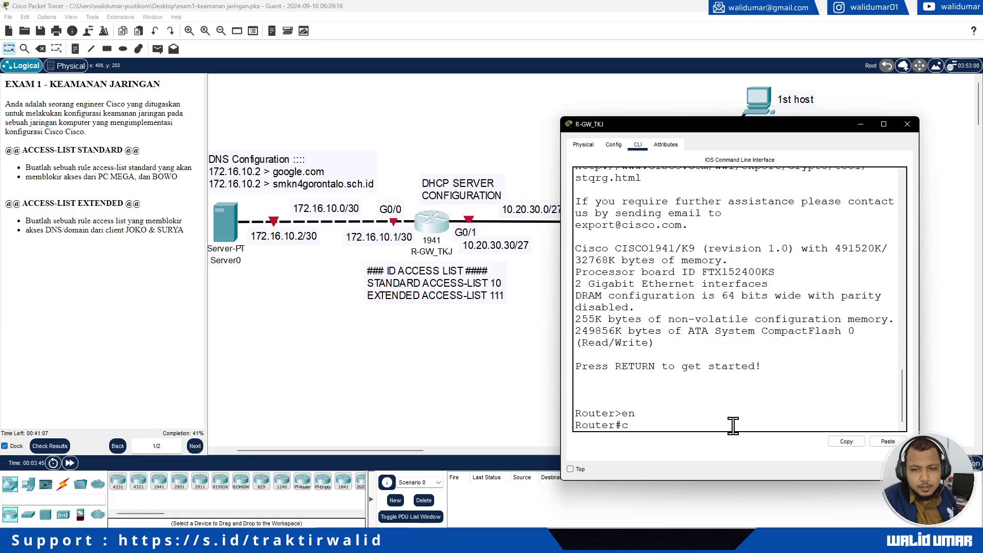
text(onfigure t)
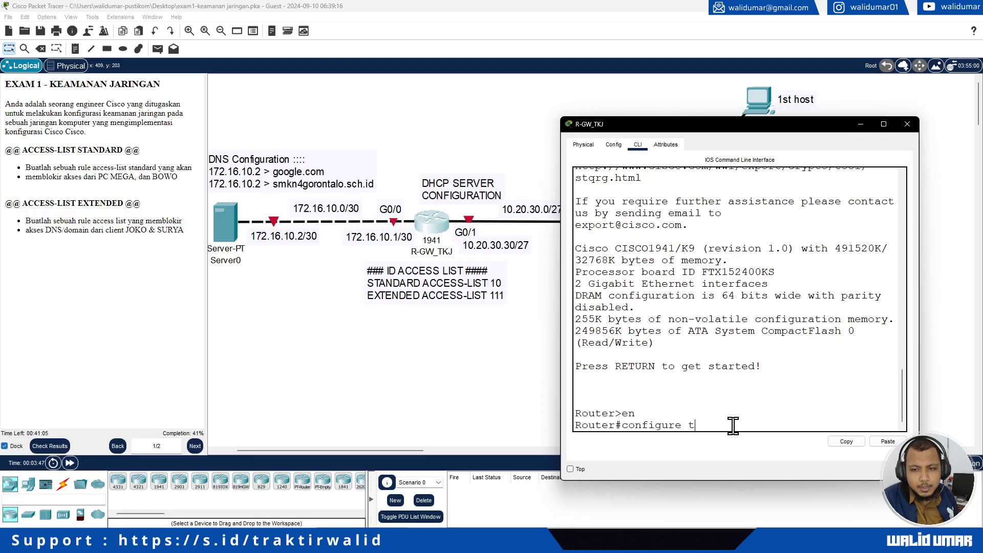
key(Return)
text(hostname R-GW_TKJ)
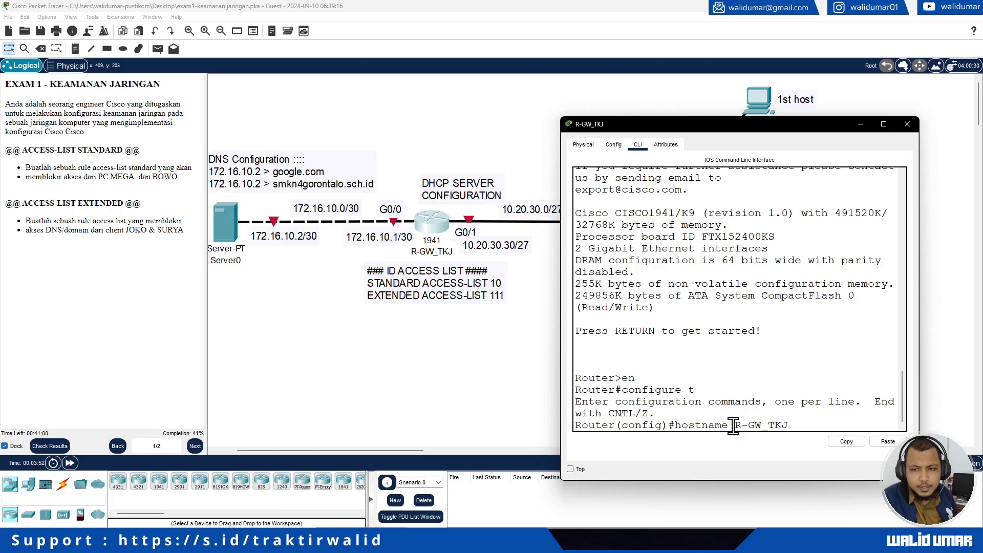
key(Return)
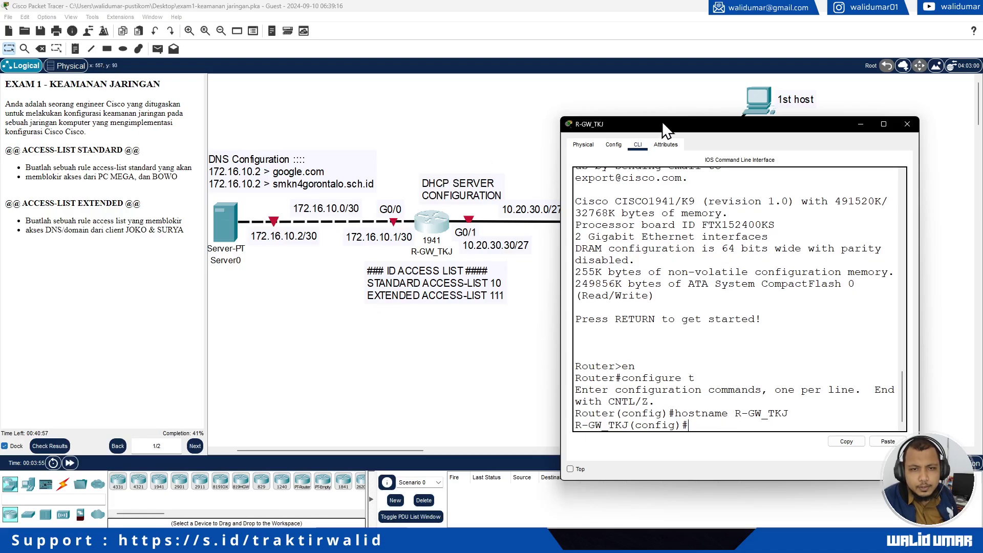
Assign 172.16.10.1 with mask 255.255.255.252 to the router's interface g0/0 and enable the interface
text(int g0/)
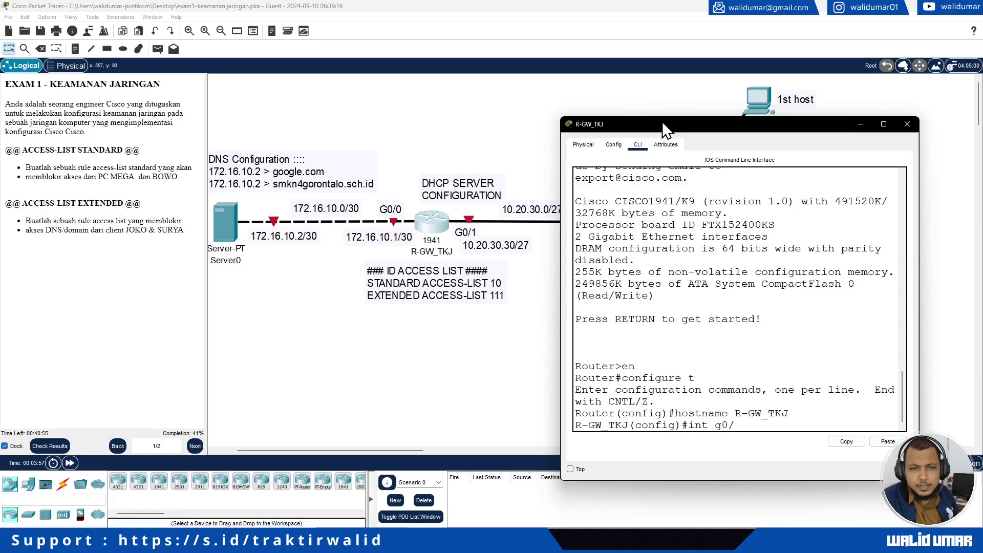
text(0)
key(Return)
text(ip add)
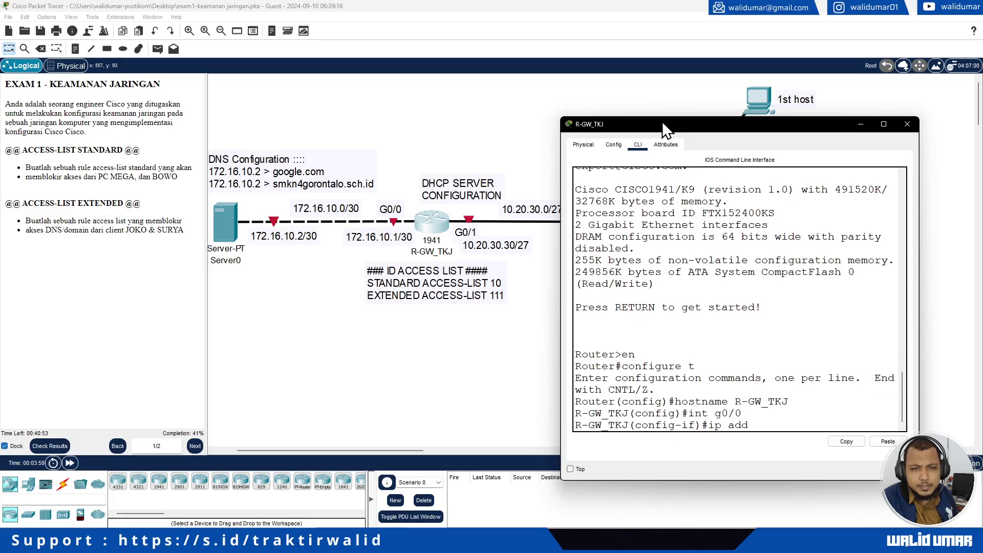
text( 172.16.10.1)
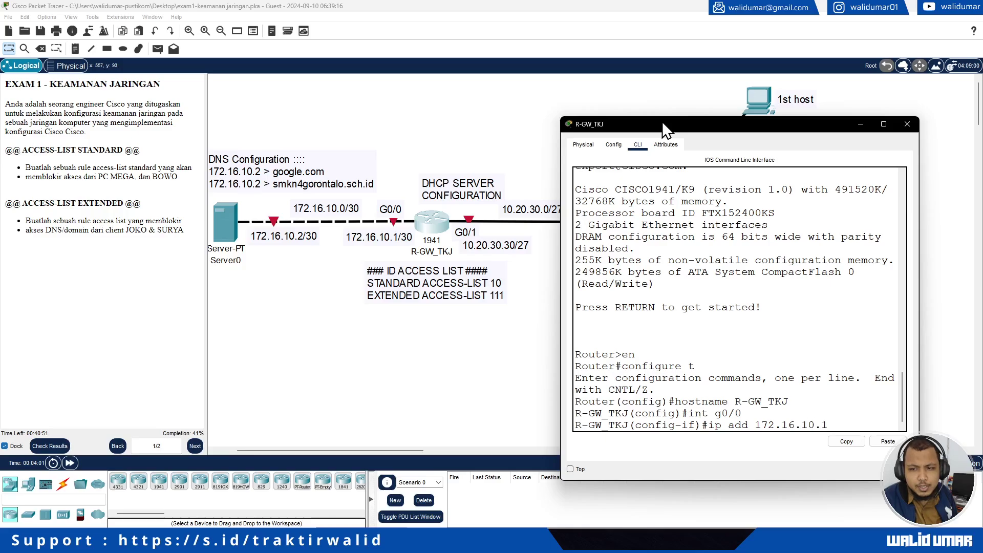
text( 255.255.255.252)
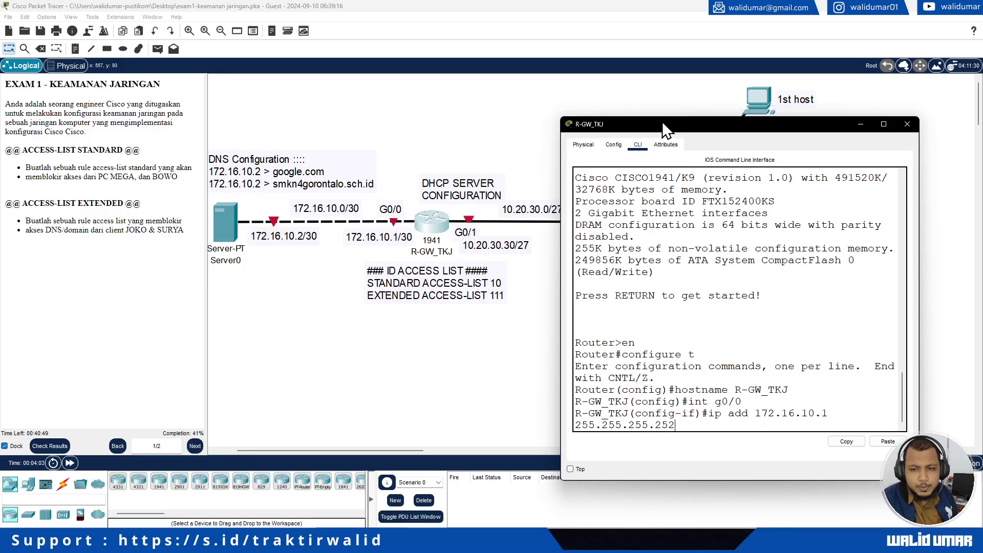
key(Return)
text(shut)
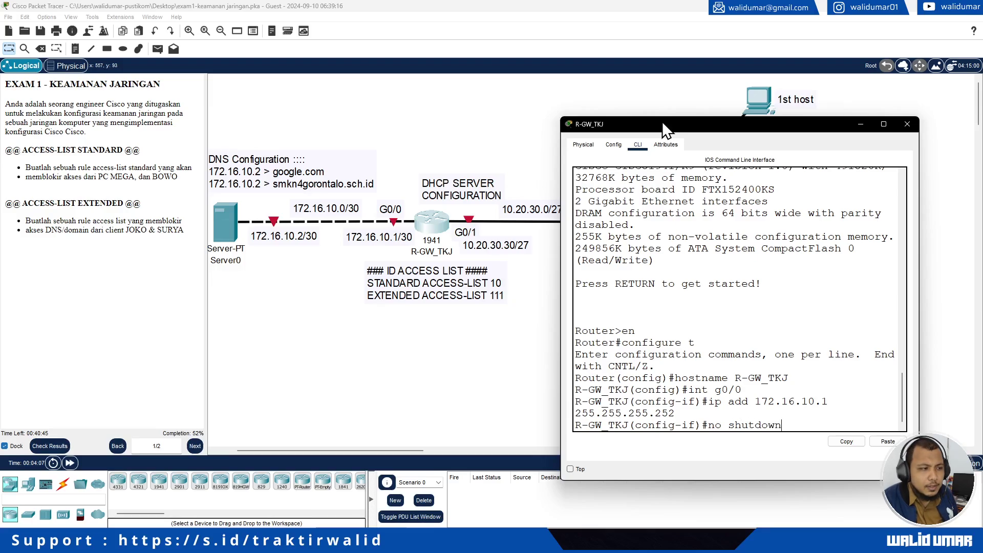
text(down)
key(Return)
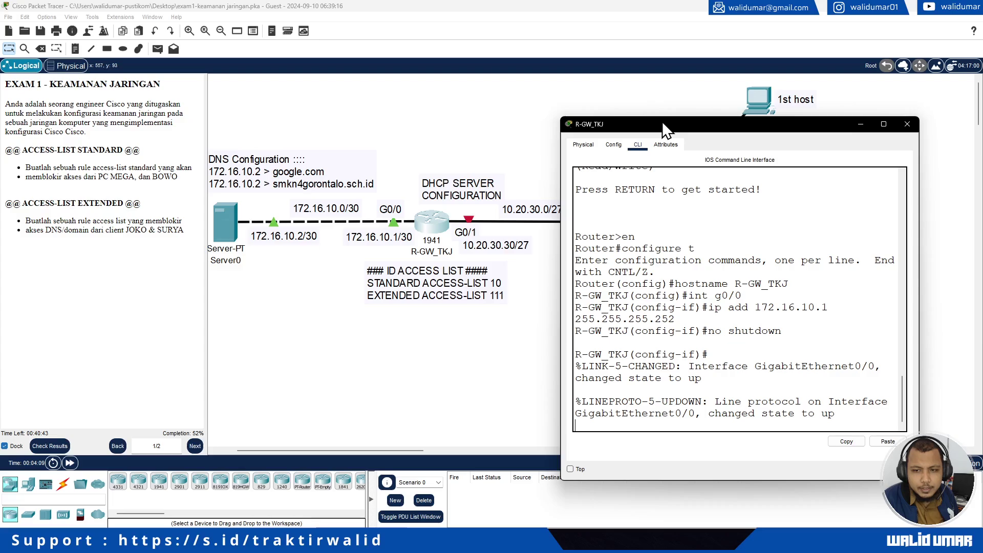
key(Return)
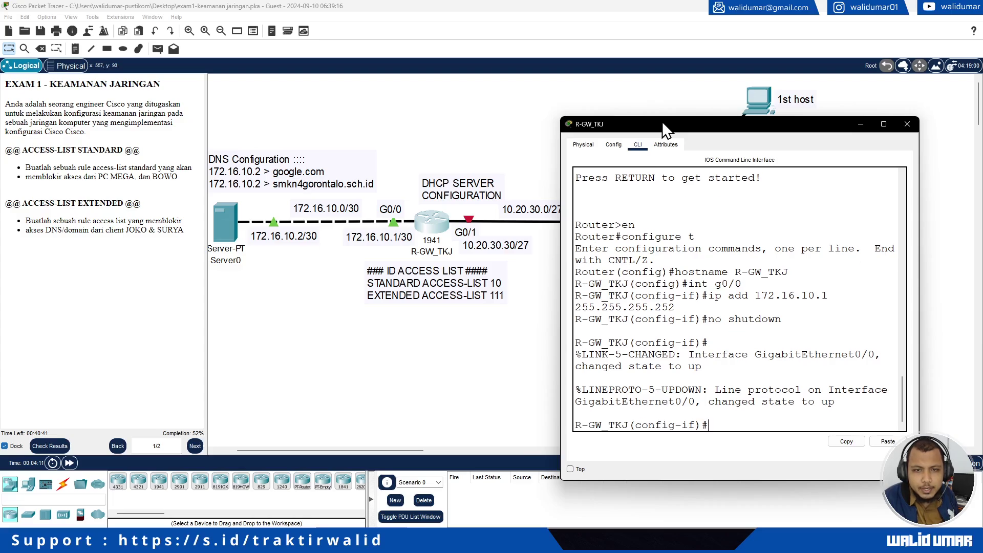
text(exit)
key(Return)
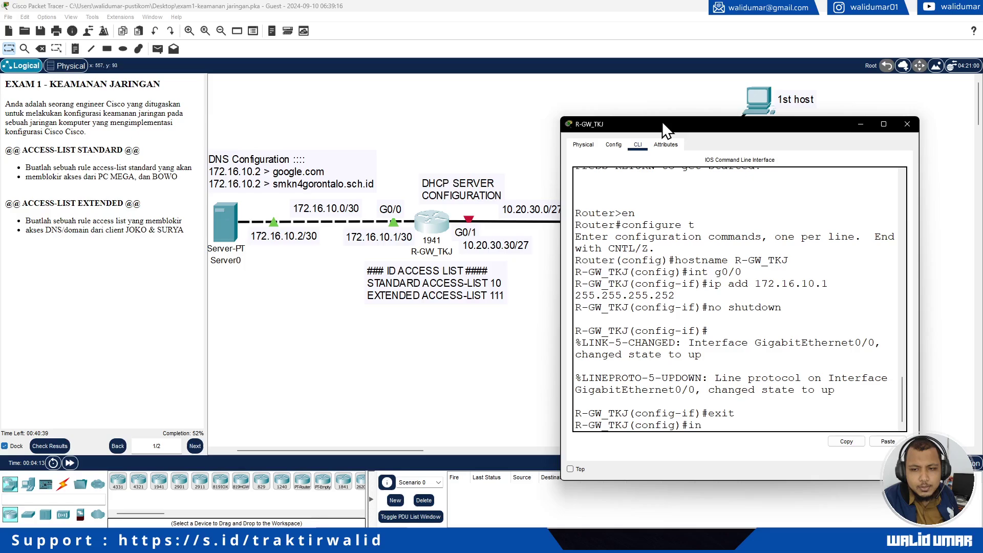
Assign 10.20.30.30 with mask 255.255.255.224 to the router's interface g0/1 and enable the interface
text(int g0/1)
key(Return)
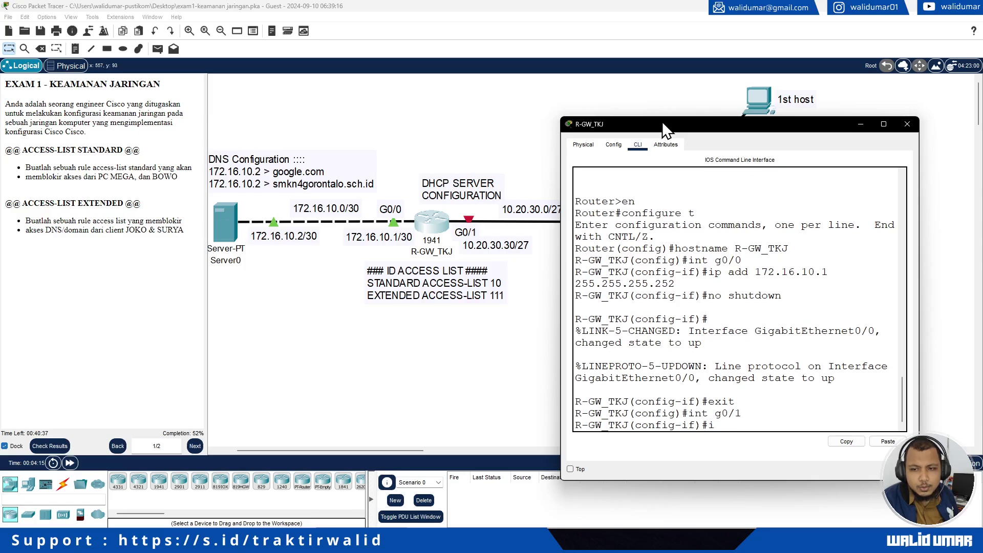
text(ip add 10.20.30.30 2)
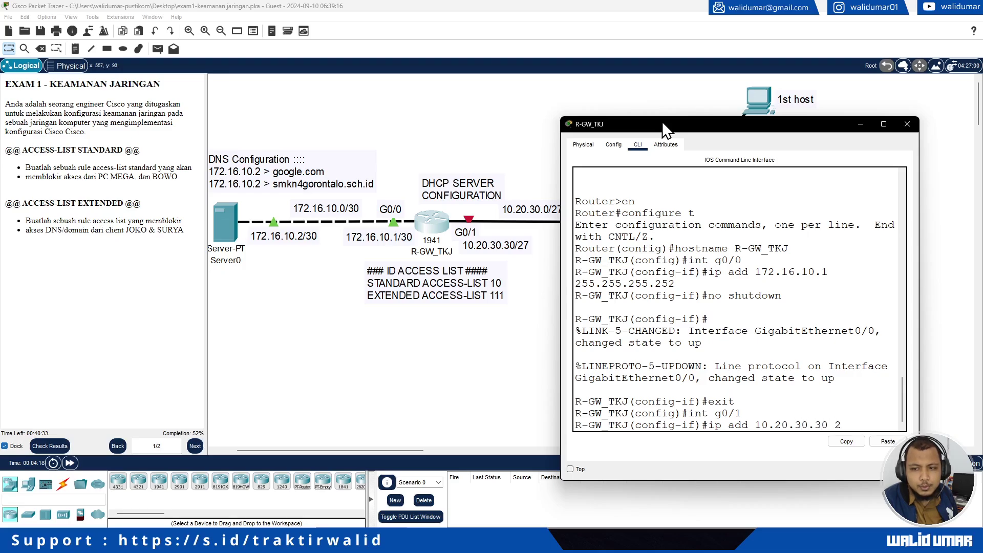
text(55.255.255.)
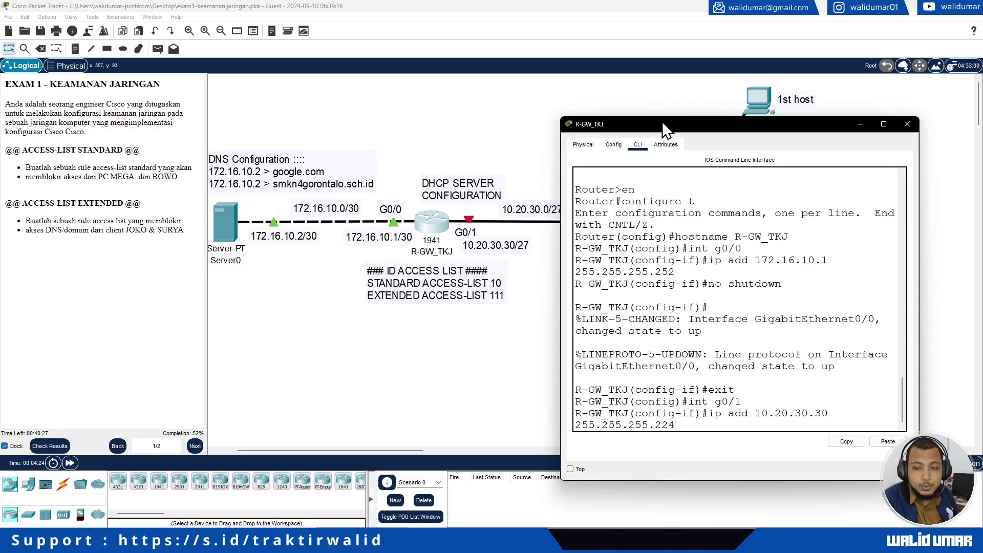
text(224)
key(Return)
text(no shut)
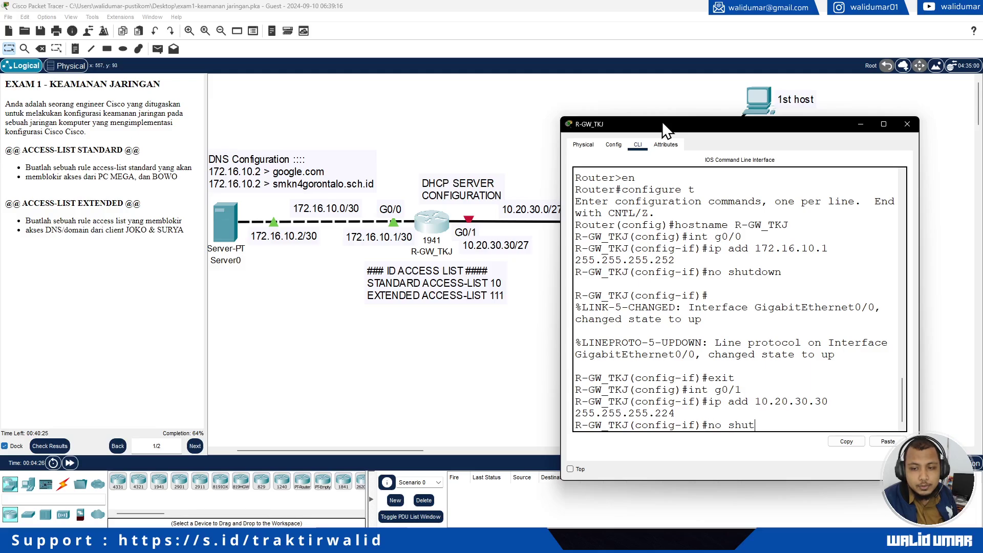
text(down)
key(Return)
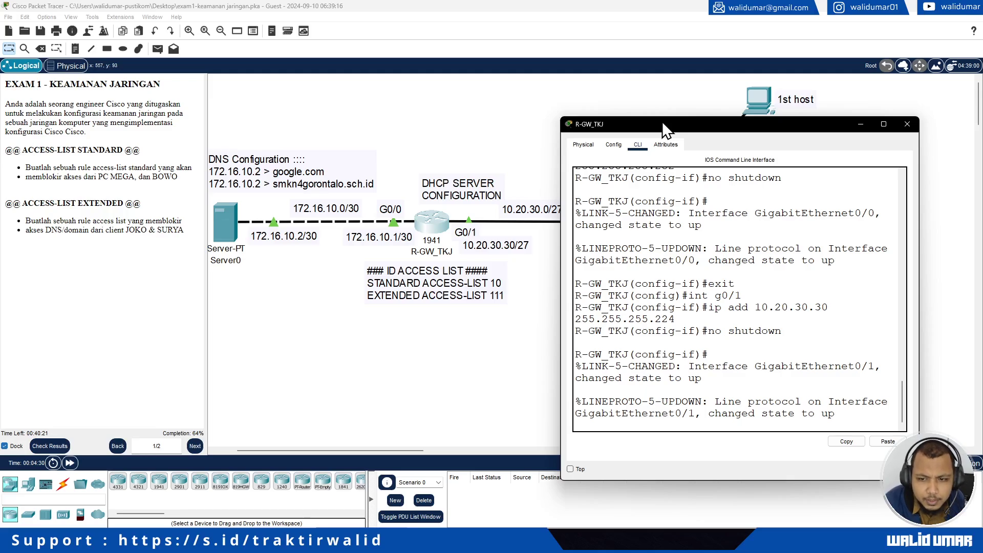
key(Return)
text(exit)
key(Return)
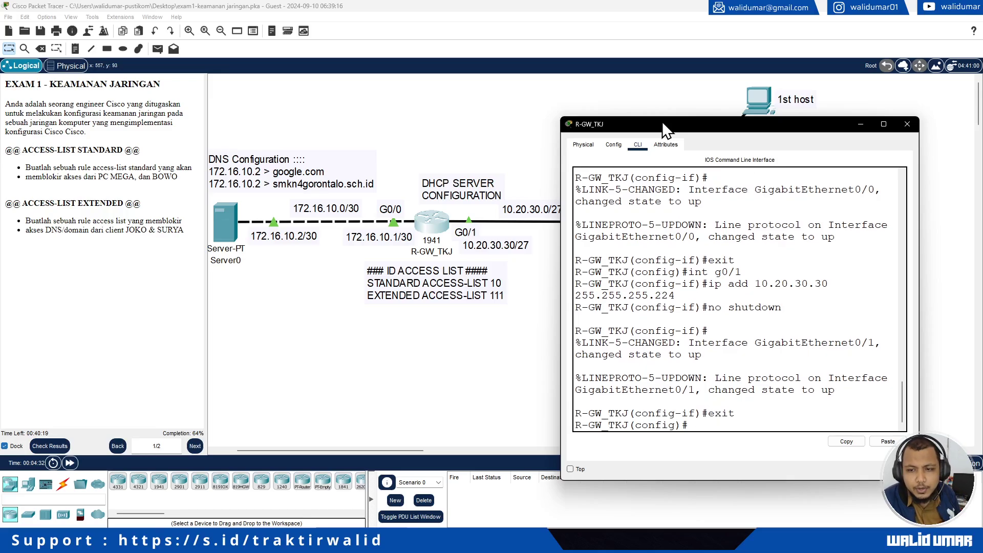
Begin an ip dhcp pool command in the router's global configuration mode, leaving the pool name open
text(ip dhcp pool)
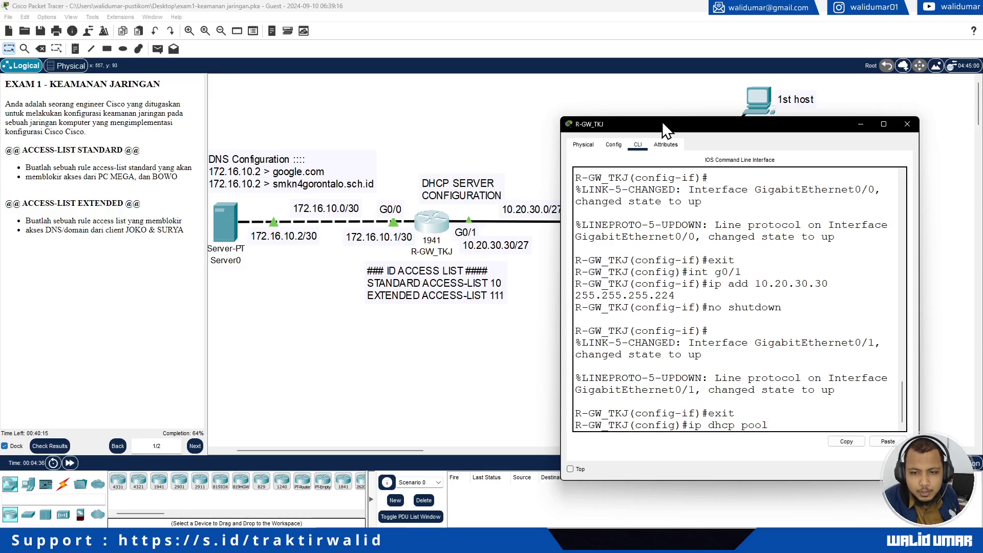
Check the activity results and examine the assessment items for R-GW_TKJ's DHCP pool name, its settings and the access lists
click(50, 441)
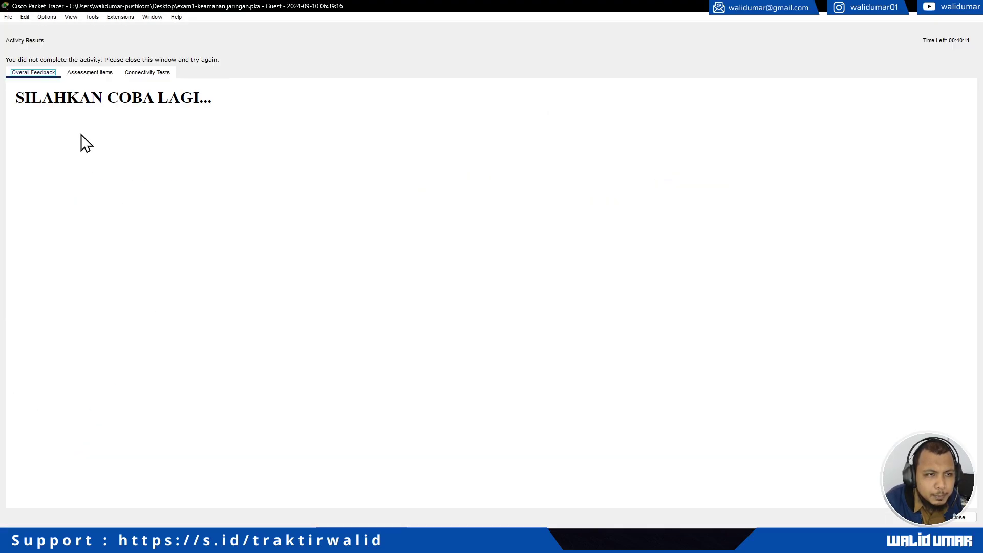
click(89, 72)
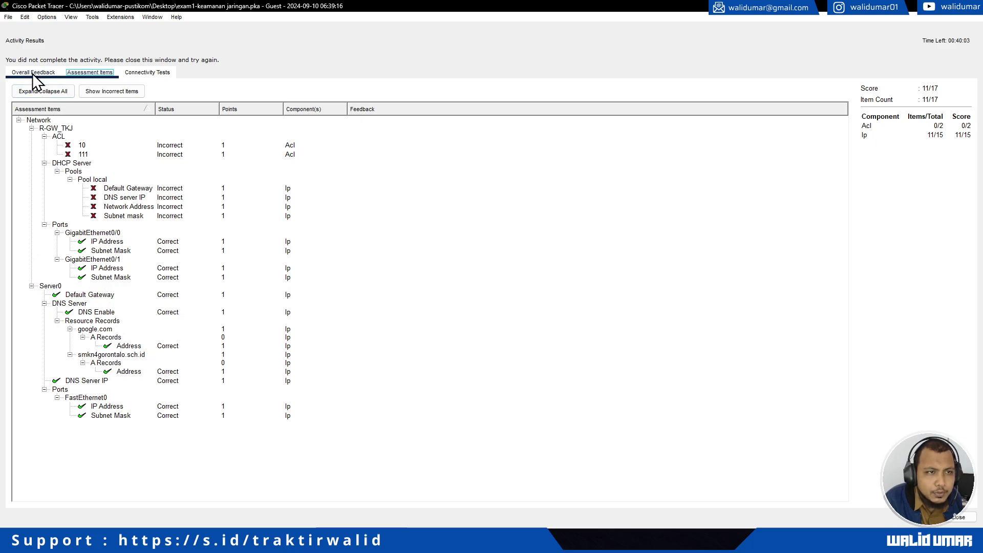
click(99, 180)
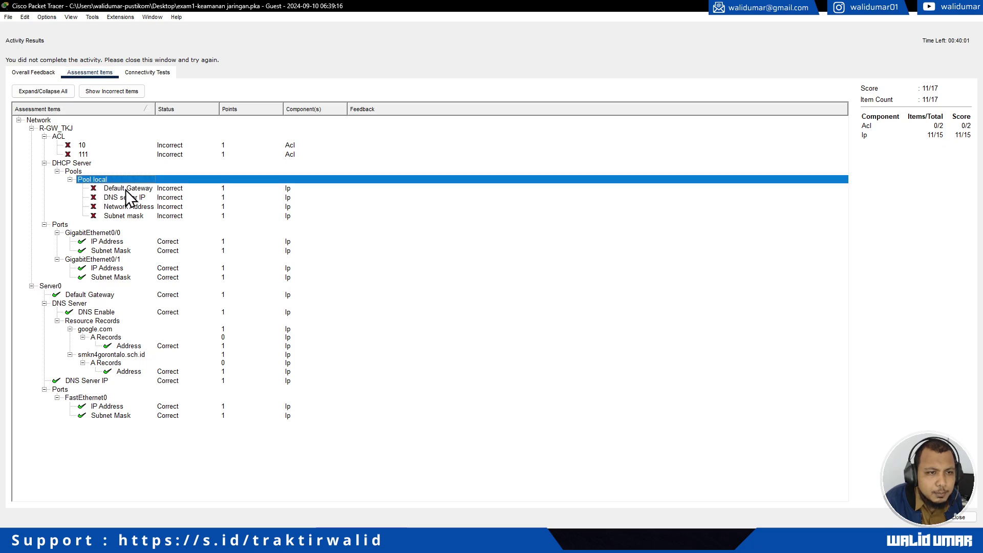
click(125, 190)
click(127, 207)
click(127, 217)
click(90, 171)
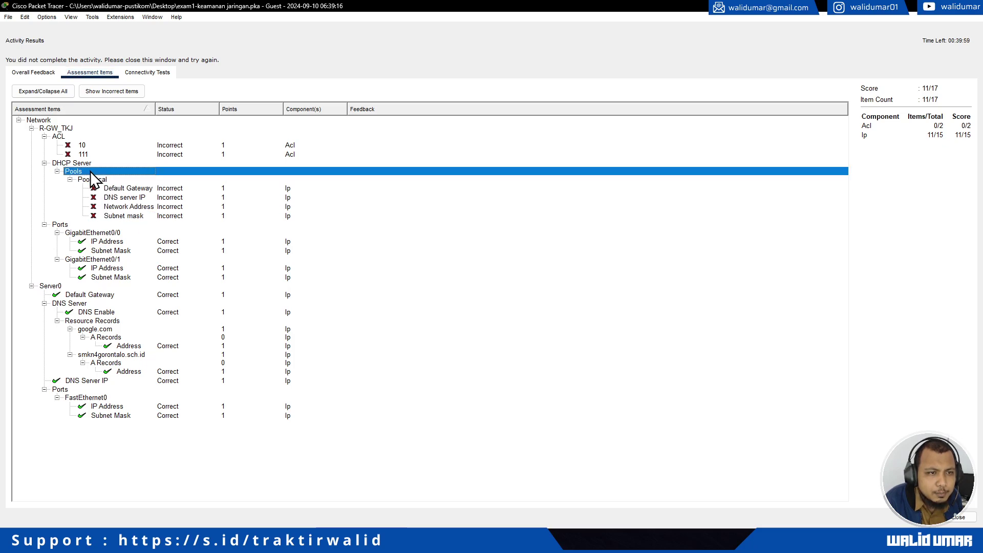
click(90, 163)
click(89, 129)
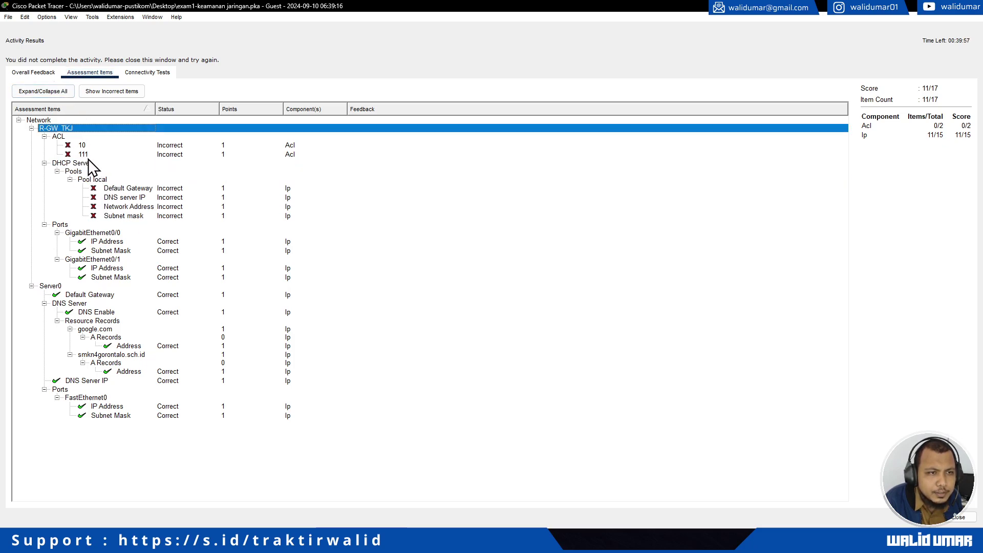
Create the DHCP pool local on R-GW_TKJ with network 10.20.30.0 and mask 255.255.255.224
key(Escape)
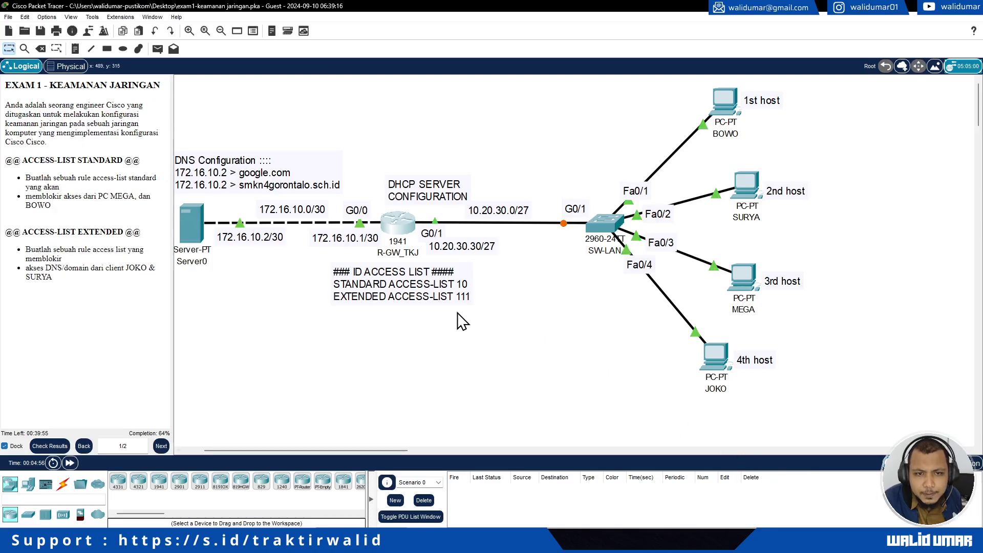
click(392, 230)
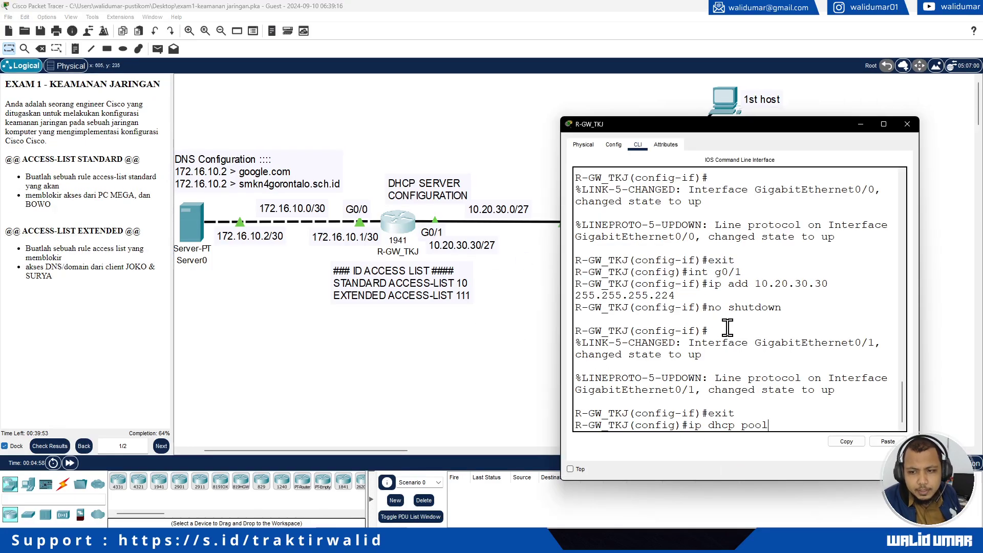
text(al)
key(Return)
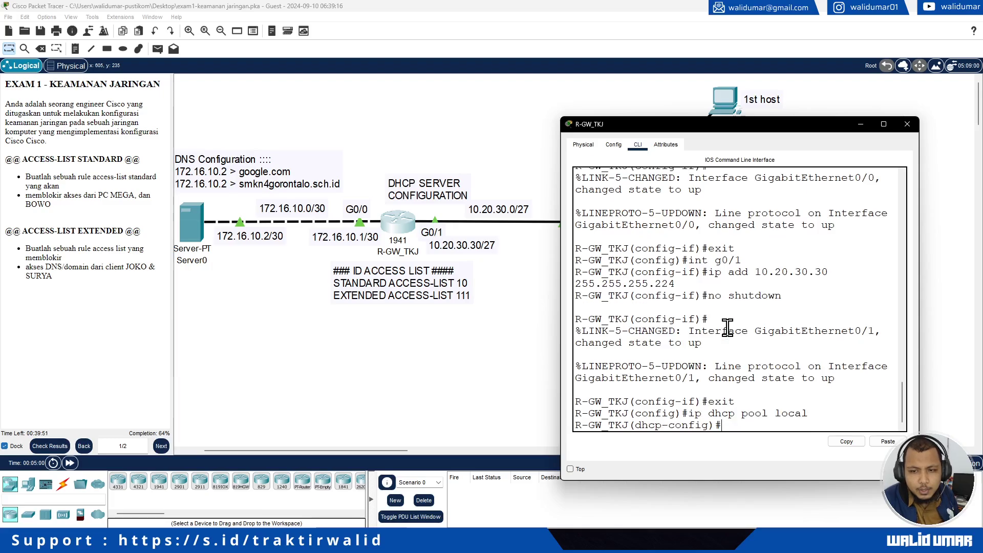
text(network)
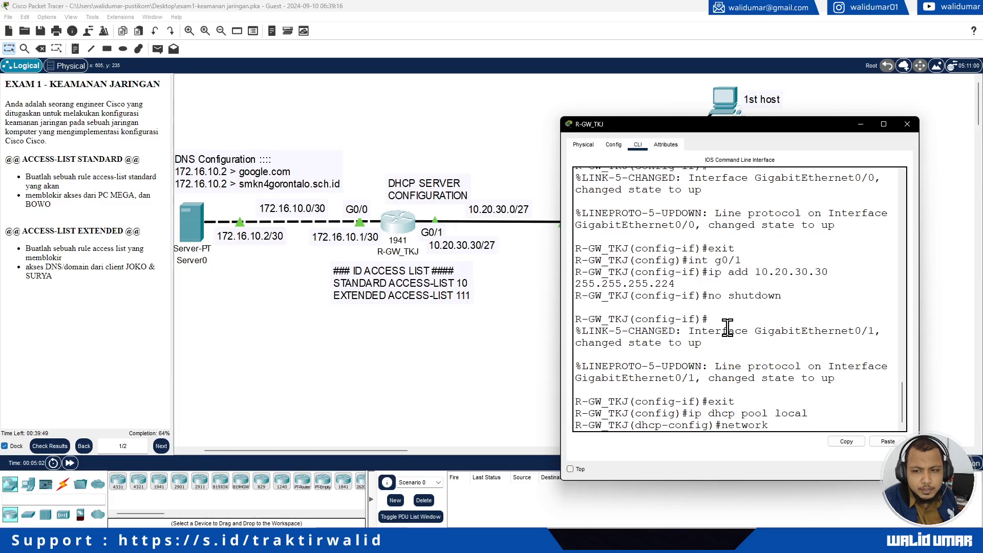
text( 10.20.3)
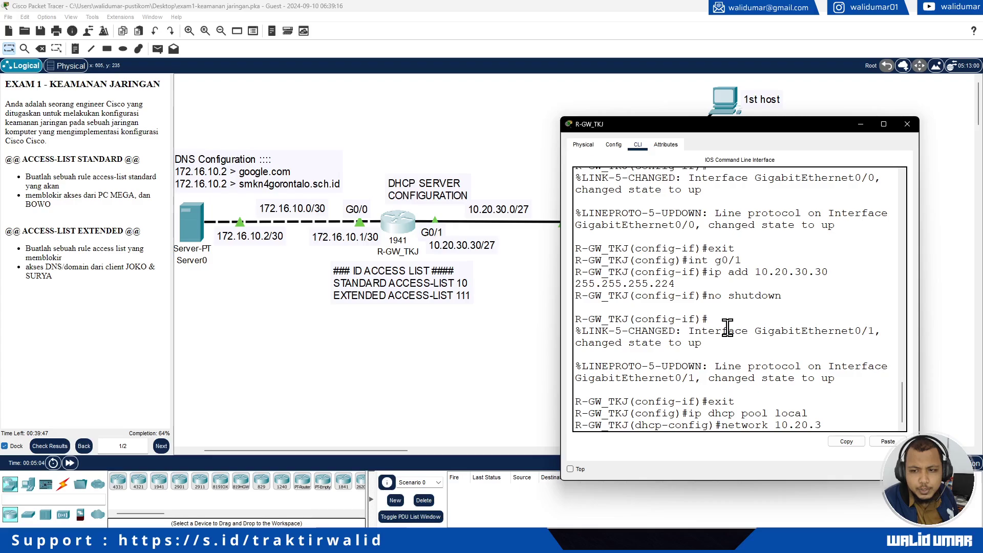
text(0.0 2)
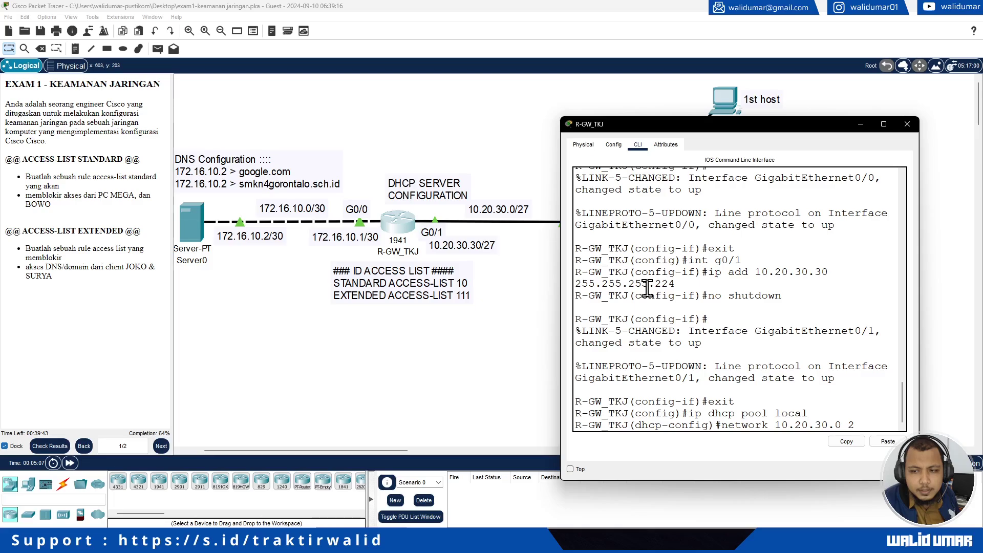
text(55.255.255.224)
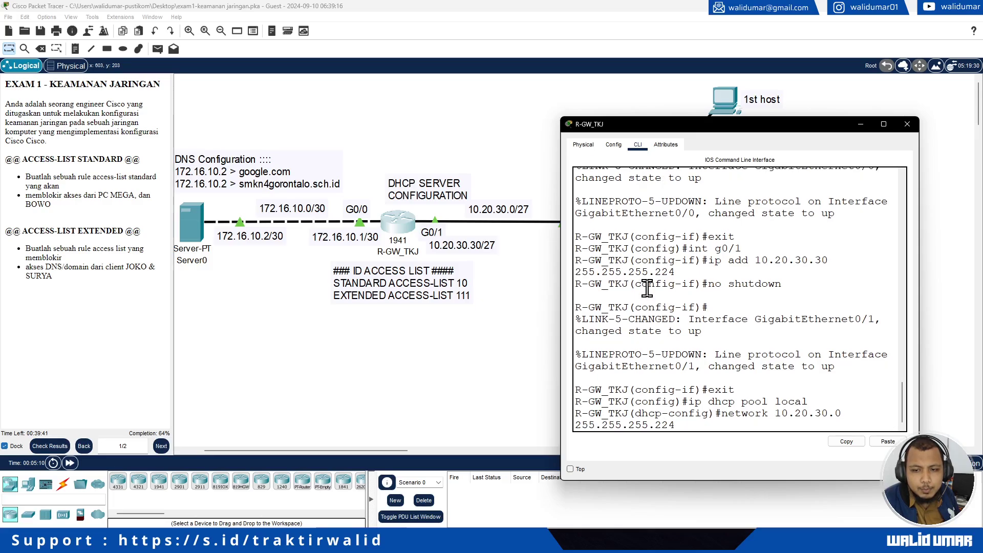
key(Return)
Set the DHCP pool's default router to 10.20.30.30
text(def)
key(Tab)
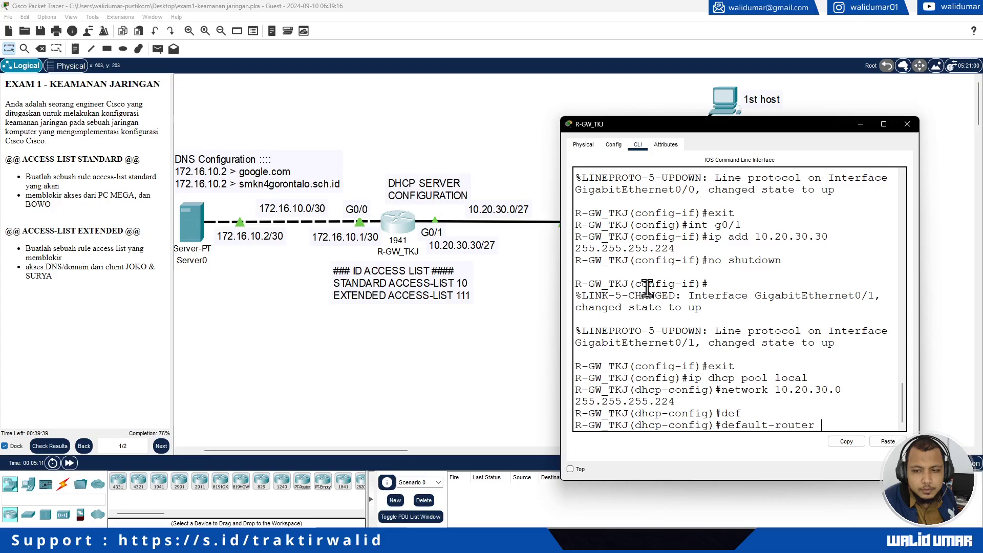
text(10.20.30.30)
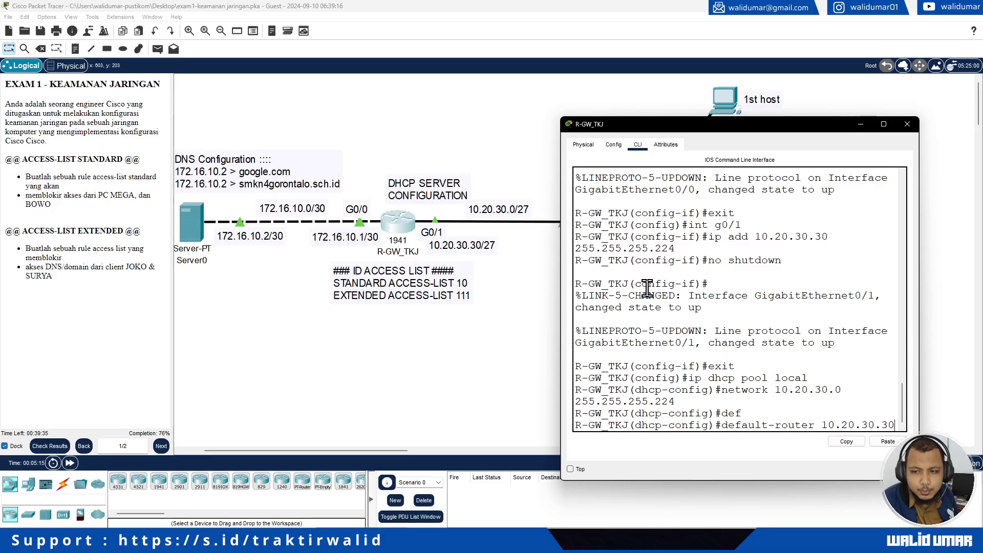
key(Return)
Set the DHCP pool's DNS server to 172.16.10.2
text(dhcp-config)#d)
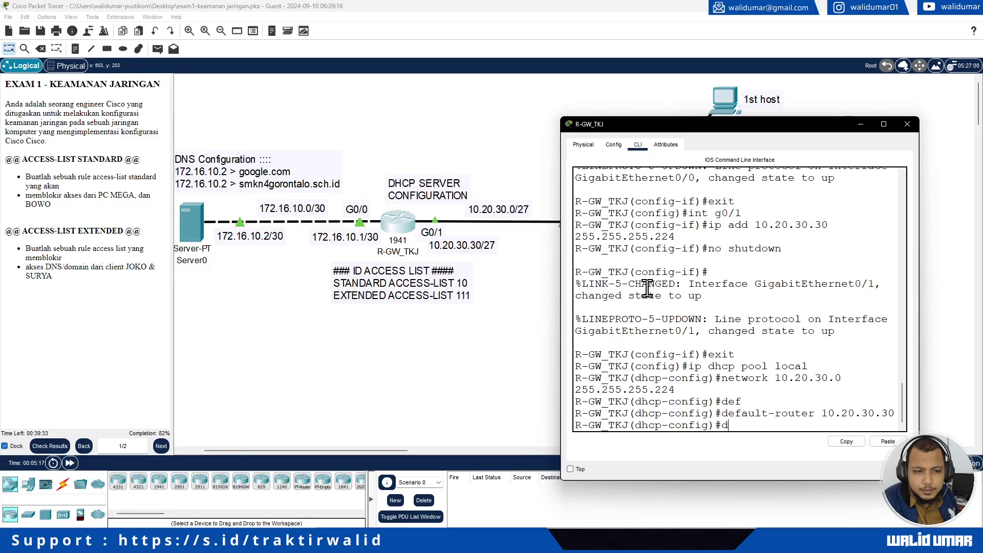
text(n)
key(Tab)
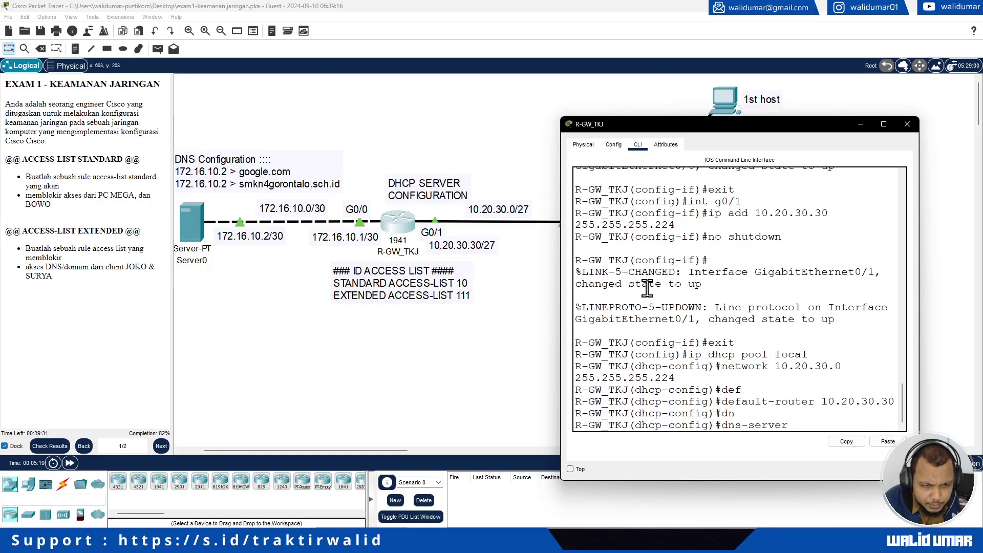
text(10.20)
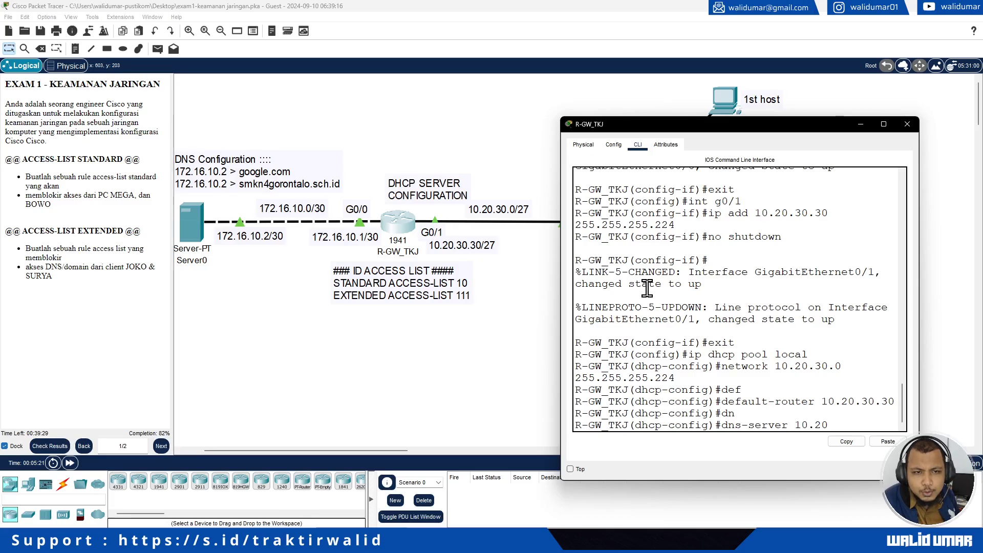
key(BackSpace)
key(BackSpace)
key(BackSpace)
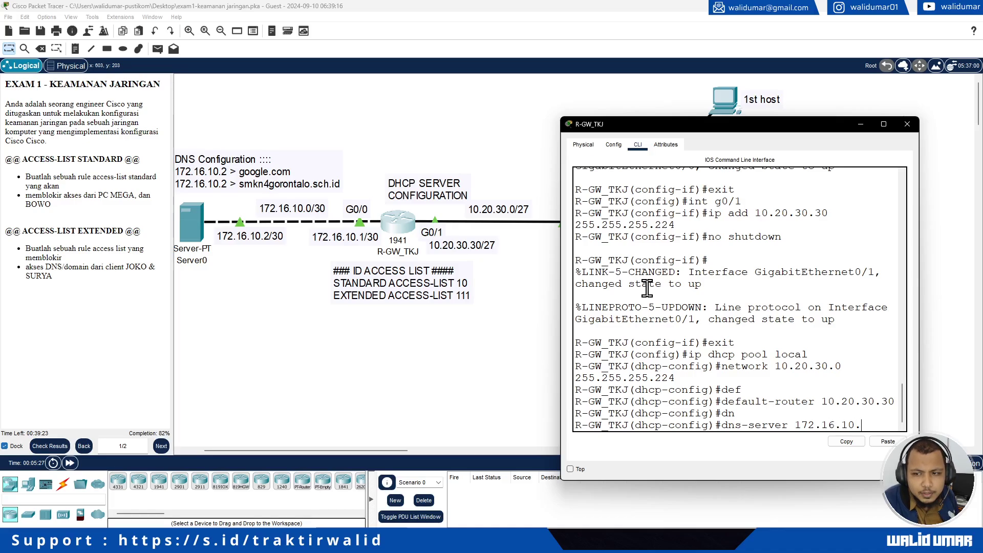
key(Return)
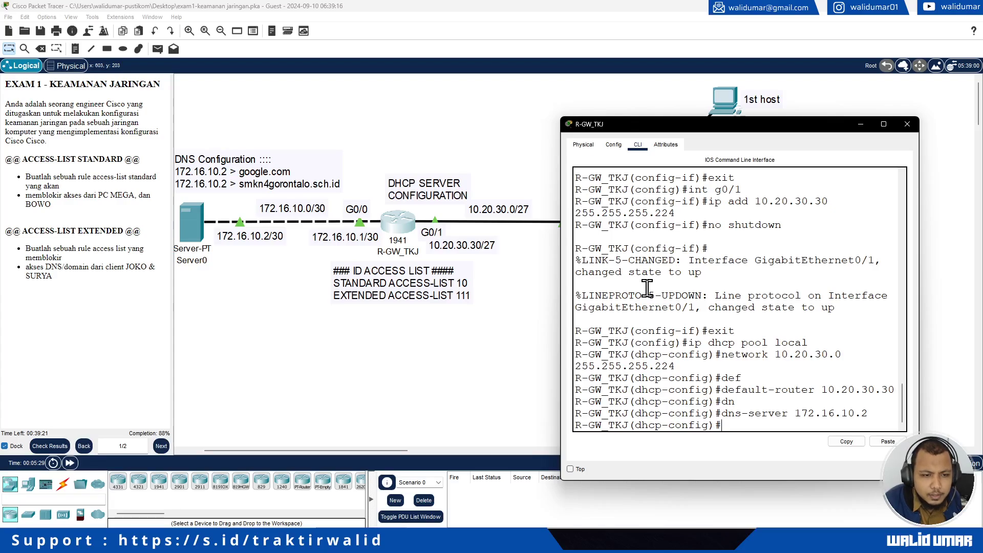
Check the activity results and review the assessment items for the DHCP pool and access lists
click(46, 446)
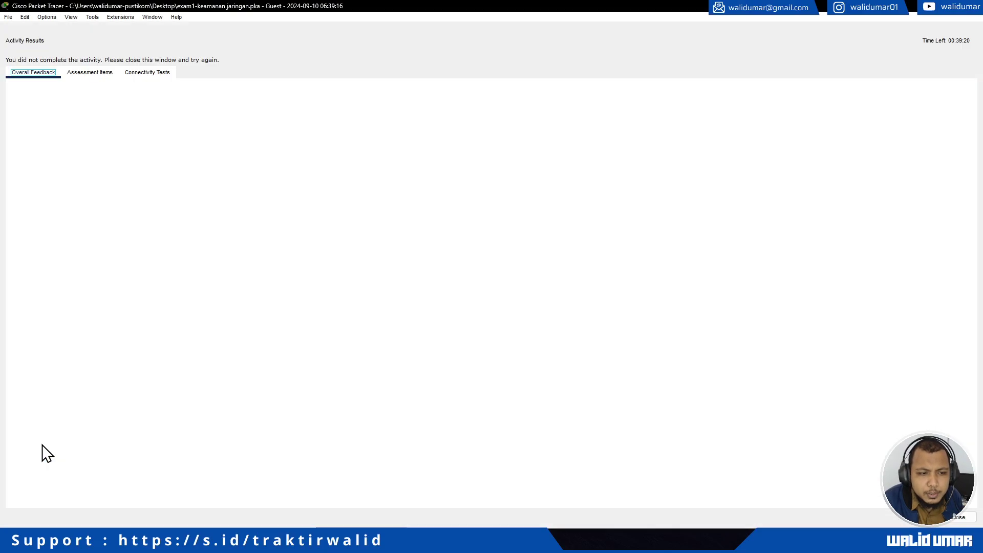
click(88, 72)
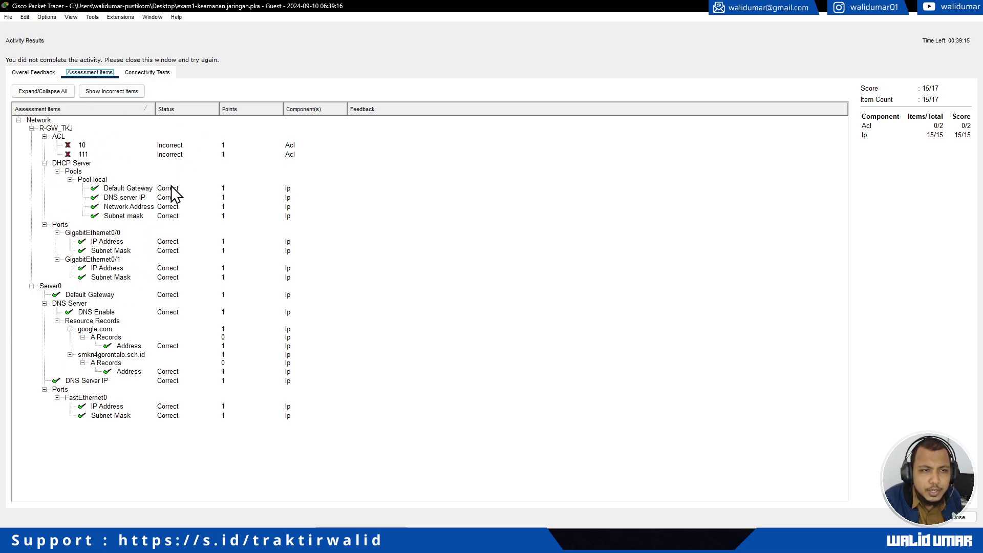
click(958, 517)
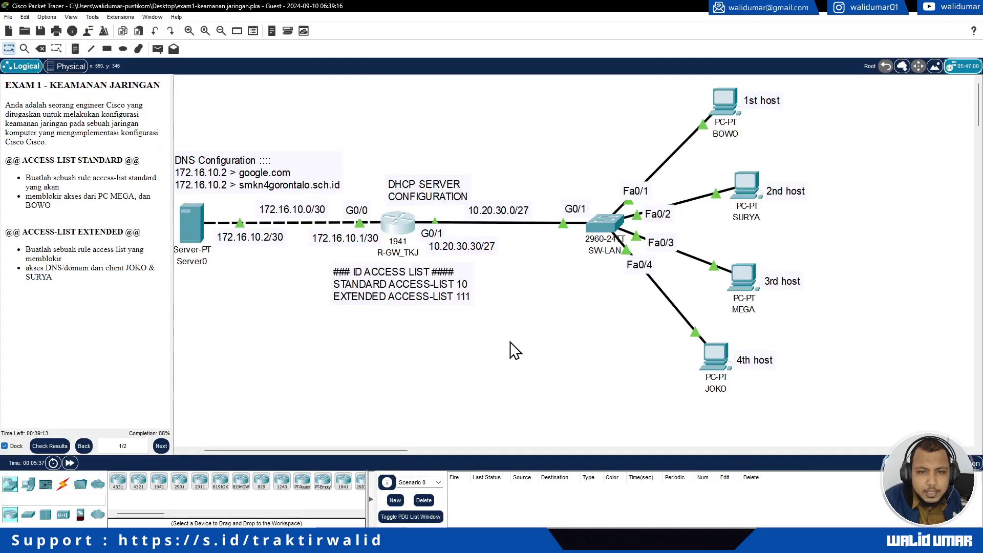
Move the access-list ID note beneath the link between Server0 and R-GW_TKJ
drag(399, 296, 307, 293)
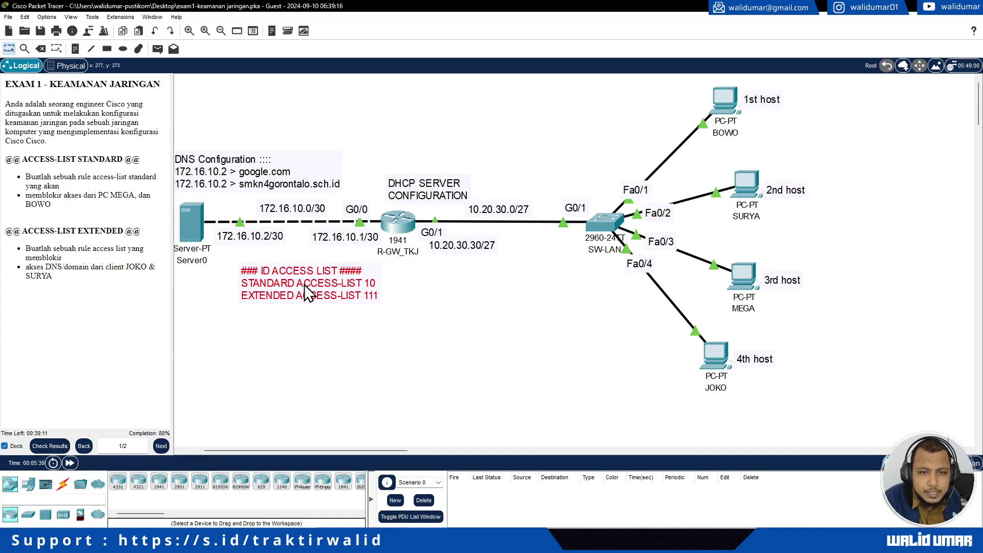
click(407, 227)
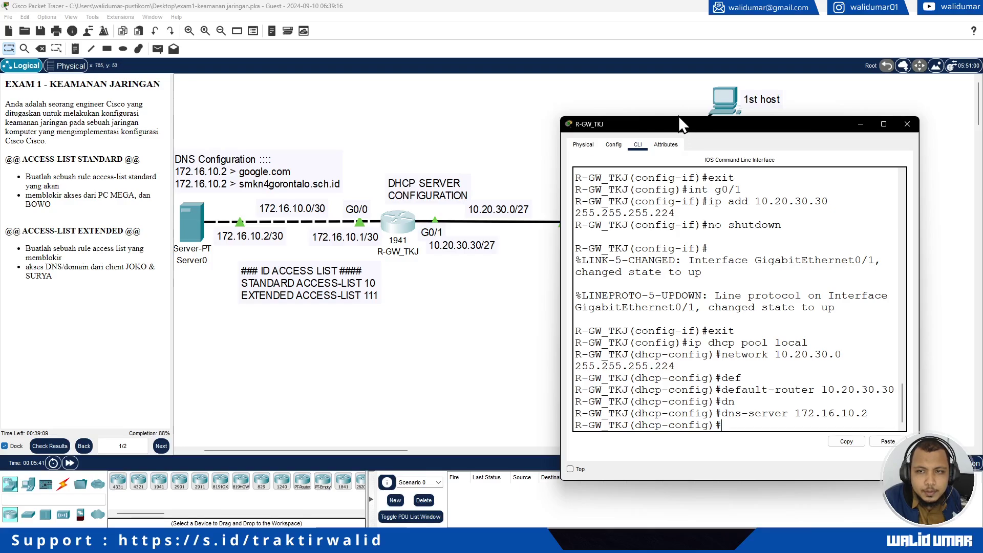
click(531, 286)
Switch PC BOWO's IP configuration to DHCP so it requests an address from the router
click(732, 94)
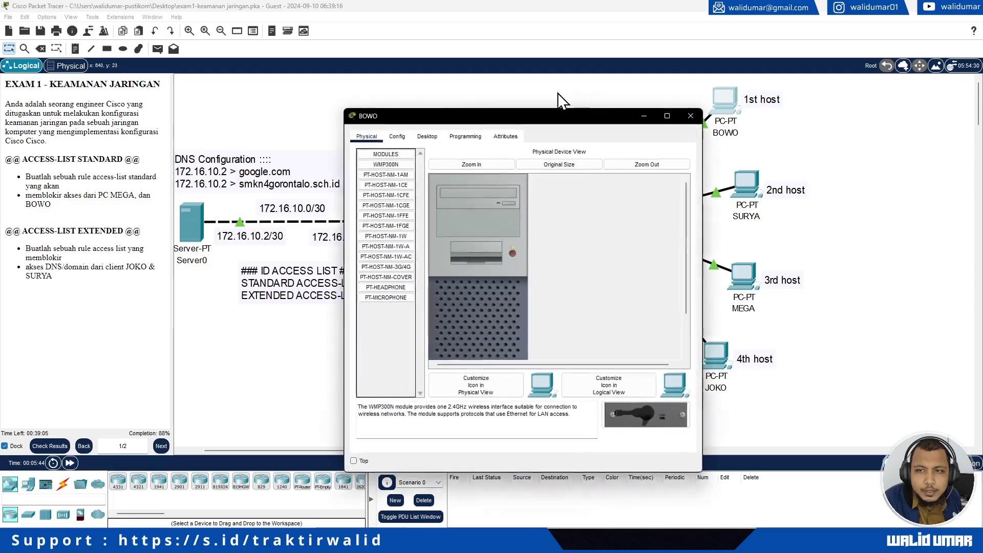
click(430, 137)
click(394, 183)
click(378, 194)
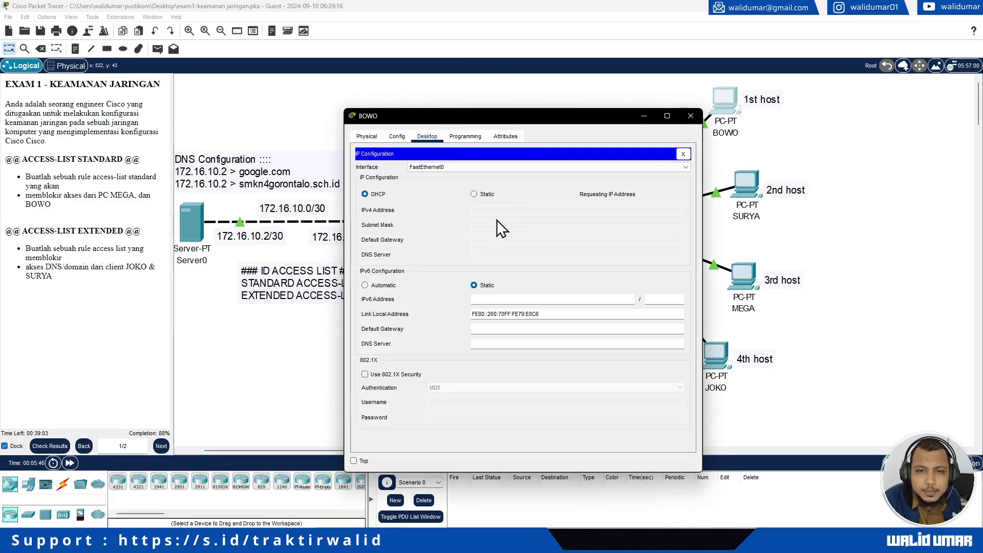
click(691, 116)
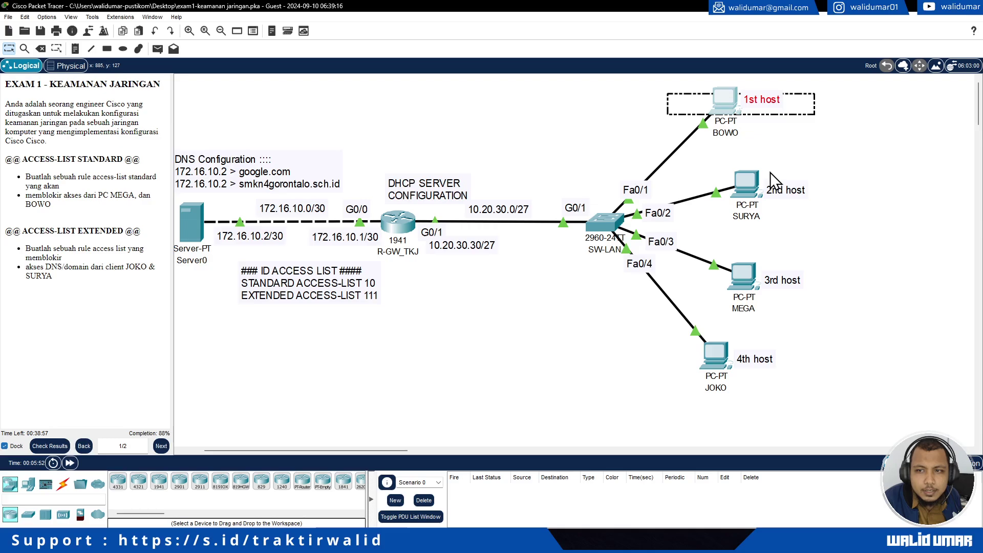
Set PC SURYA to obtain its IP configuration through DHCP
click(742, 187)
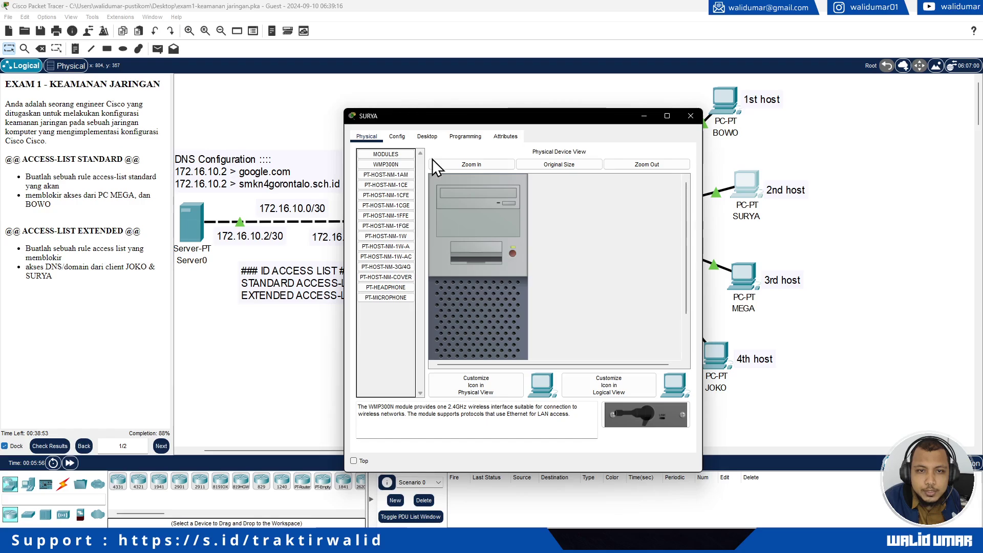
click(433, 136)
click(392, 196)
click(381, 198)
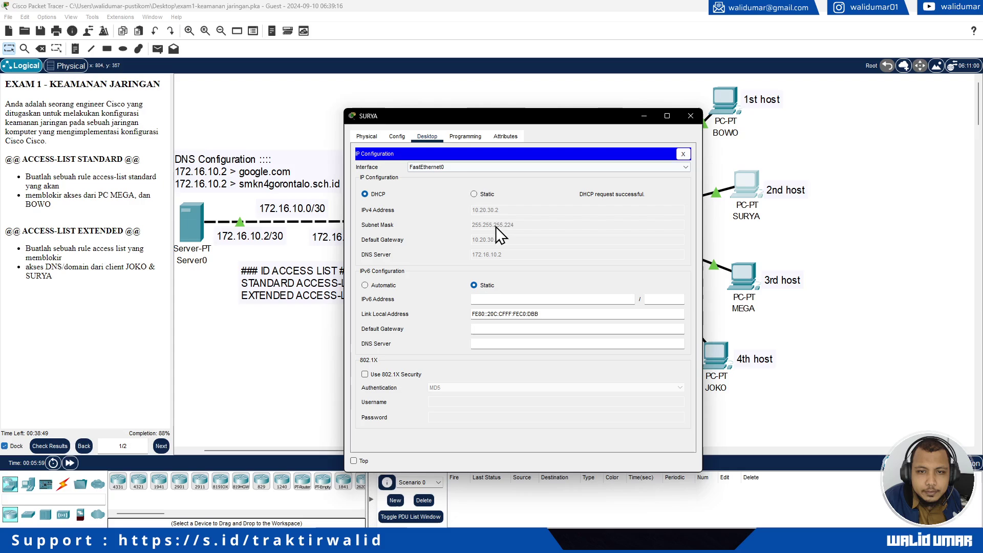
click(691, 116)
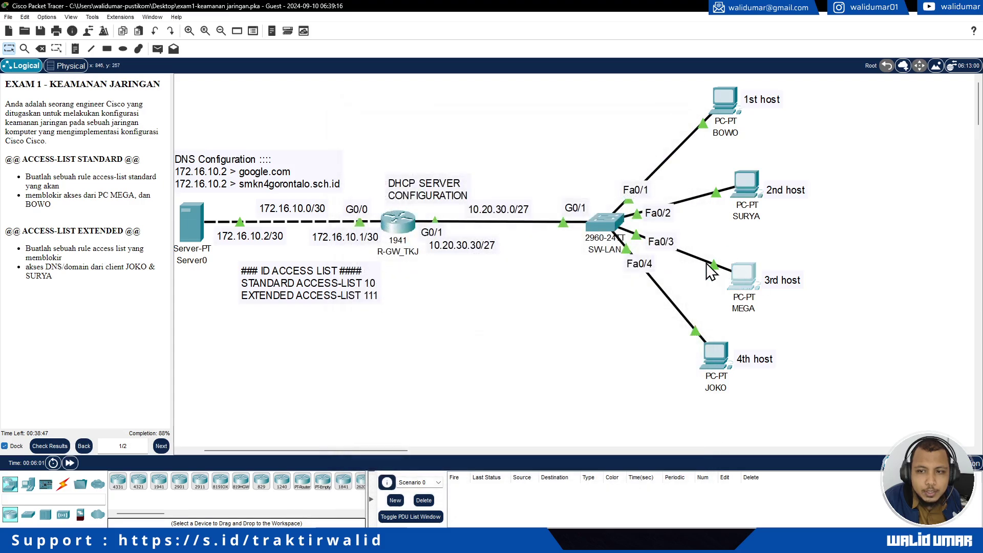
Set PC MEGA to obtain its IP configuration through DHCP
click(742, 276)
click(427, 136)
click(401, 163)
click(377, 198)
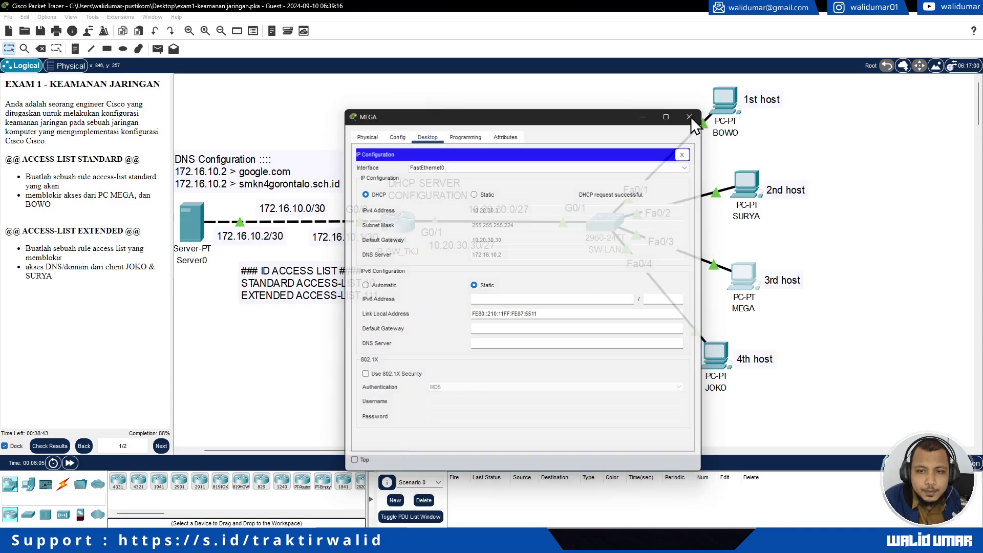
click(690, 116)
Set PC JOKO to obtain its IP configuration through DHCP
click(715, 354)
click(427, 137)
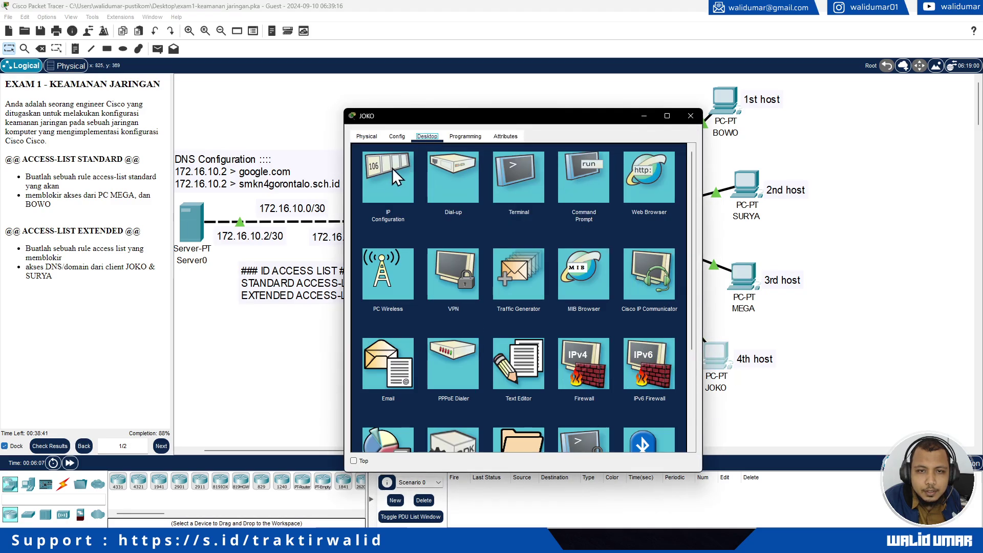
click(394, 165)
click(378, 194)
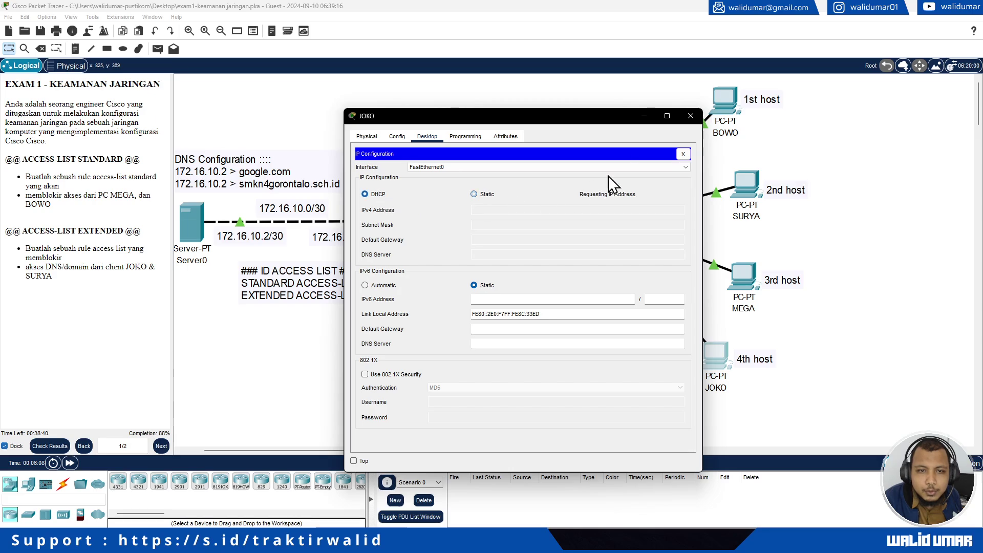
click(686, 121)
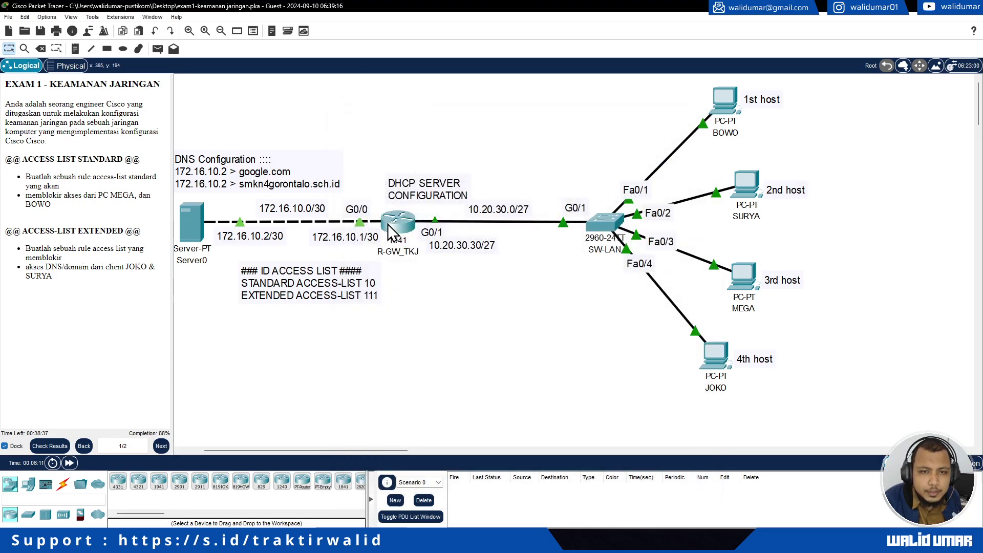
On router R-GW_TKJ, leave the DHCP pool configuration and create standard IP access list 10
click(398, 225)
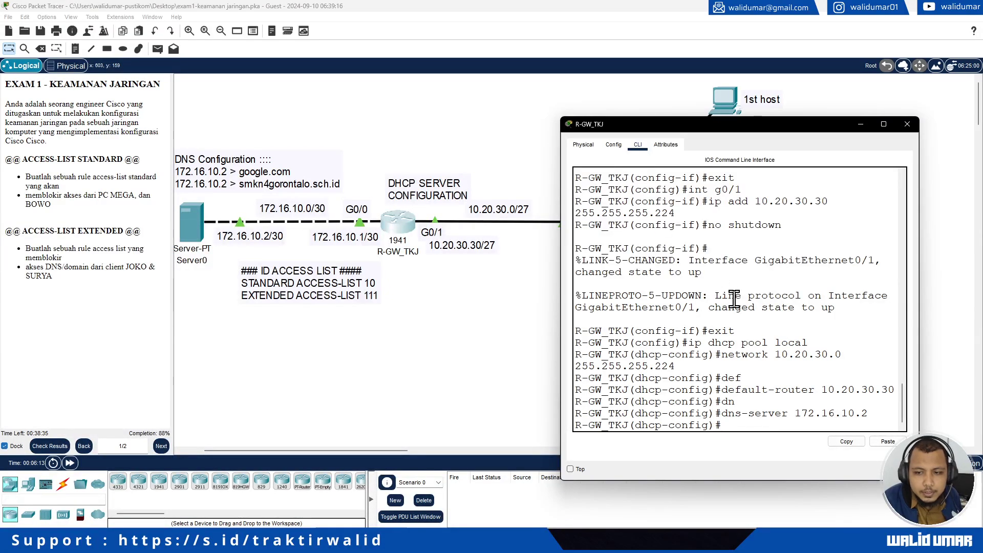
text(exit)
key(Return)
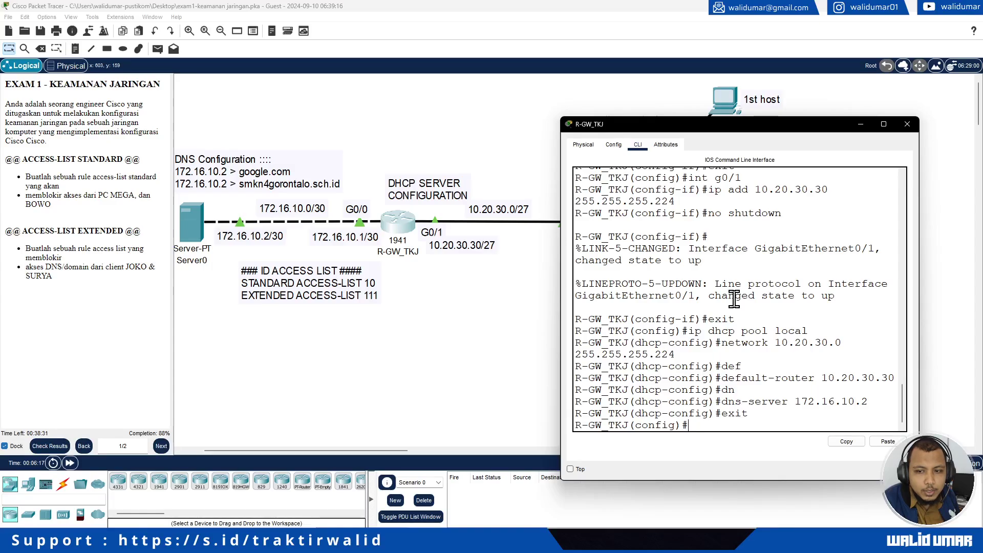
text(ip ac)
key(Tab)
text(?)
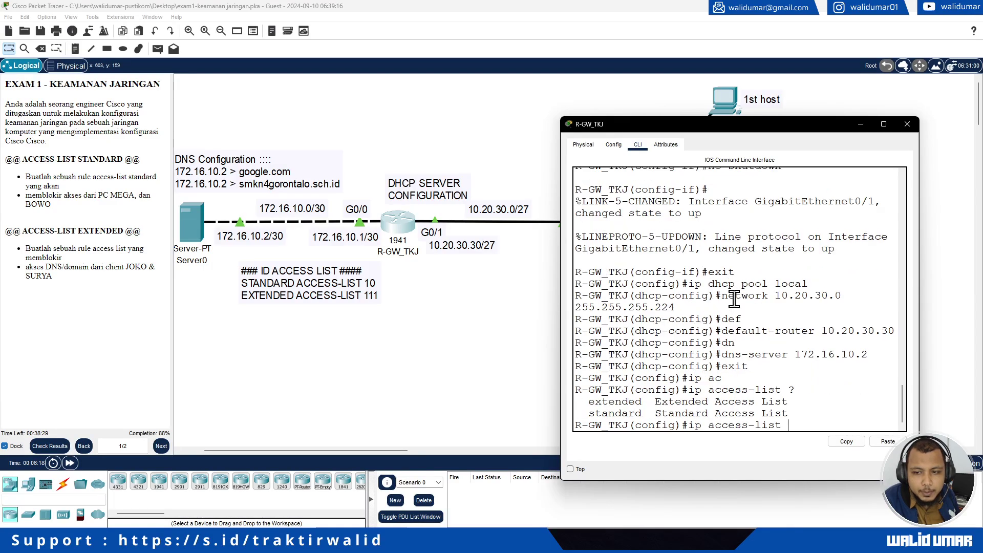
text(st)
key(Tab)
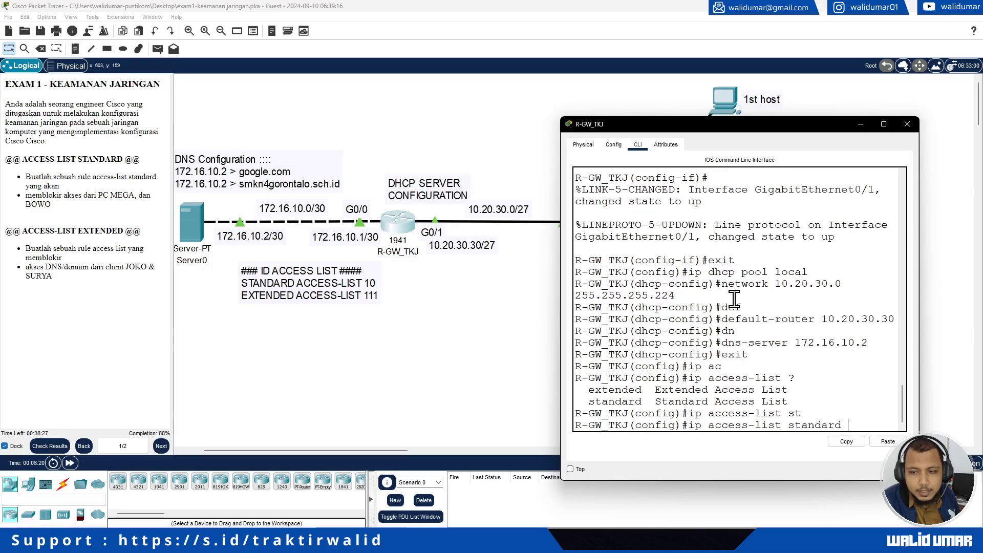
text(?)
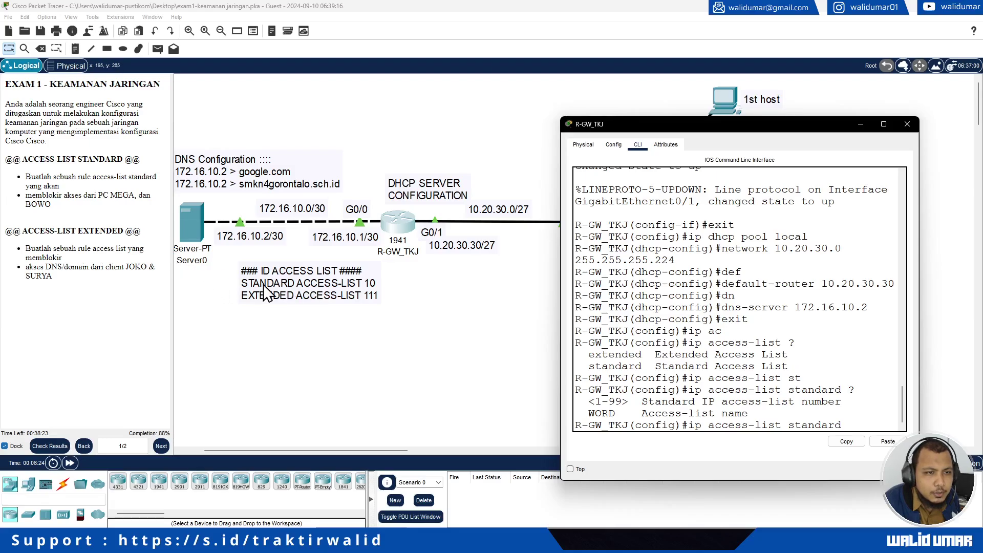
text(10)
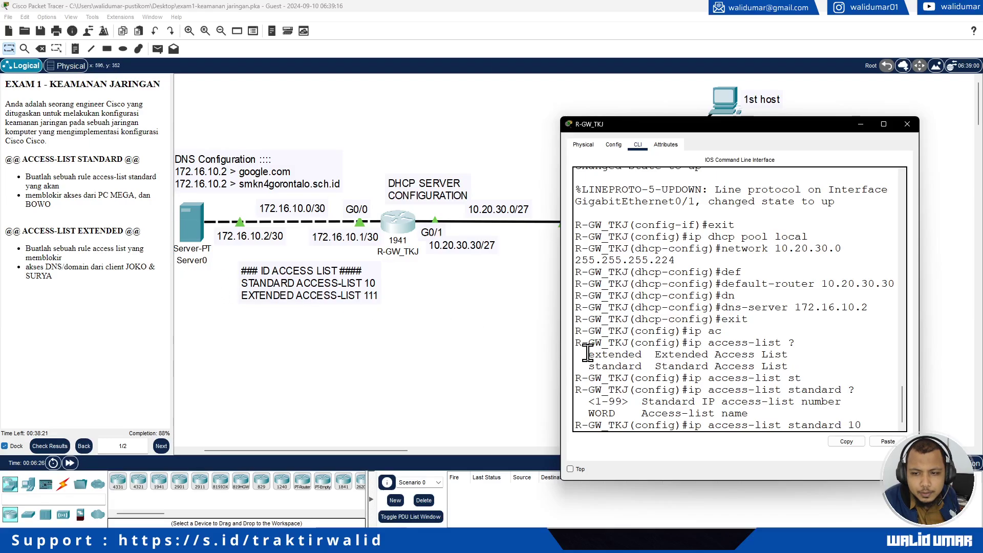
key(Return)
List the commands available inside access list 10 and widen the router's command-line window
text(?)
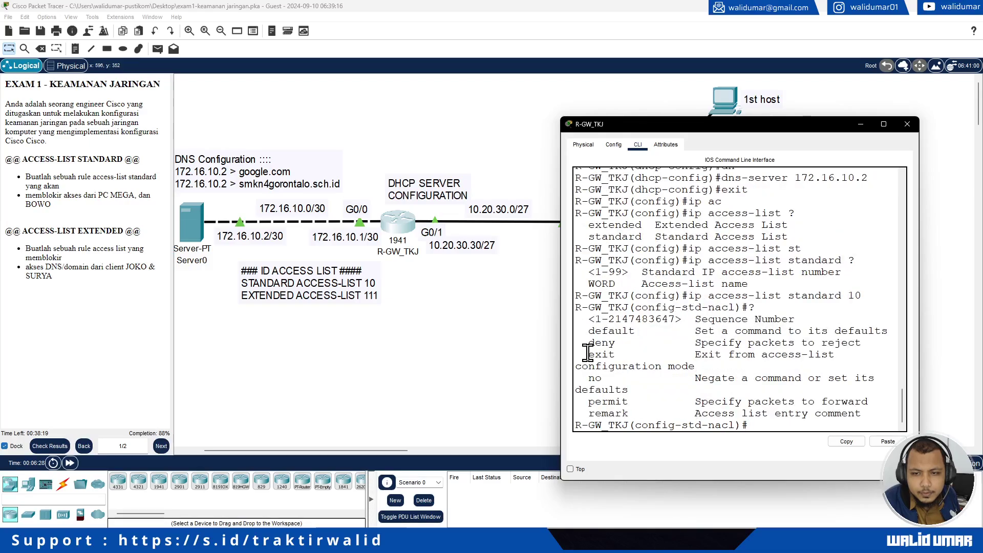
click(557, 340)
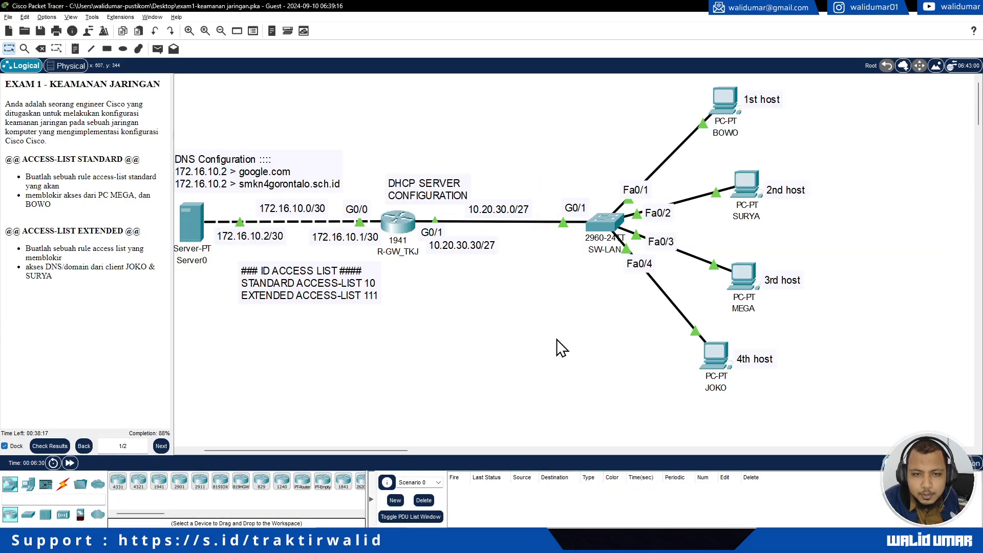
key(alt+Tab)
drag(559, 329, 410, 327)
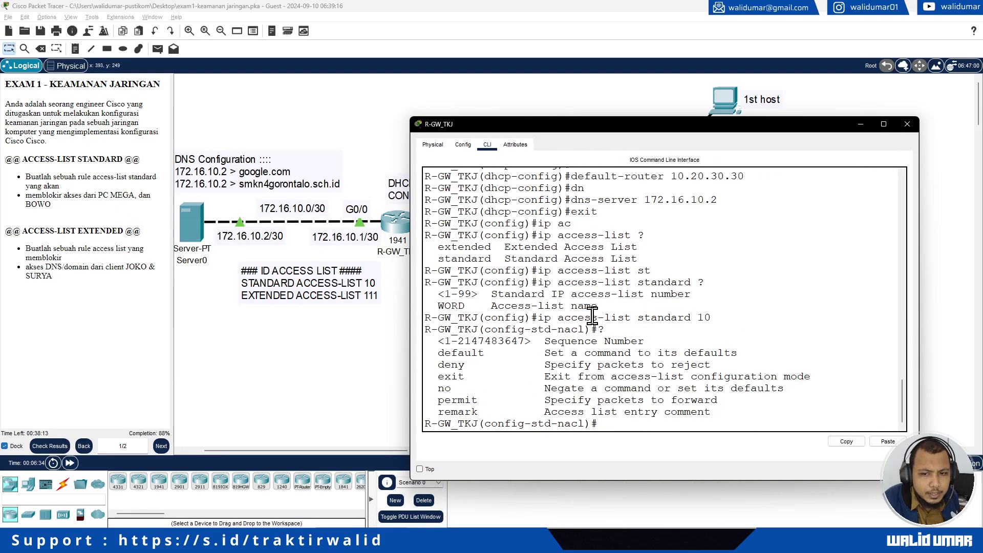
Add a rule to standard access list 10 denying host 10.20.30.3, PC MEGA
text(eny)
key(Tab)
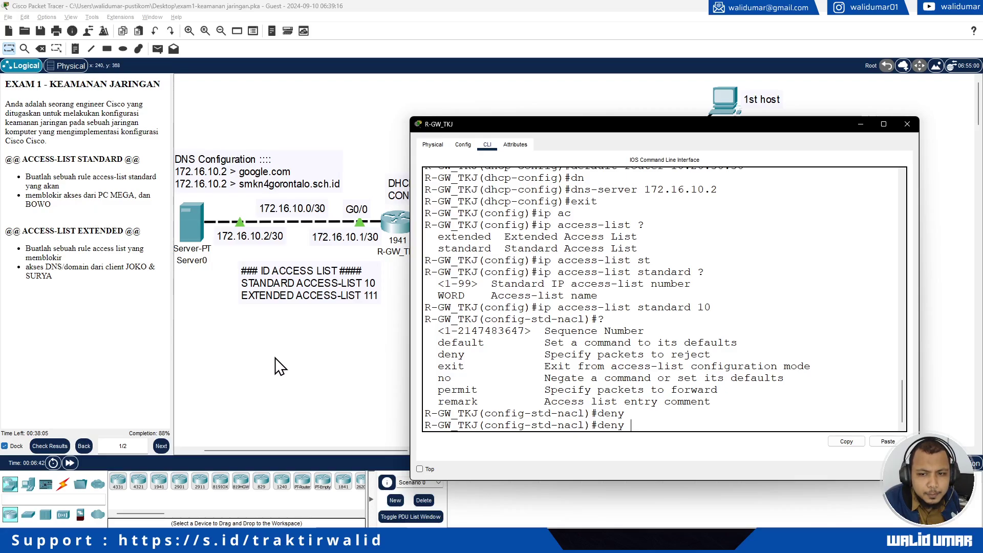
text(?)
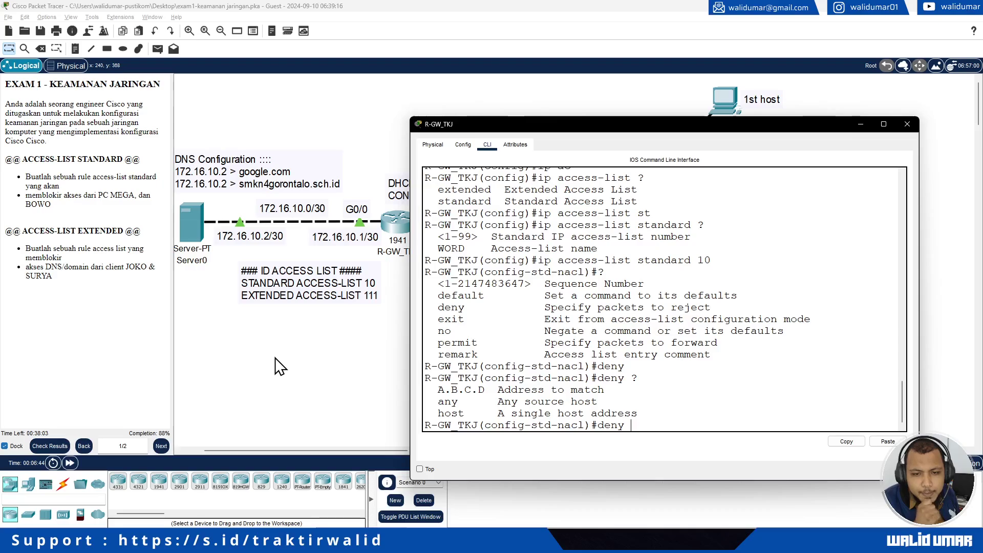
text(ho)
key(Tab)
text(?)
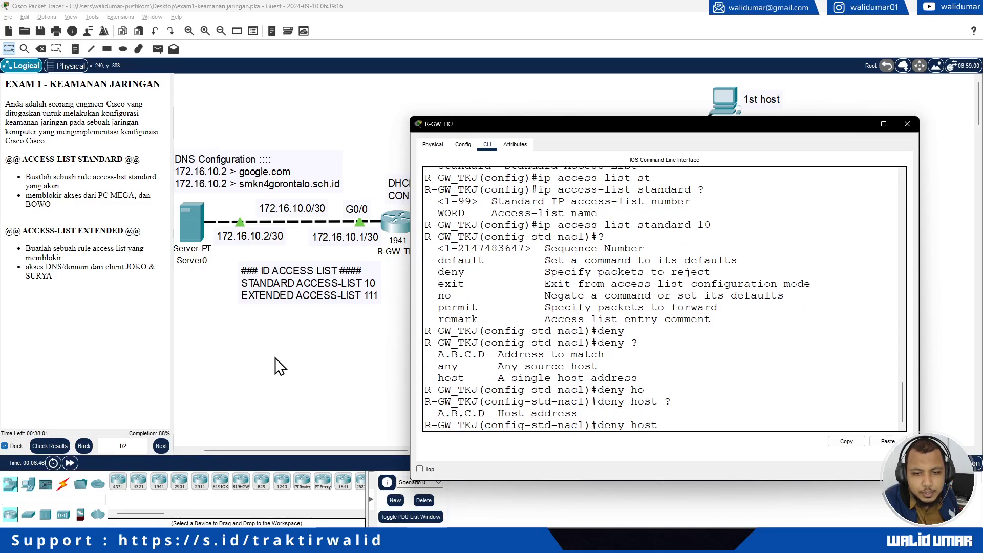
drag(628, 350, 641, 348)
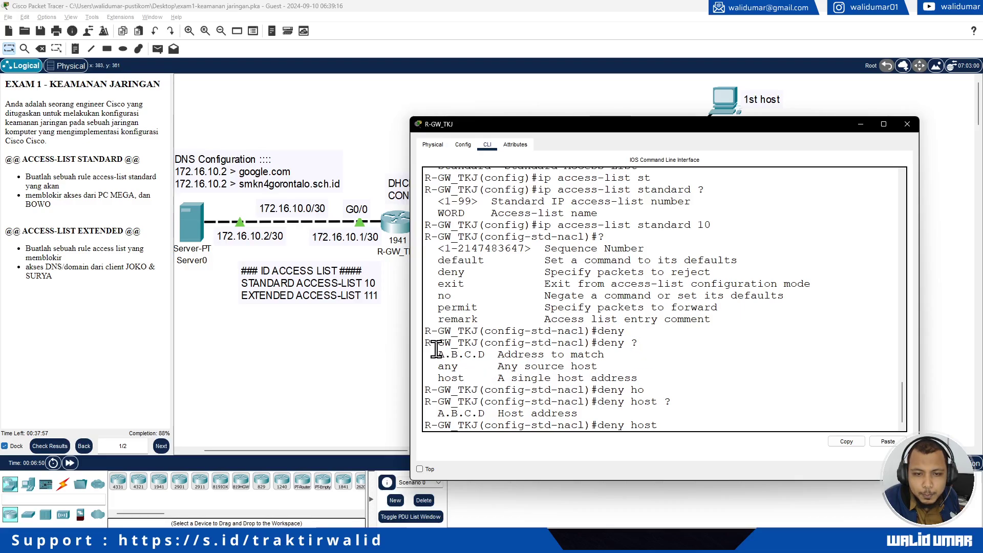
drag(426, 343, 491, 380)
click(493, 380)
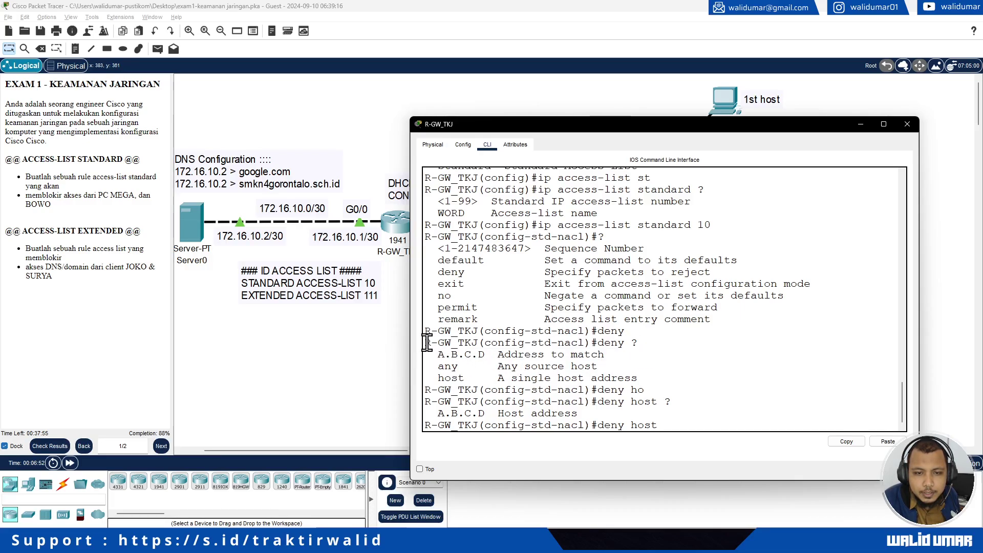
drag(428, 343, 702, 375)
click(702, 380)
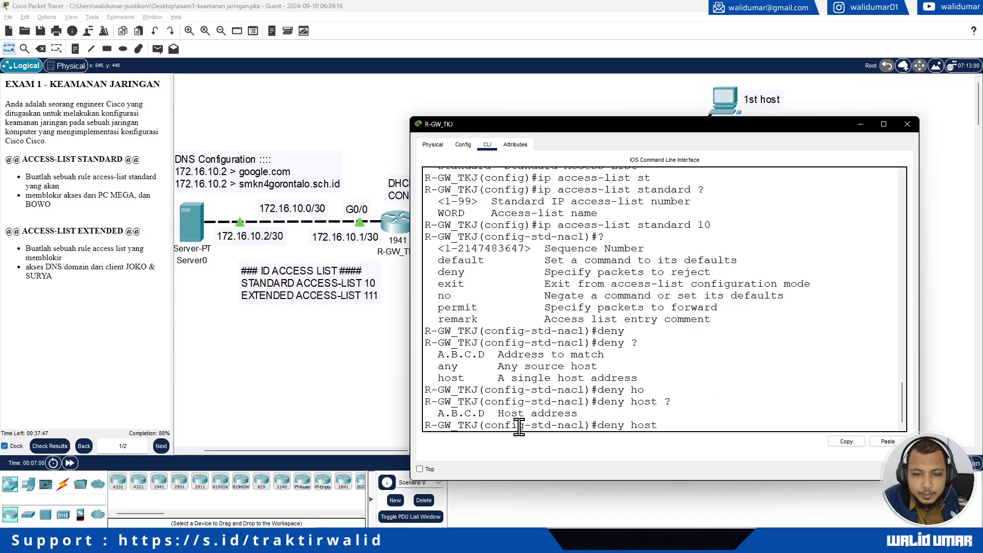
drag(637, 425, 647, 424)
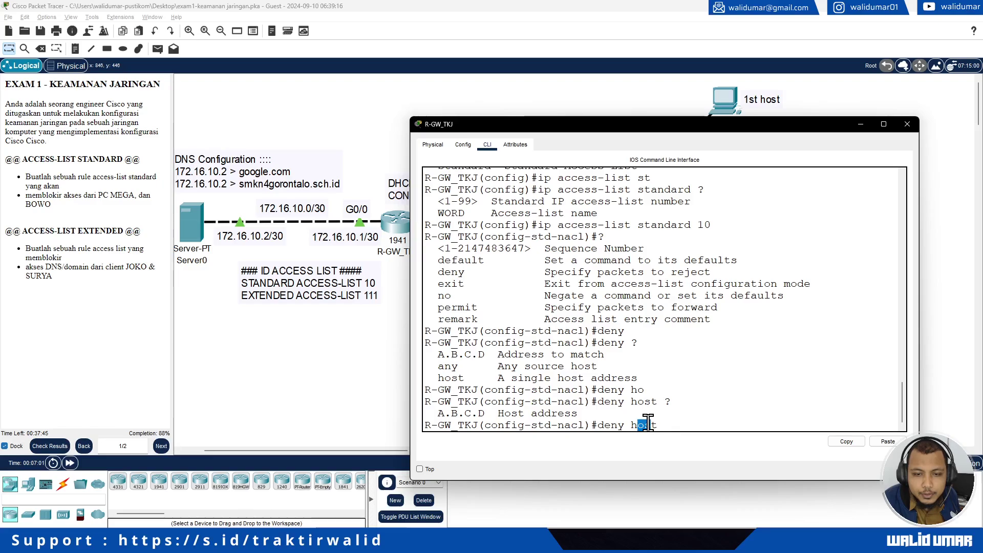
click(688, 423)
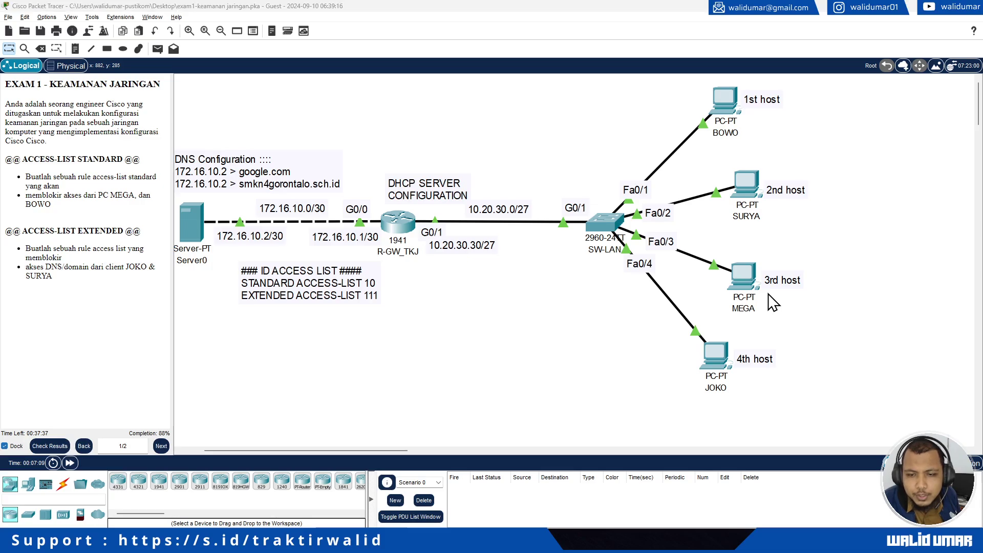
key(alt+Tab)
text(10.20.3)
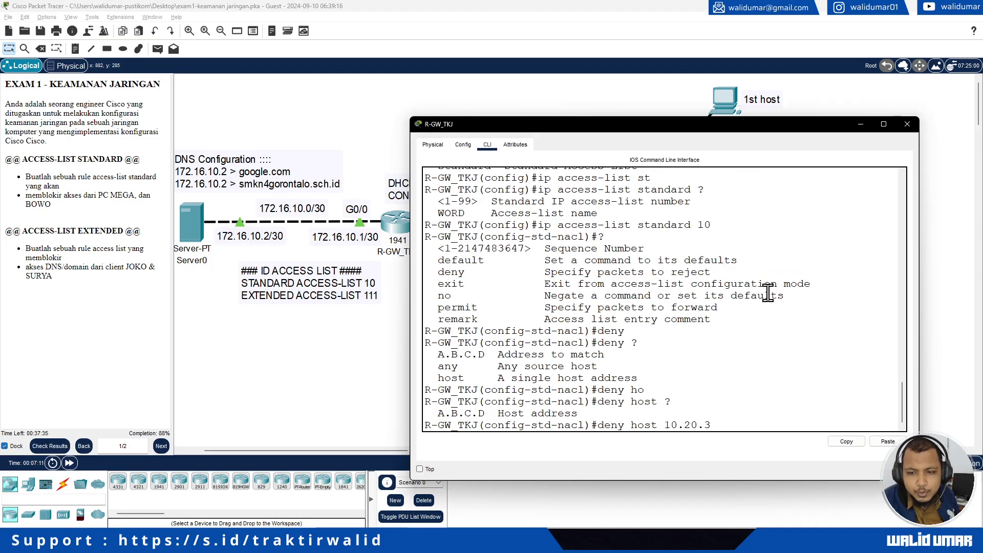
text(0.3 ?)
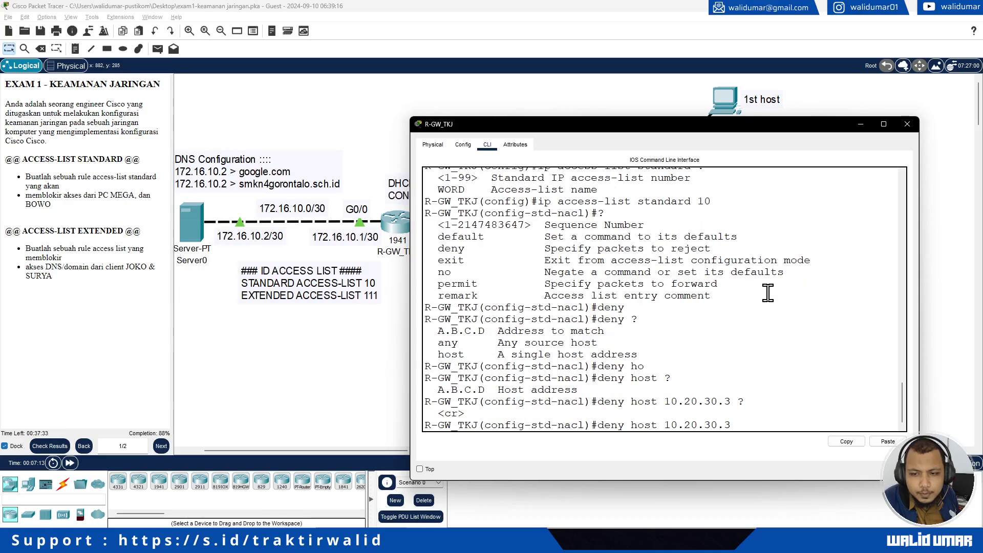
key(Return)
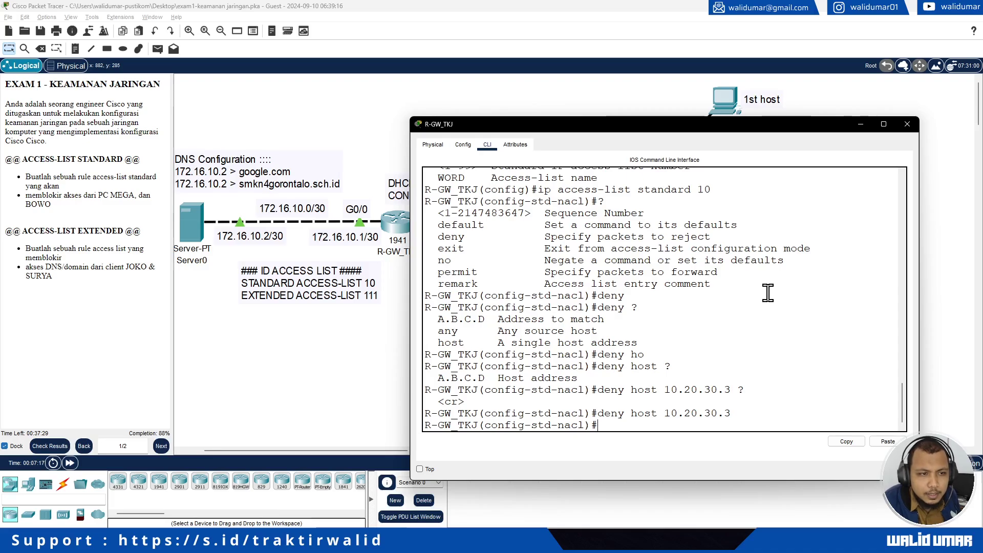
Add a second rule to access list 10 denying host 10.20.30.1, PC BOWO
text(deny h)
text(os)
key(Tab)
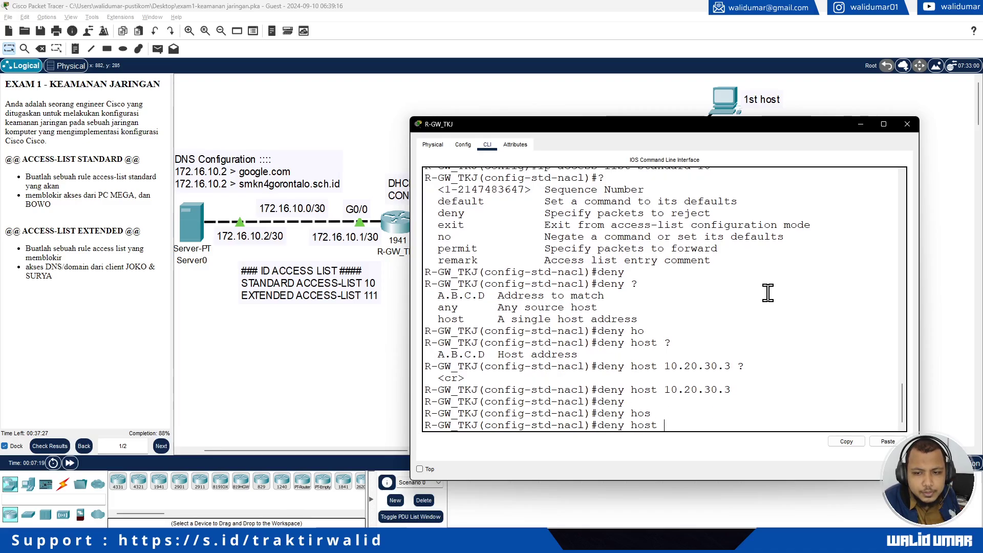
text(10.20.30.)
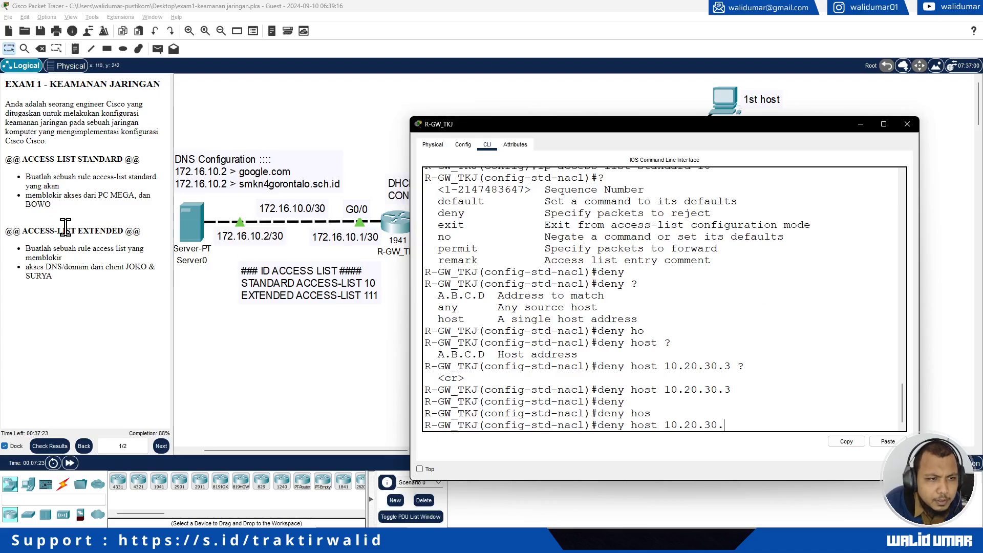
click(161, 255)
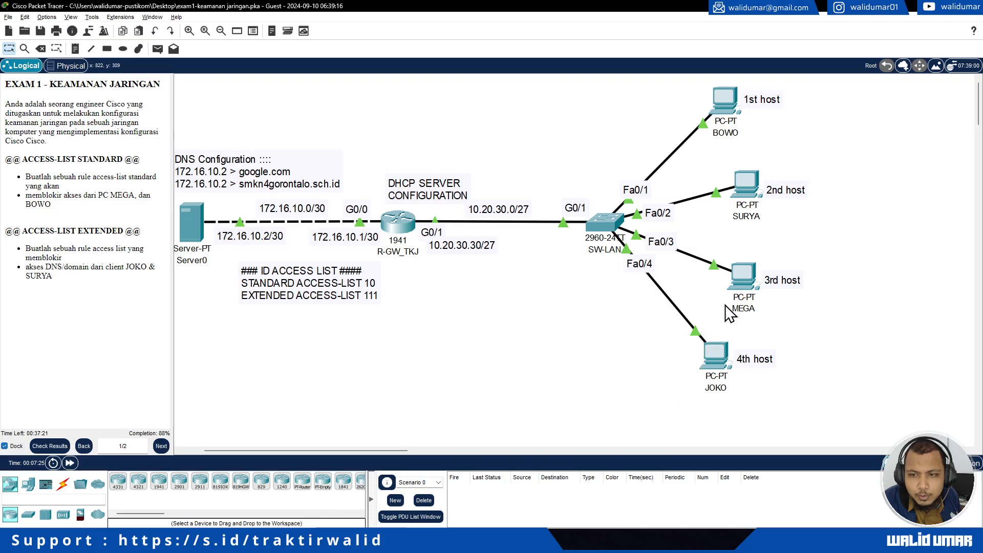
key(alt+Tab)
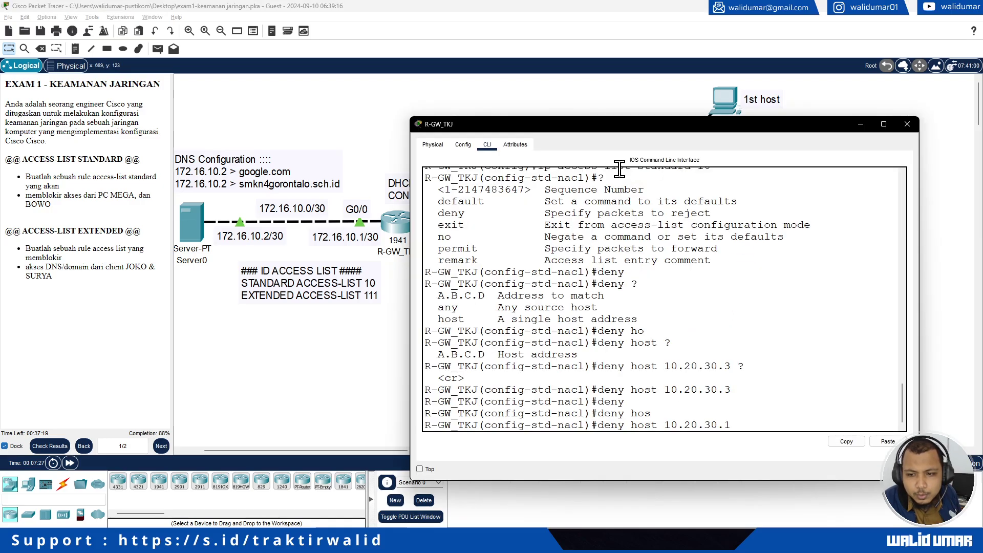
key(Return)
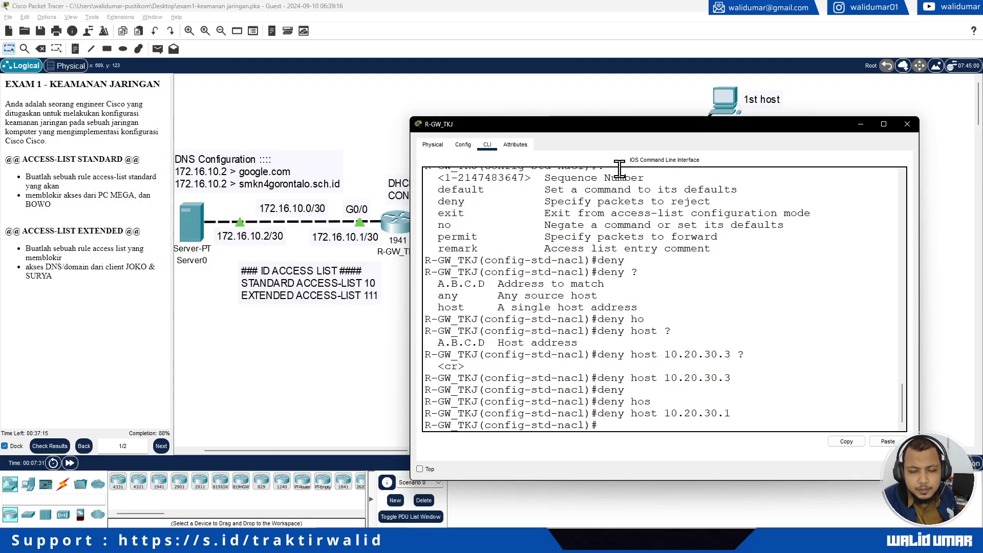
Add a final rule to access list 10 permitting any other source host
text(permi)
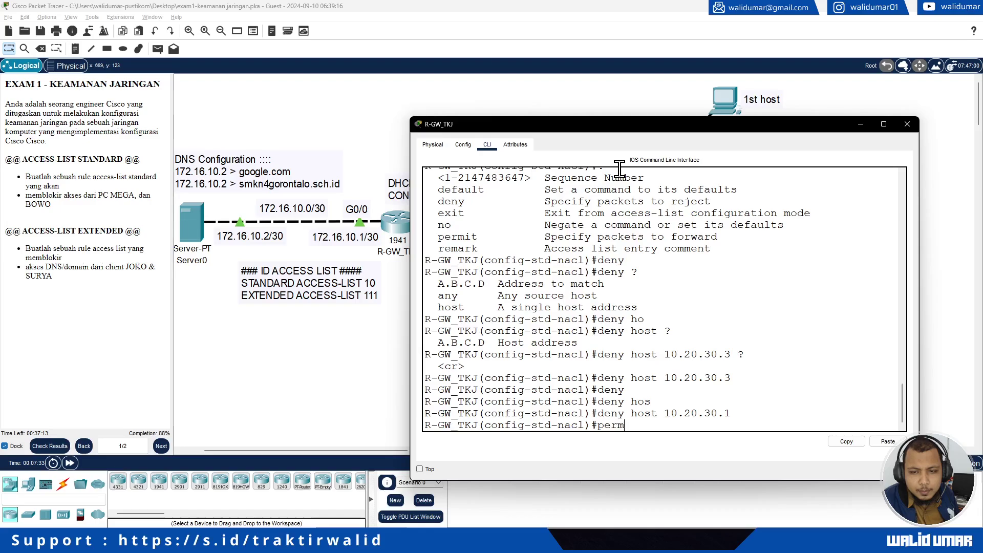
key(Tab)
text(?)
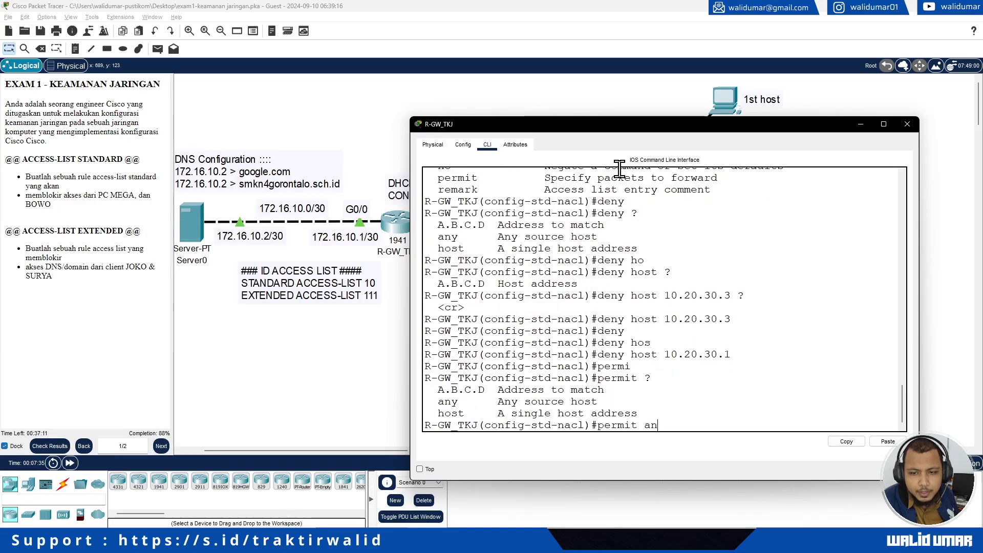
text(an)
key(Tab)
key(Return)
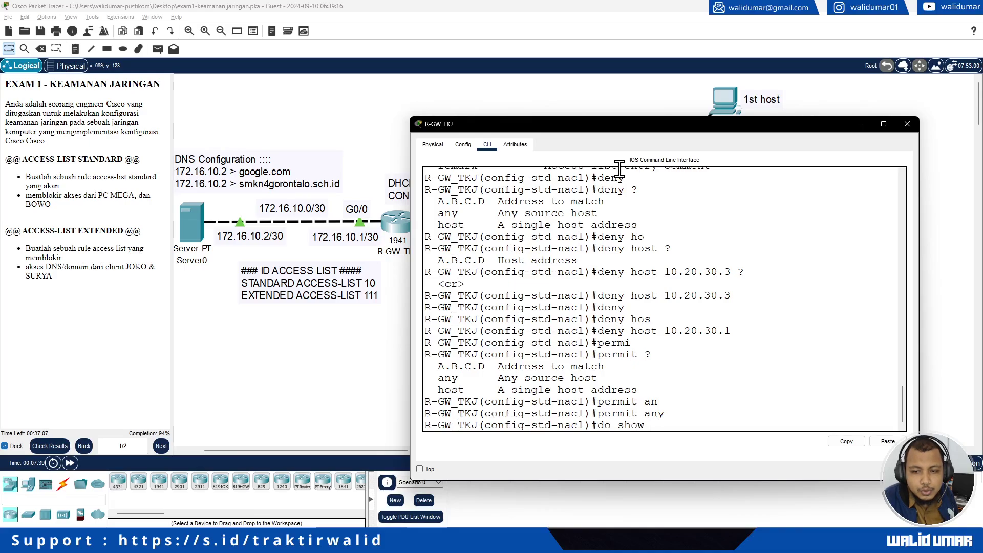
Display the router's running configuration and review the access list 10 entries
text(do show ru)
key(Tab)
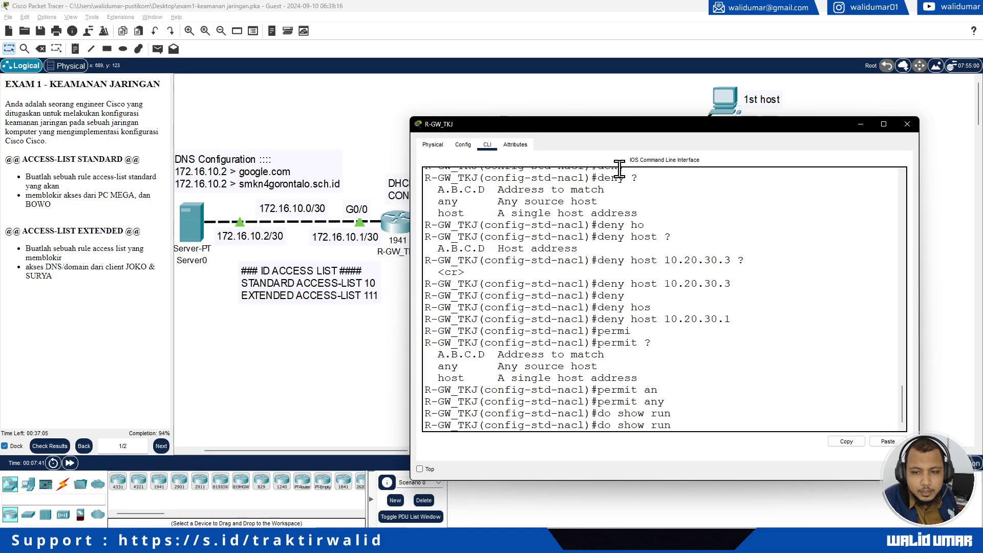
key(Return)
key(space)
key(space)
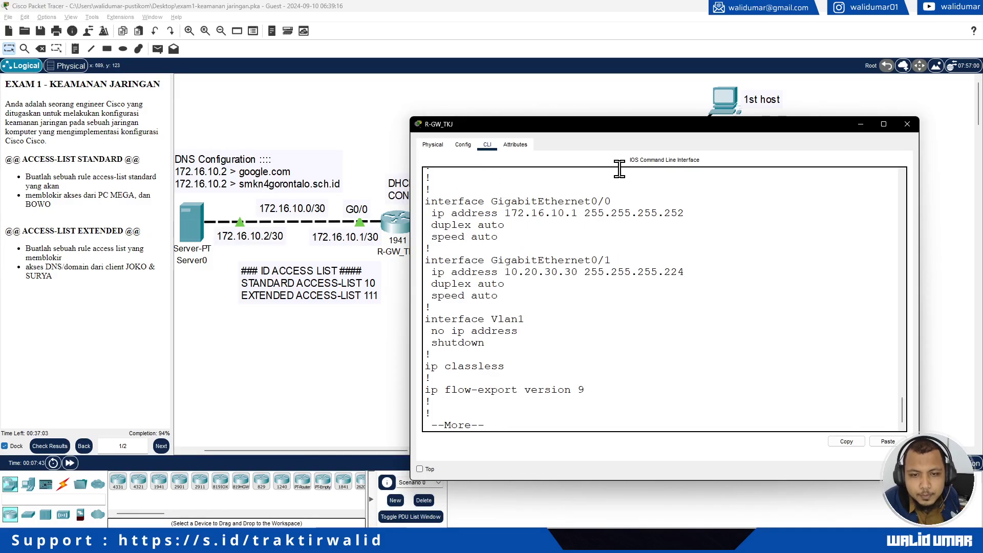
key(space)
scroll(563, 256, up, 7)
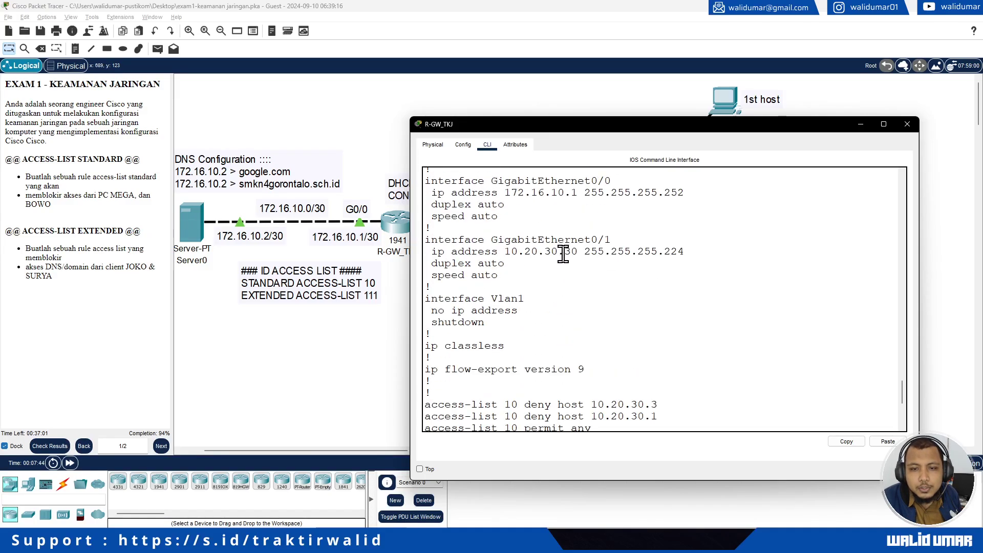
scroll(563, 254, down, 3)
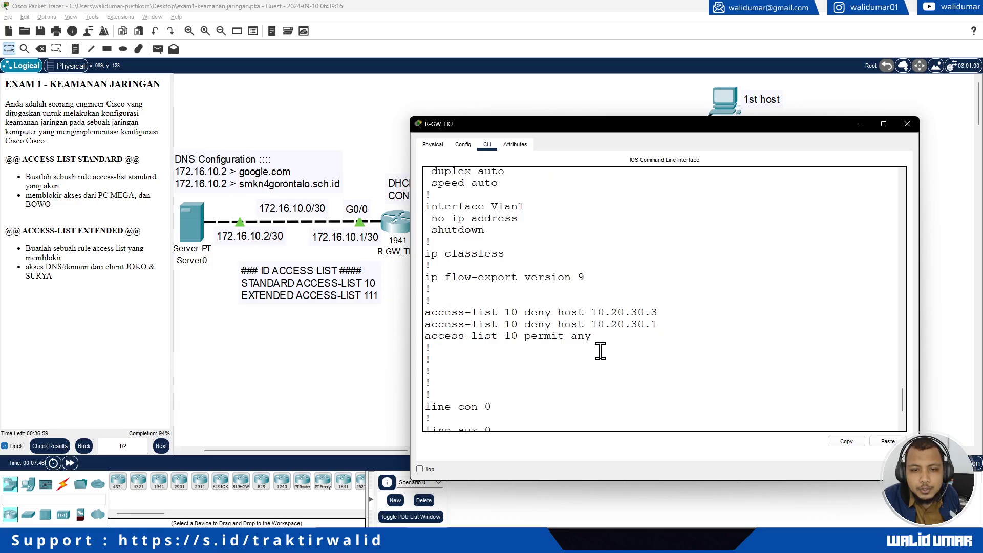
scroll(600, 351, down, 5)
Check the activity results and view the assessment items for the configured devices
key(alt+F4)
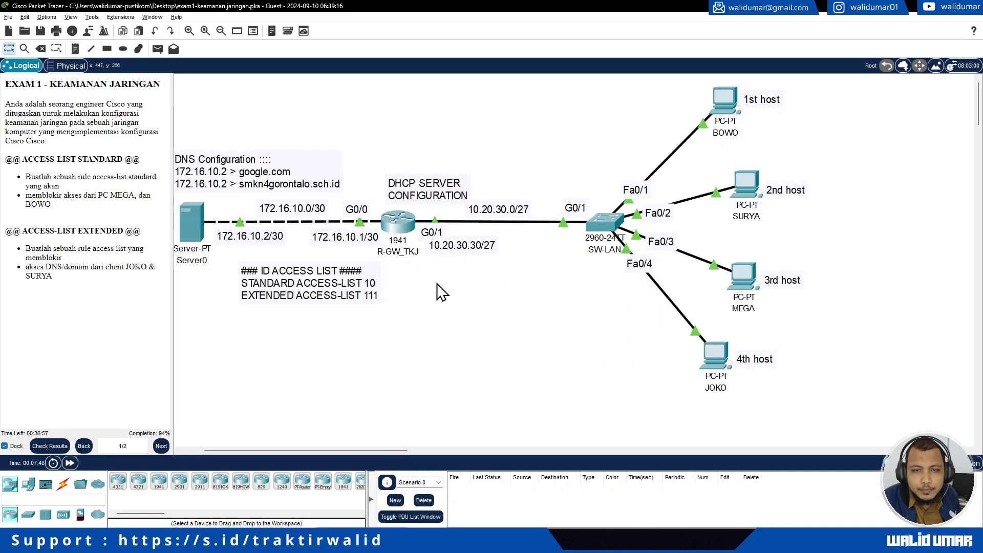
key(alt+Tab)
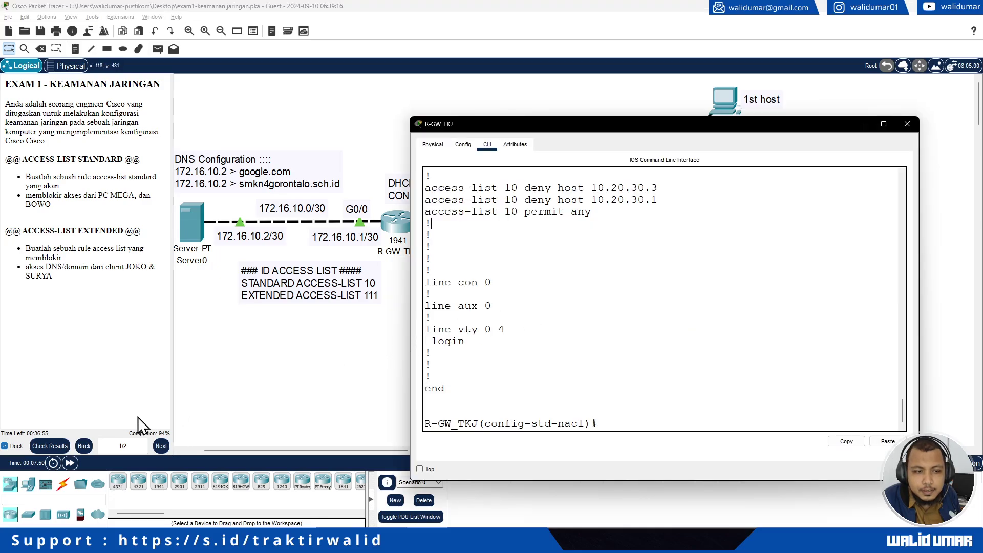
click(48, 446)
click(82, 73)
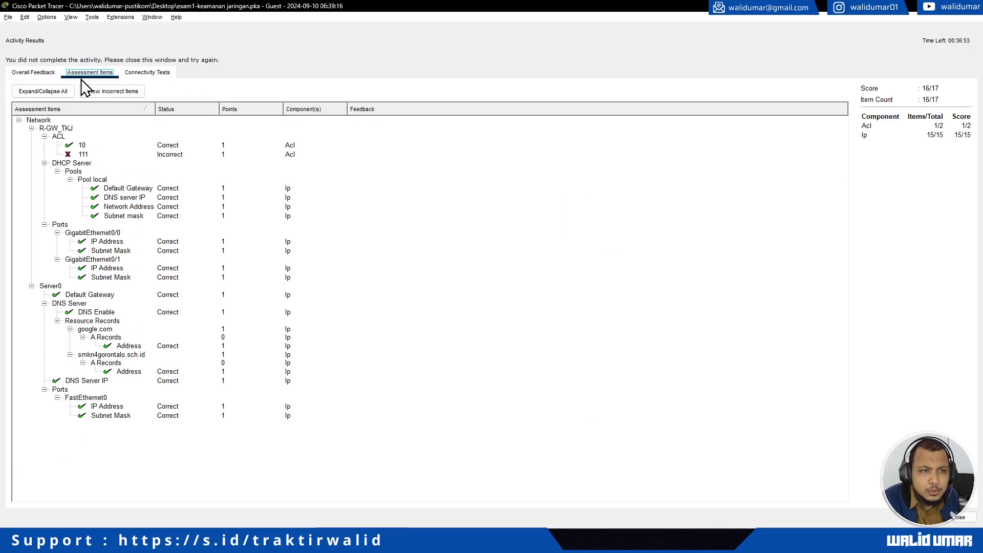
Close the activity results, leave the access list 10 configuration on router R-GW_TKJ and enter interface g0/1
click(82, 146)
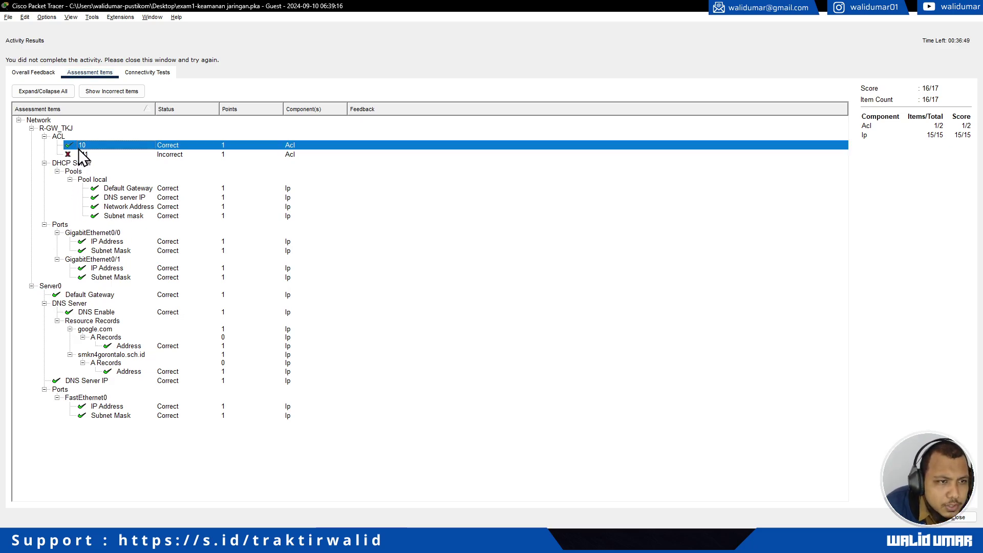
click(972, 520)
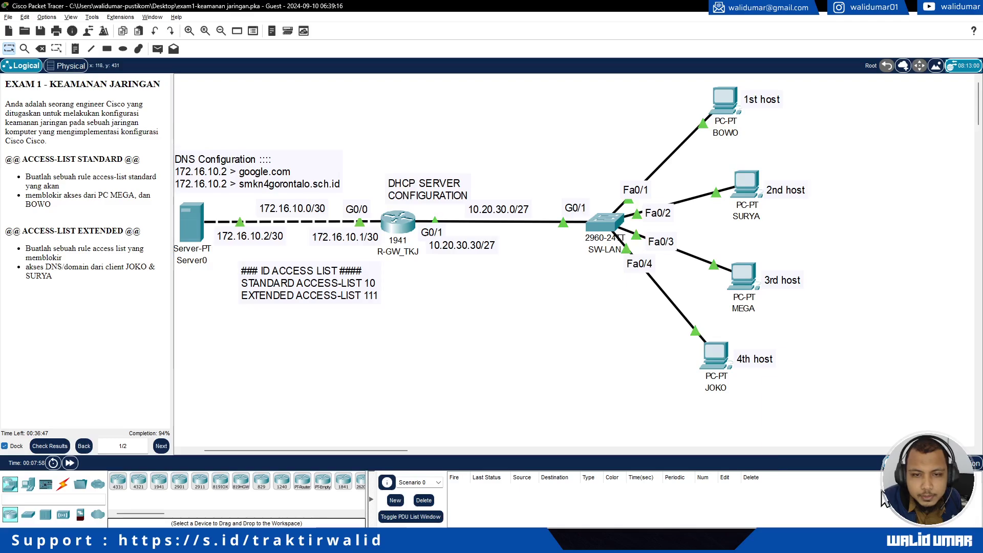
click(399, 225)
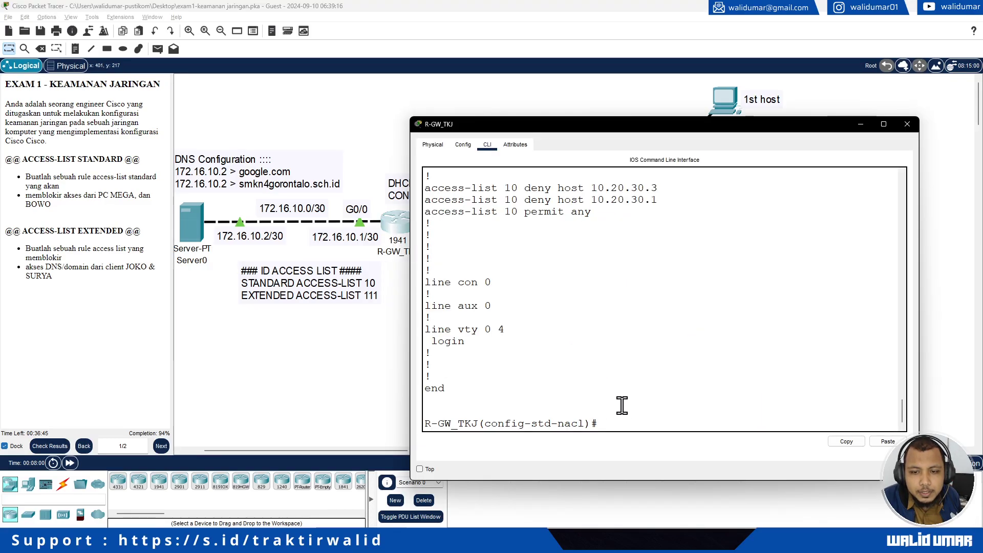
click(636, 429)
text(exit)
key(Return)
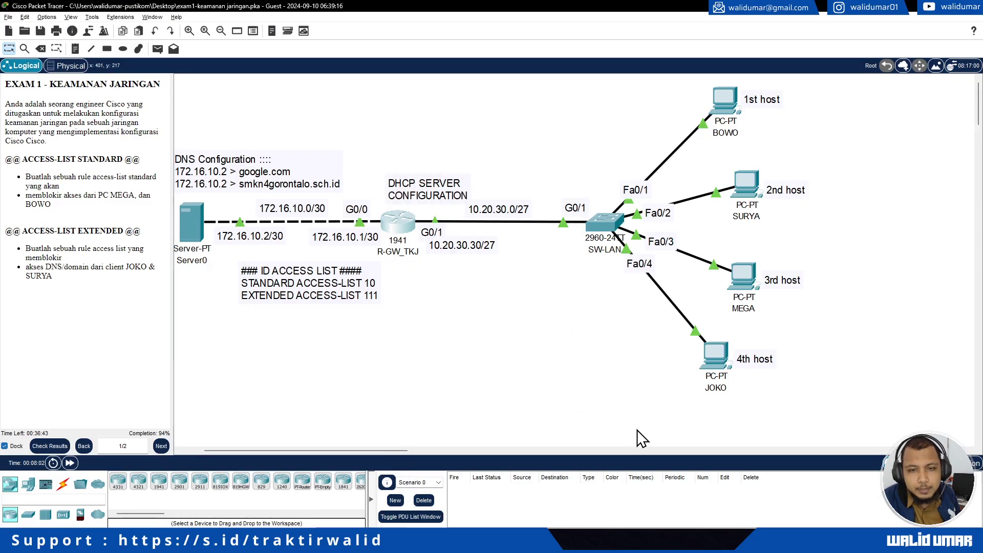
text(int g0/)
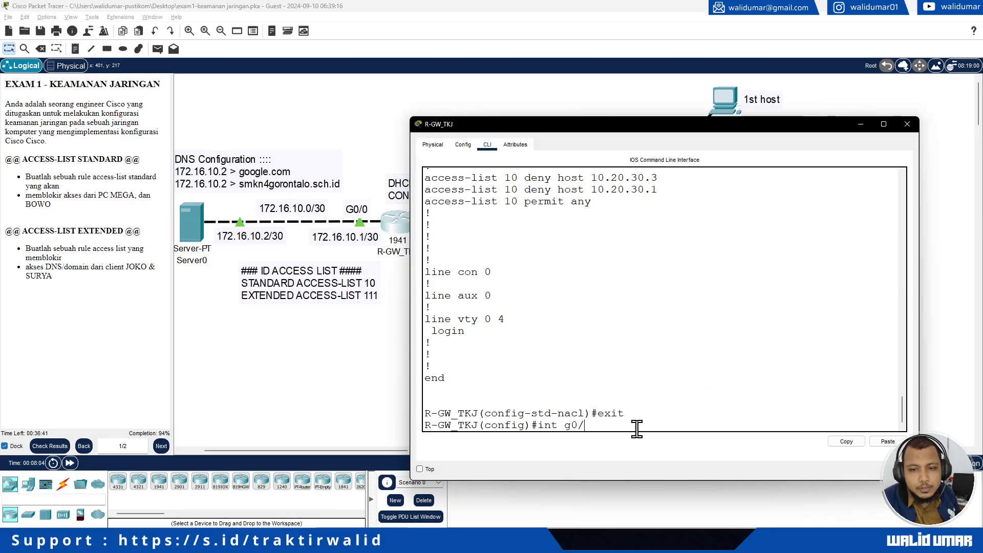
text(1)
key(Return)
Apply access list 10 to inbound packets on interface g0/1, consulting the command help for the options
text(ip ?ac)
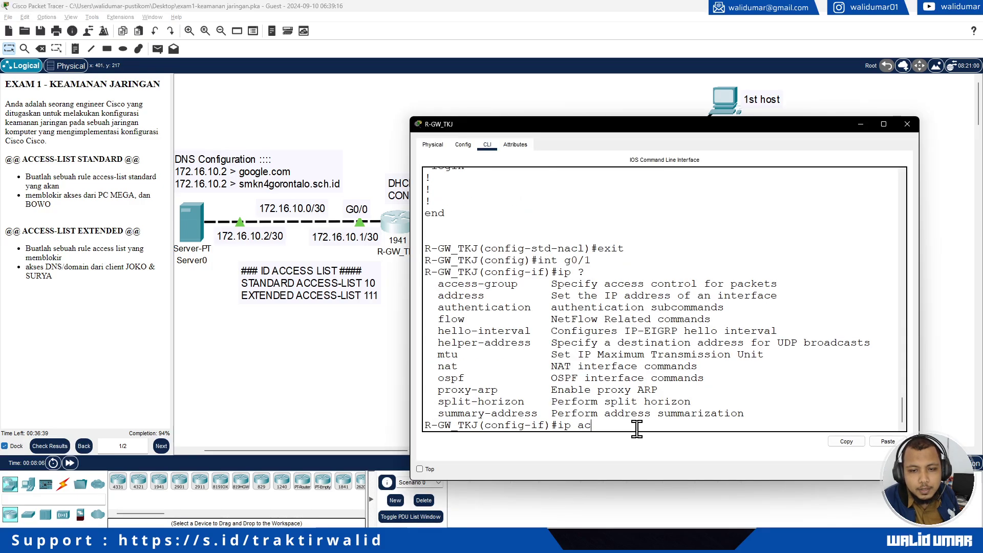
key(Tab)
text(?)
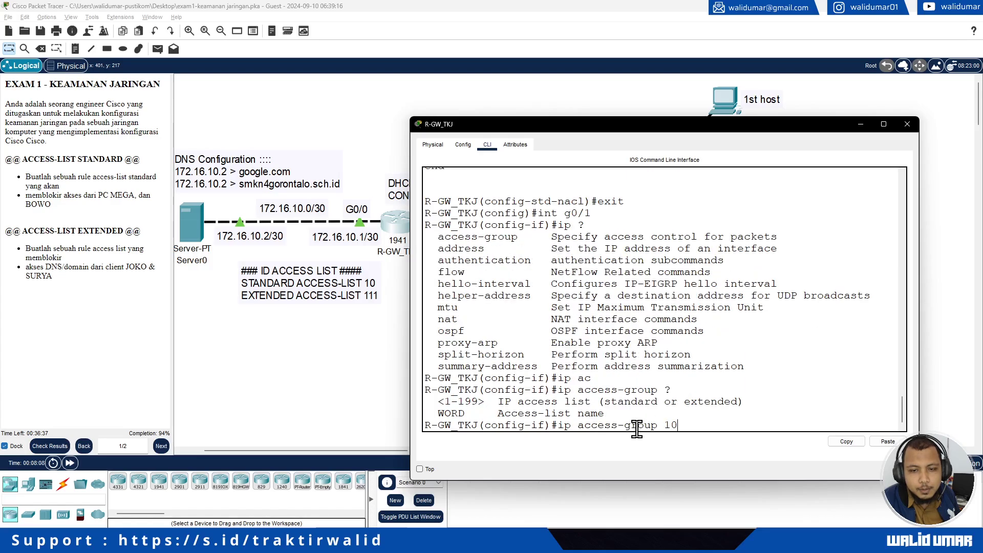
text(10 ?)
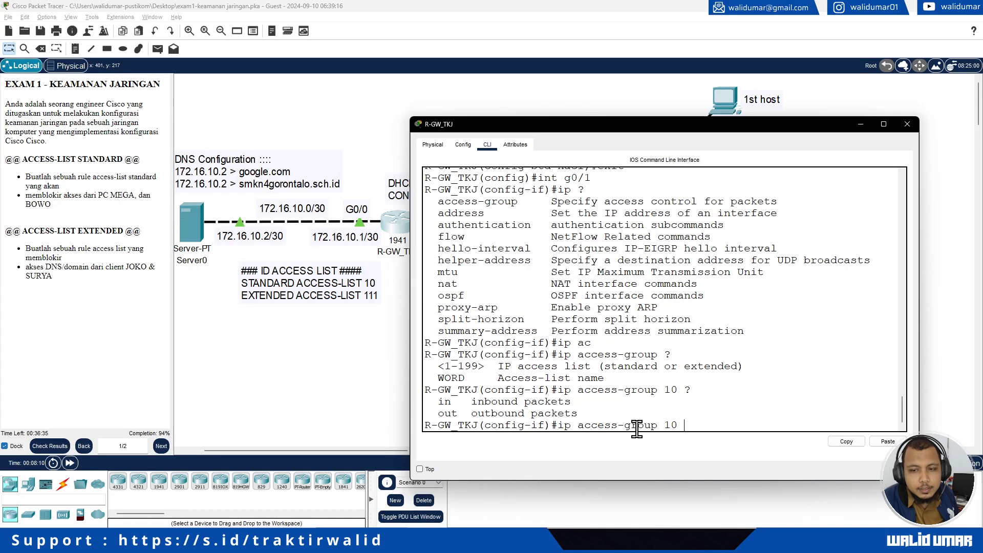
text(in)
key(Return)
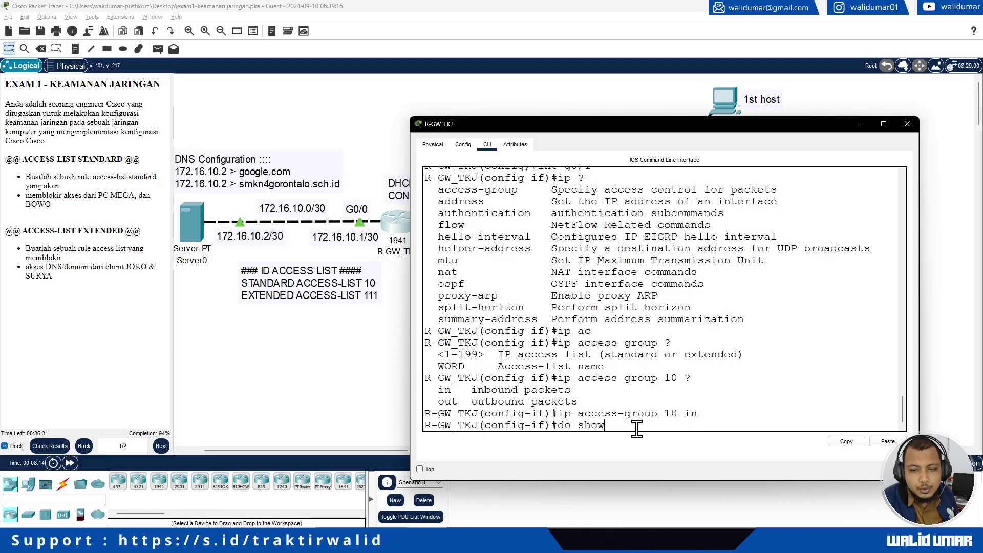
Display the router's access lists and review the rules of standard list 10
text(do show access-list)
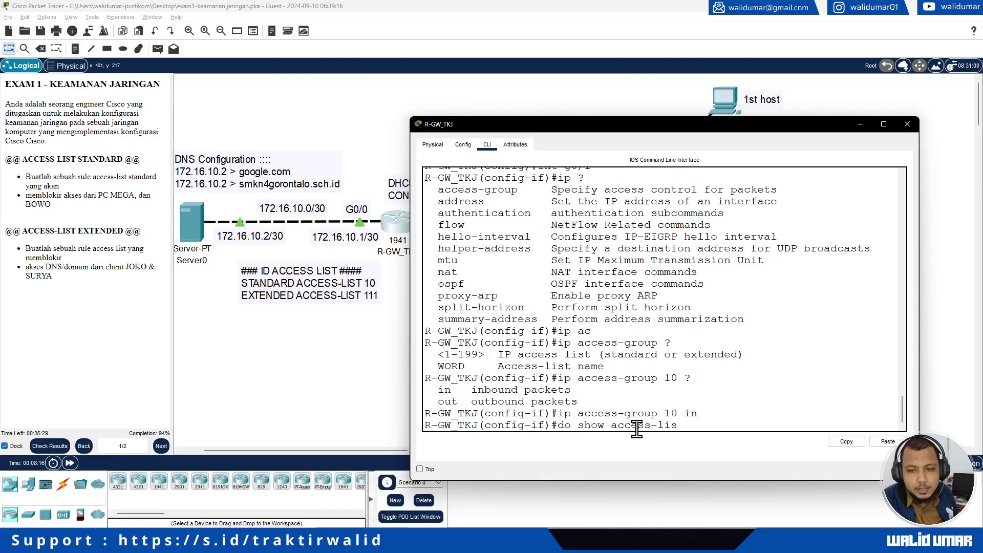
key(Return)
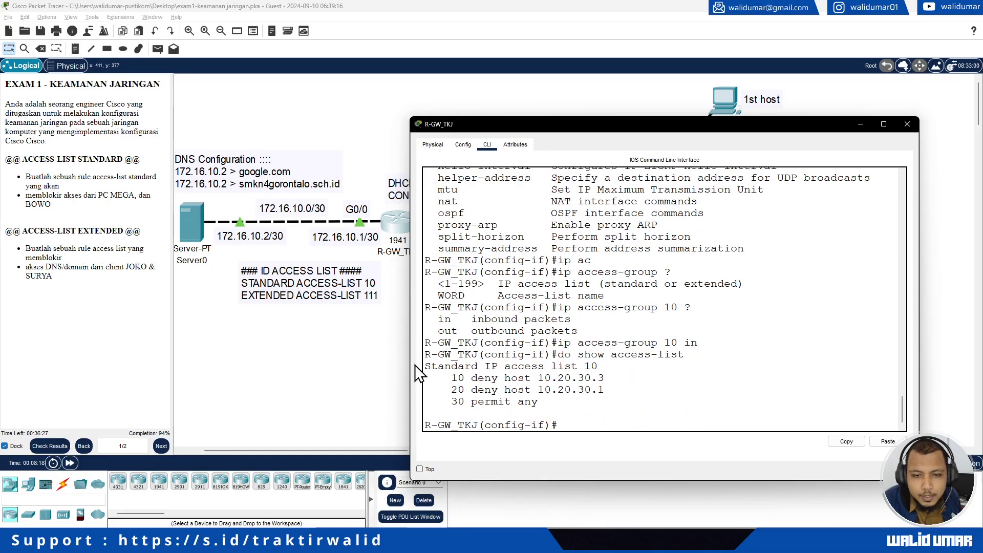
drag(424, 355, 592, 409)
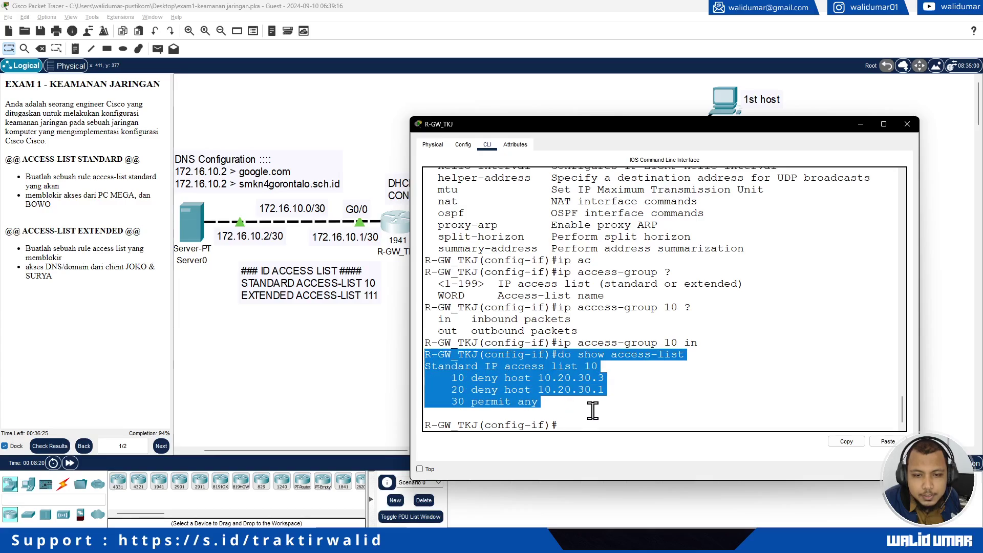
click(592, 410)
Keep the router's console window always on top, resize it and place it clear of the PCs in the topology
drag(574, 129, 222, 120)
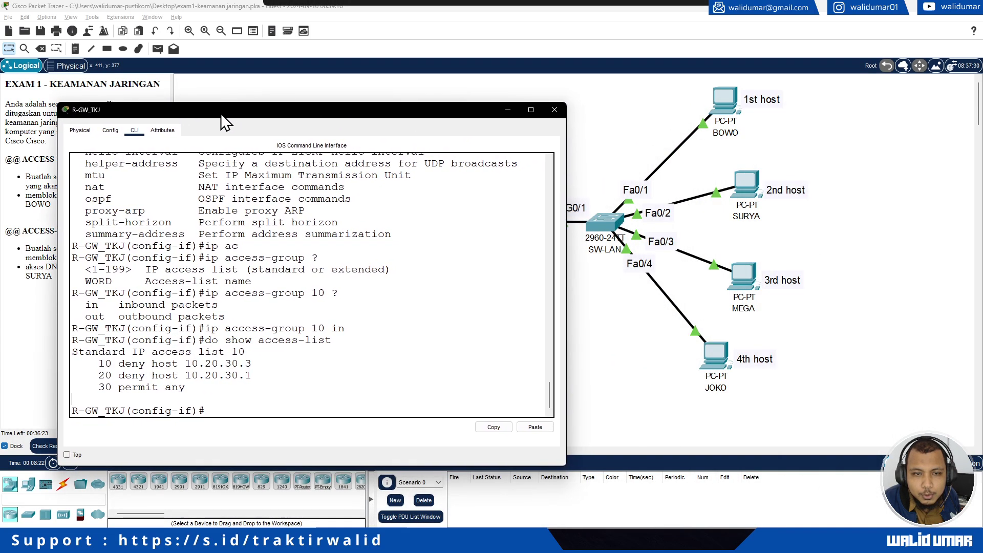
click(67, 455)
drag(226, 112, 174, 131)
scroll(280, 291, down, 5)
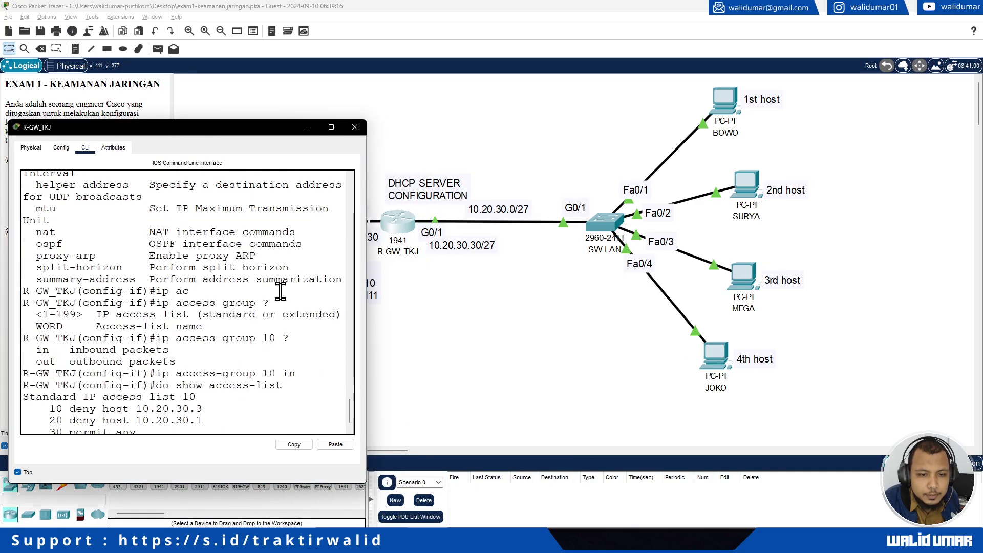
scroll(281, 291, down, 1)
drag(366, 305, 502, 302)
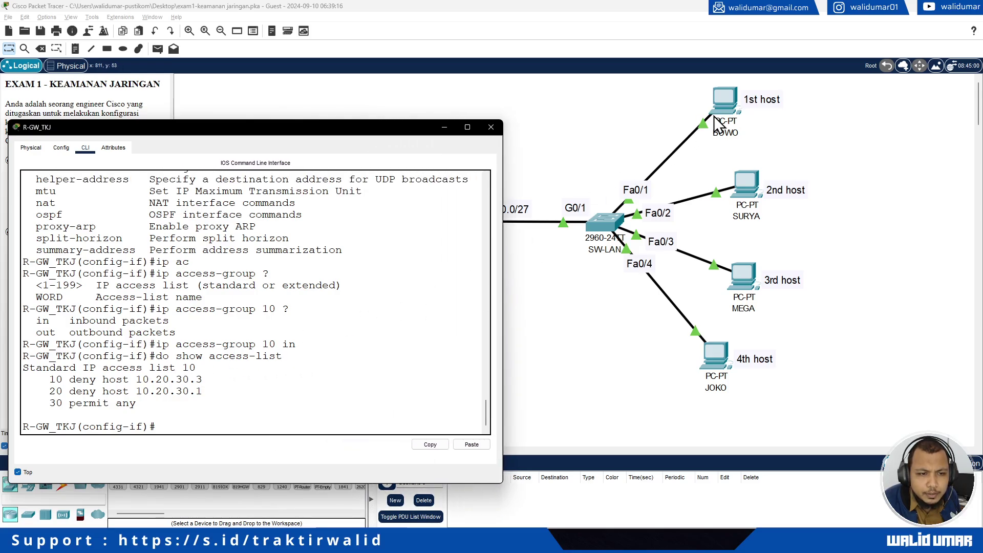
mouse_move(280, 130)
mouse_down()
mouse_move(340, 222)
mouse_move(291, 124)
mouse_up()
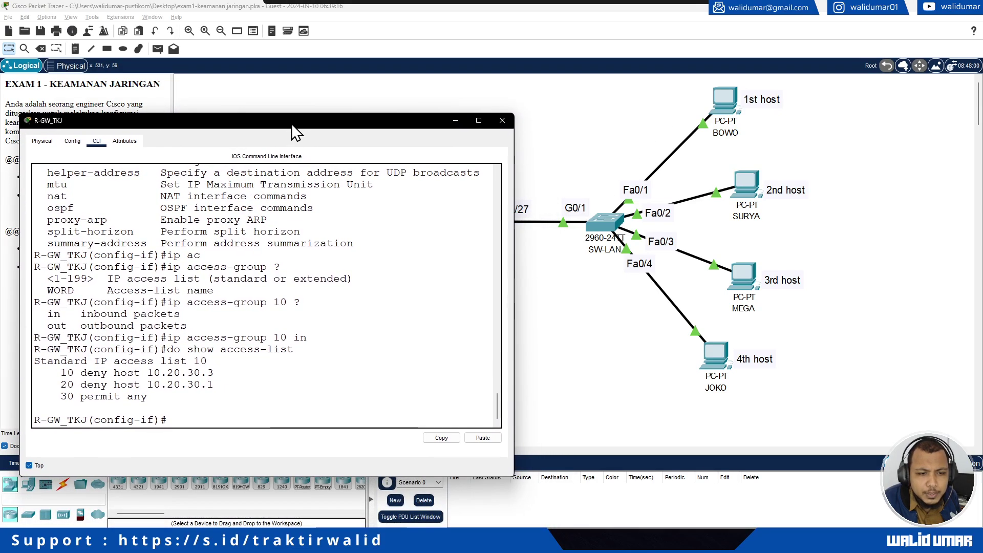
Open the command prompt on PC BOWO beside the router console and ping google.com
click(717, 108)
drag(521, 119, 713, 134)
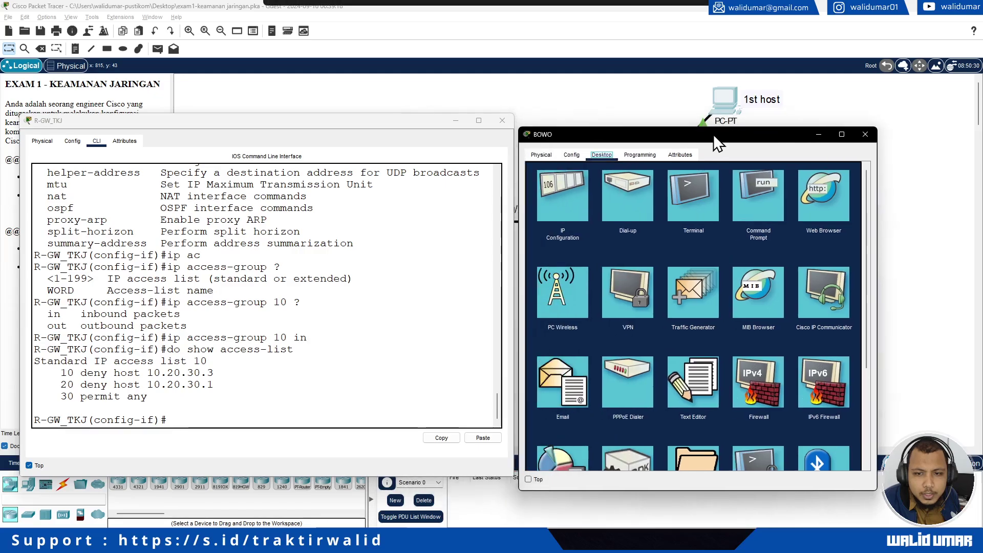
click(738, 195)
text(ping google.com)
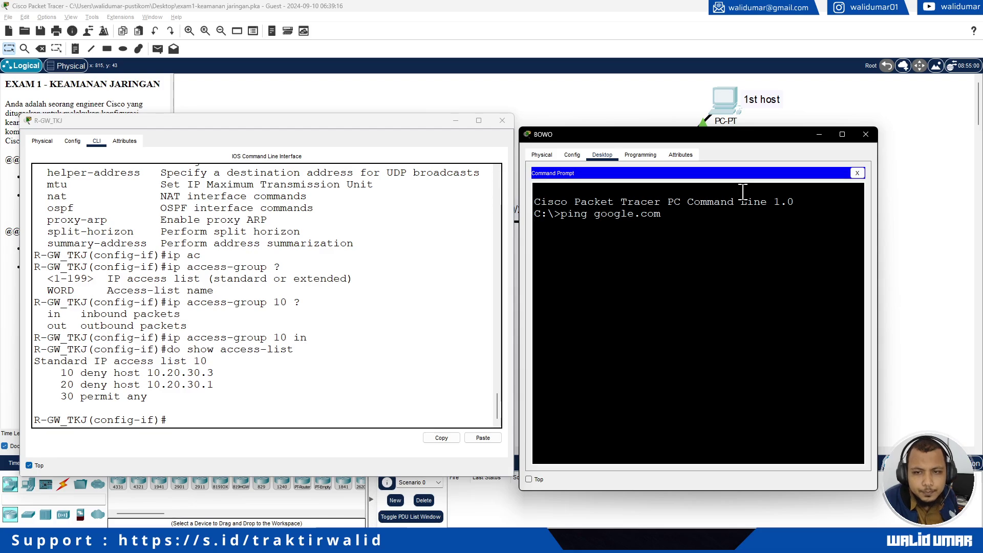
Redisplay the router's access lists and check the match counter on the rule denying host 10.20.30.1
click(211, 408)
key(Up)
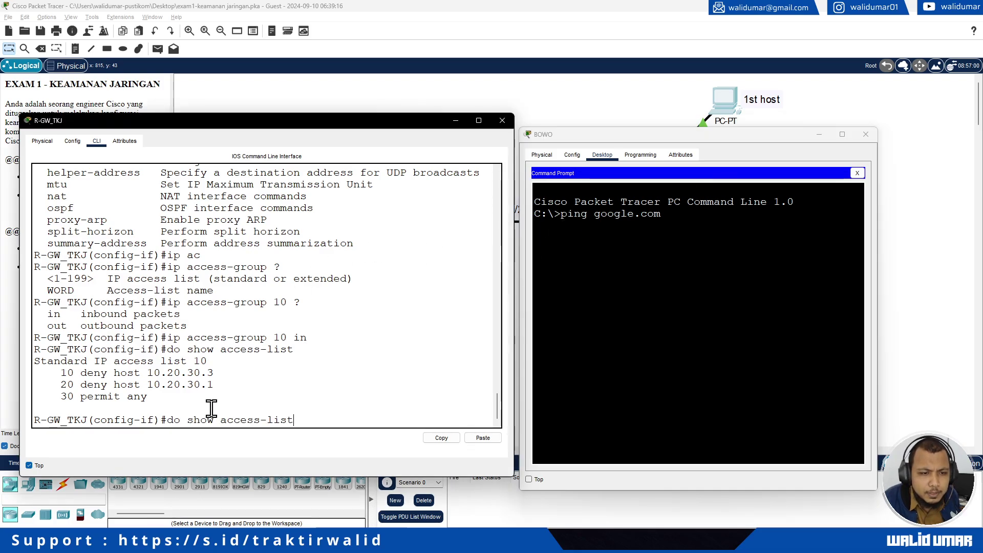
key(Return)
drag(54, 386, 333, 388)
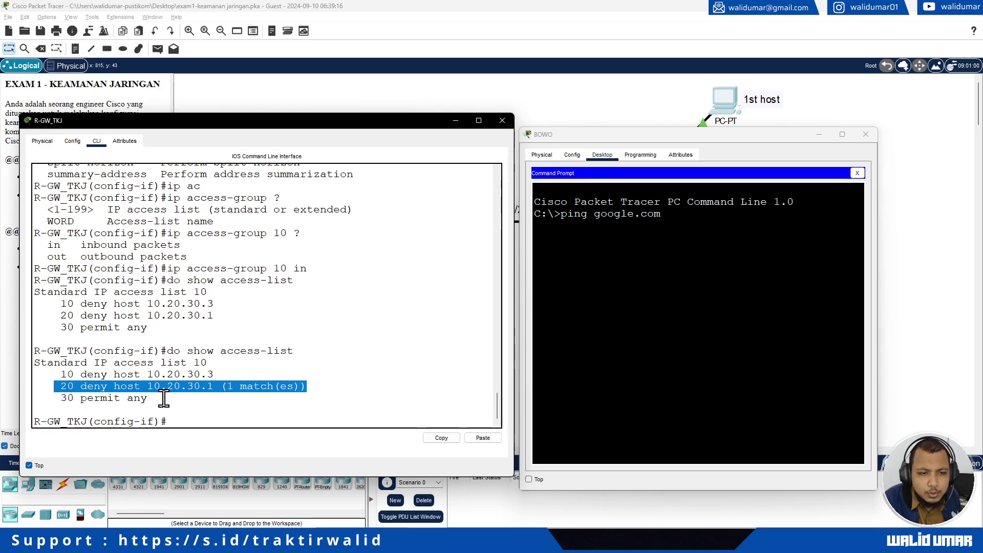
click(343, 368)
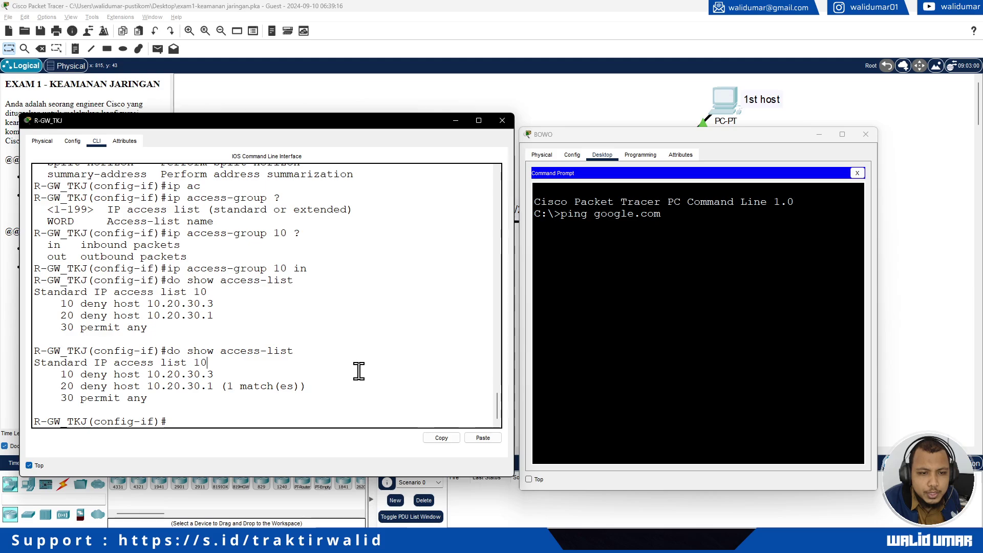
drag(223, 386, 355, 384)
click(357, 384)
key(Up)
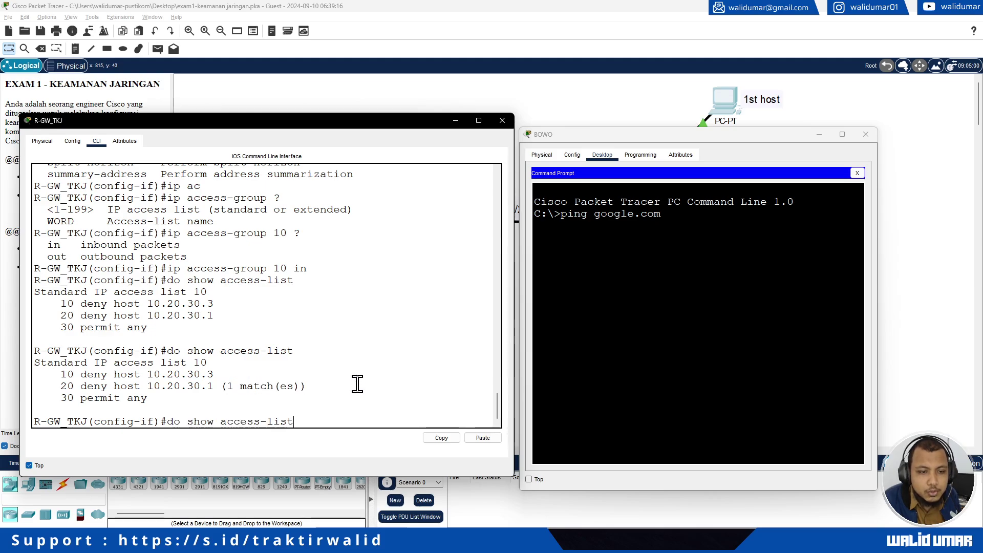
key(Return)
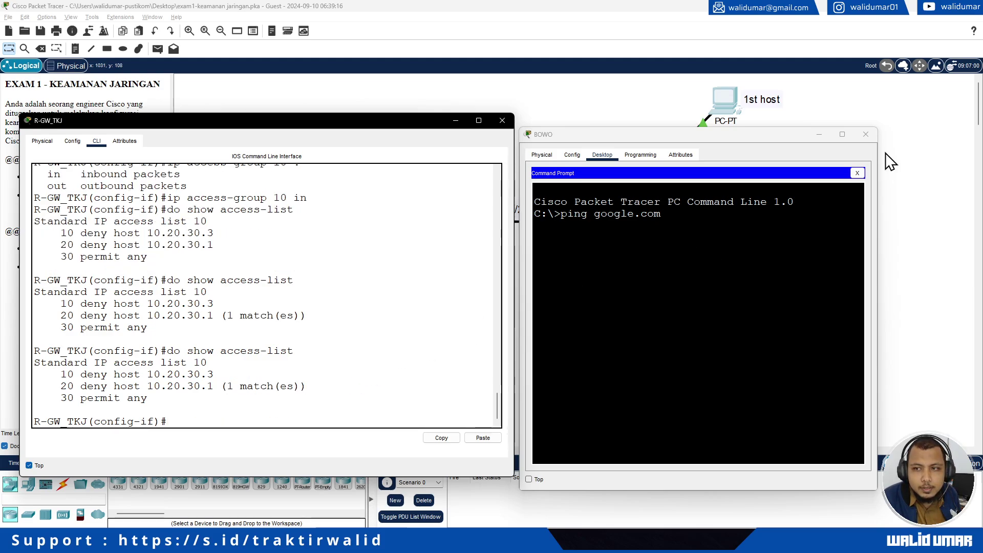
Close PC BOWO's window and, from PC SURYA's command prompt, ping google.com and the server at 172.16.10.2
click(871, 133)
click(746, 187)
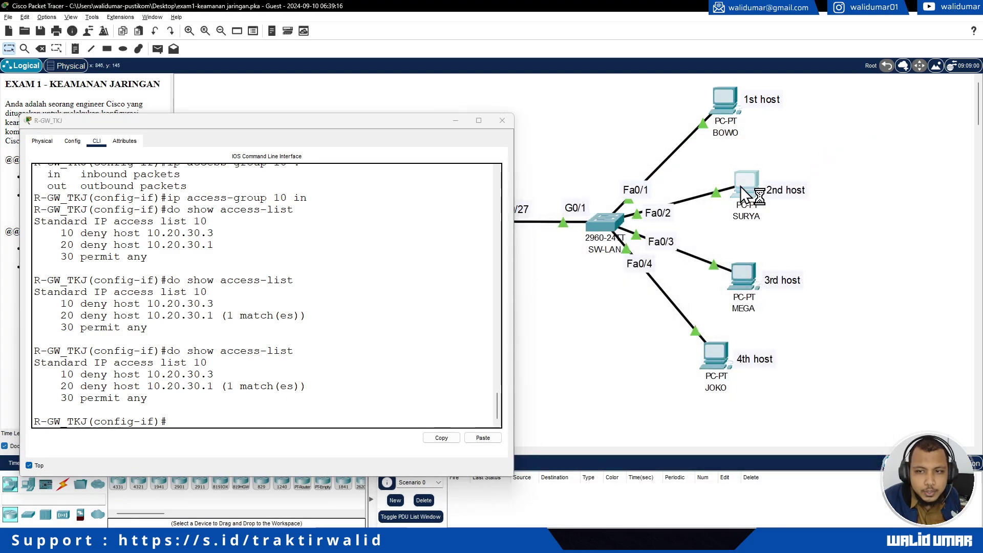
drag(559, 118, 762, 121)
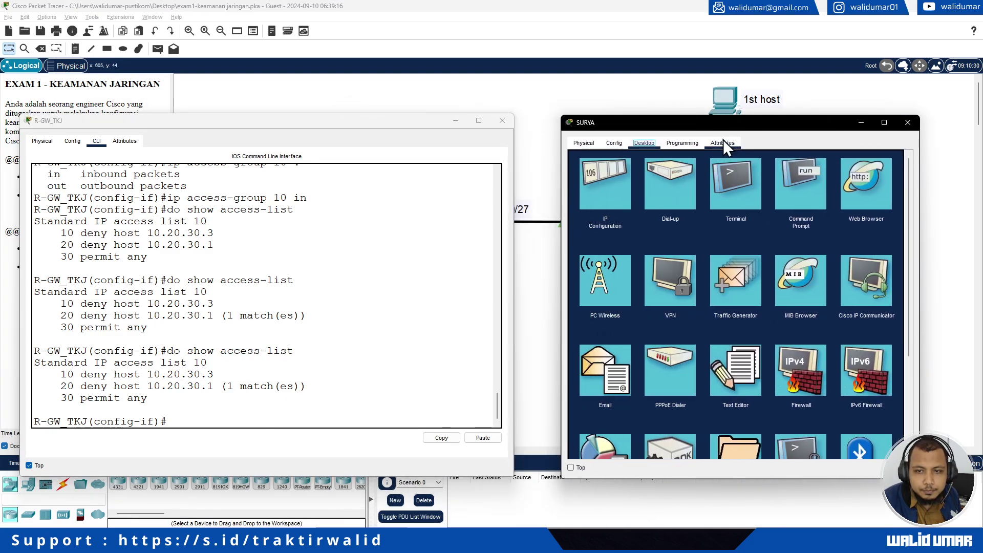
click(804, 183)
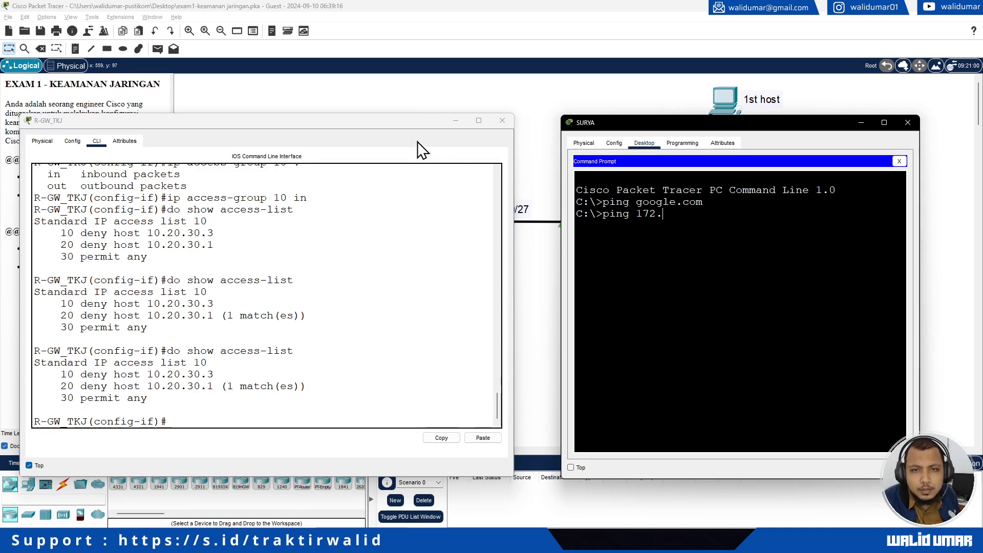
mouse_move(411, 124)
mouse_down()
mouse_move(405, 316)
mouse_move(423, 191)
mouse_move(414, 281)
mouse_move(406, 139)
mouse_up()
click(759, 264)
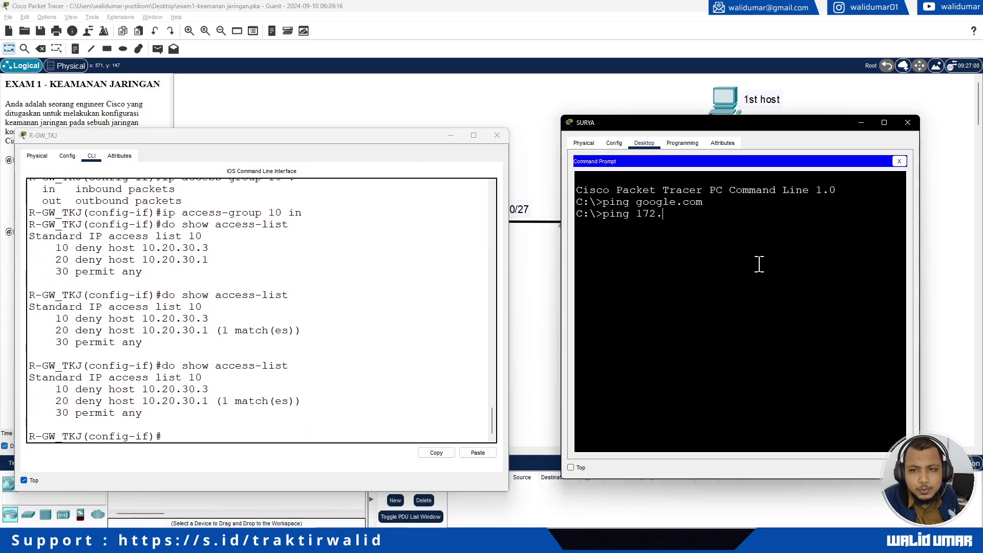
text(16.10.2)
key(Return)
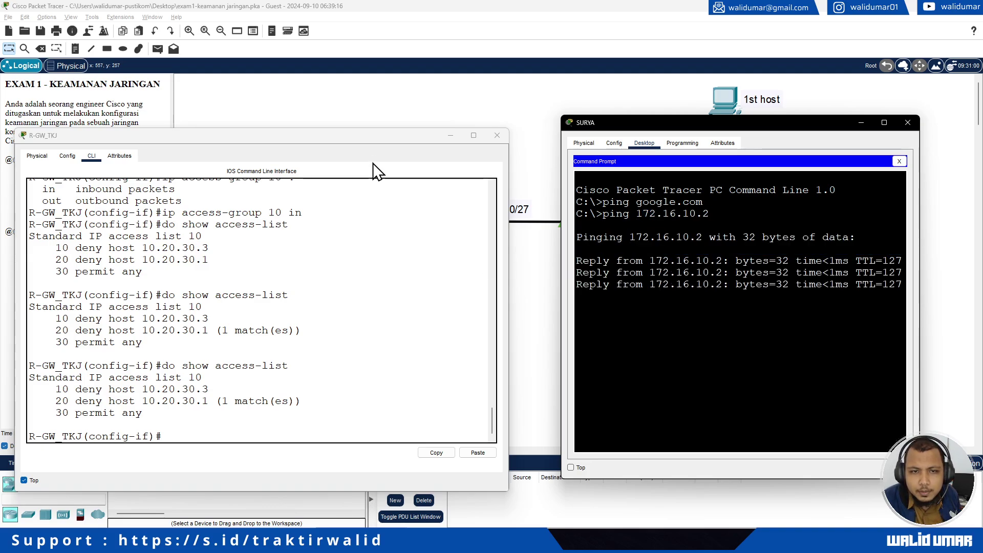
Redisplay the router's access lists and compare the permit any rule's match counter with PC SURYA's ping replies
drag(371, 138, 374, 117)
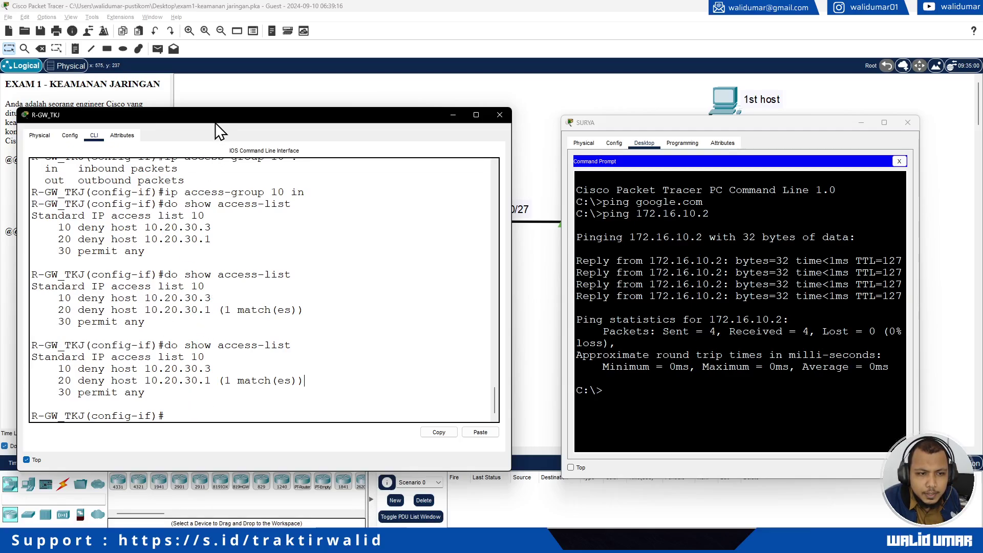
key(Up)
key(Return)
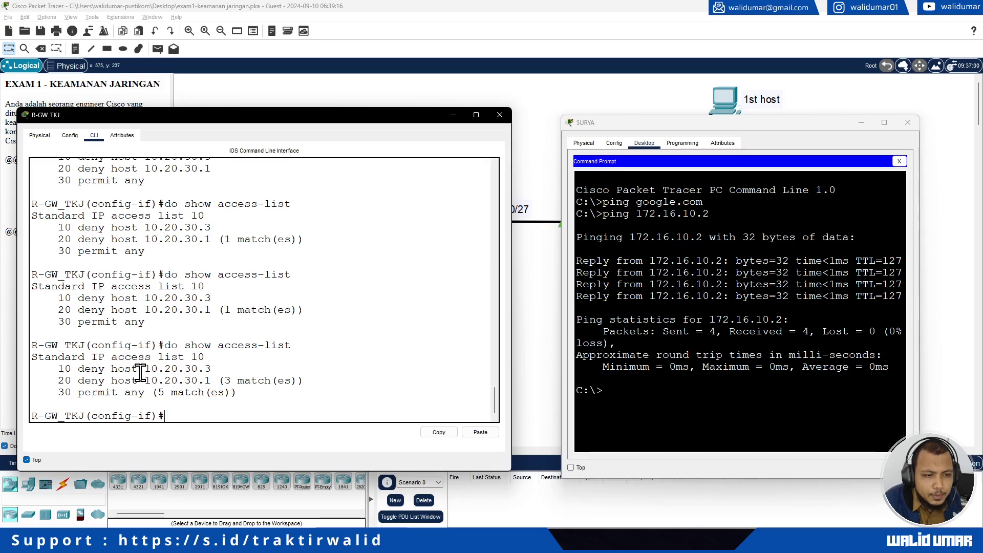
drag(61, 392, 240, 392)
click(252, 401)
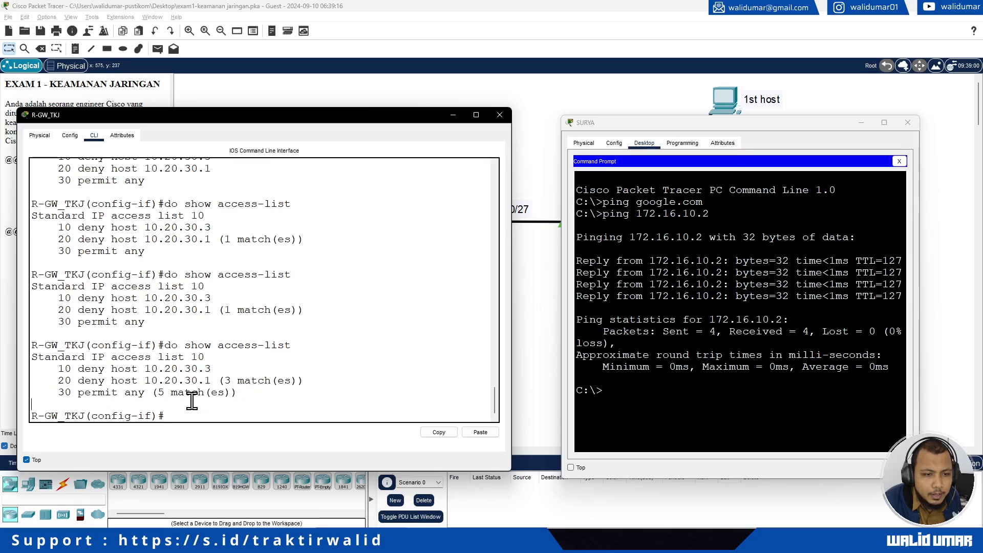
drag(153, 392, 236, 393)
click(236, 394)
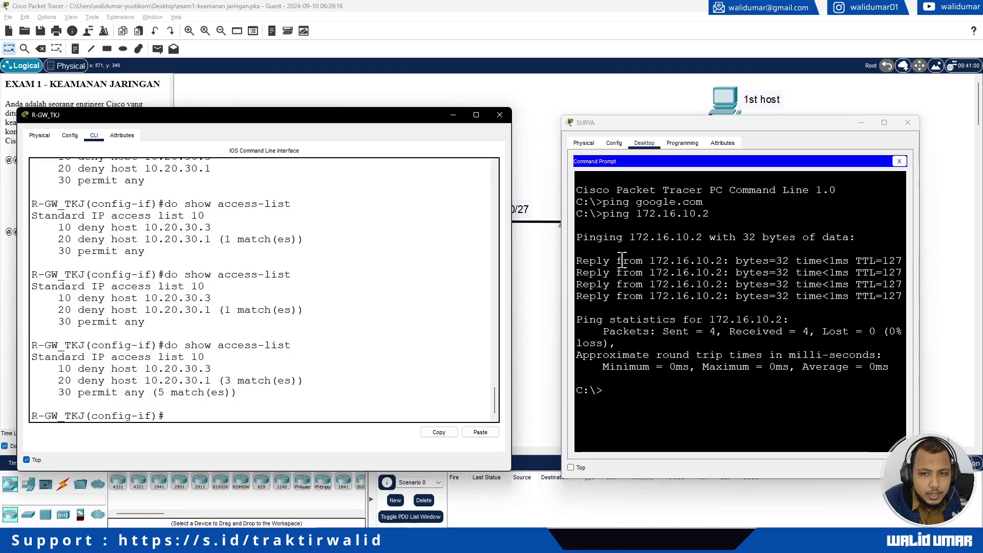
click(621, 283)
drag(625, 254, 627, 298)
click(627, 294)
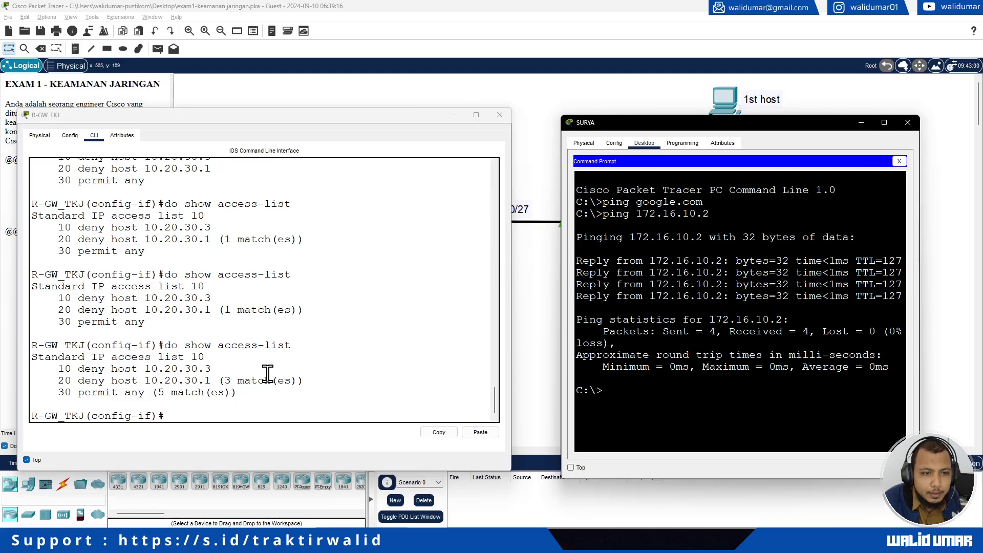
drag(199, 392, 220, 392)
Repeat the ping to google.com from PC SURYA
click(660, 372)
key(Up)
key(Up)
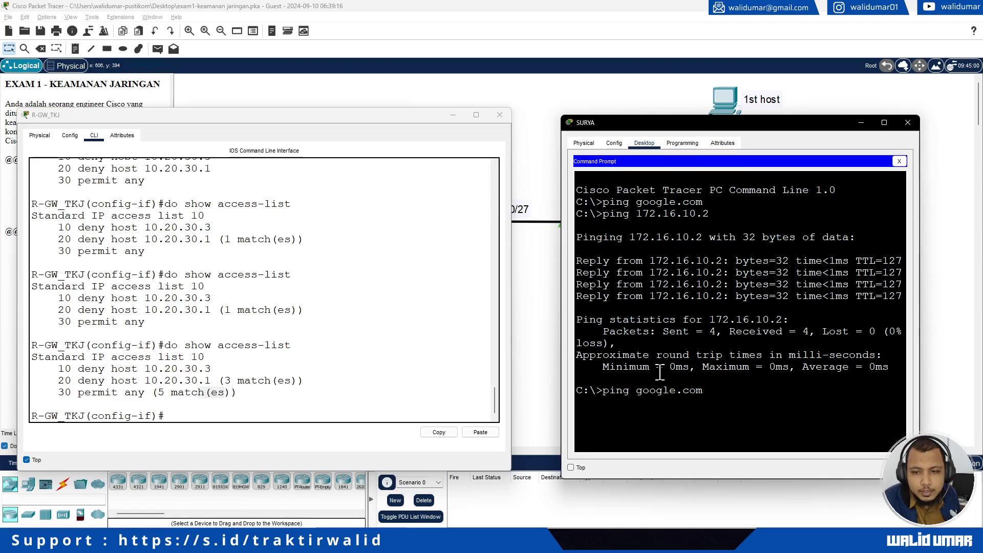
key(Return)
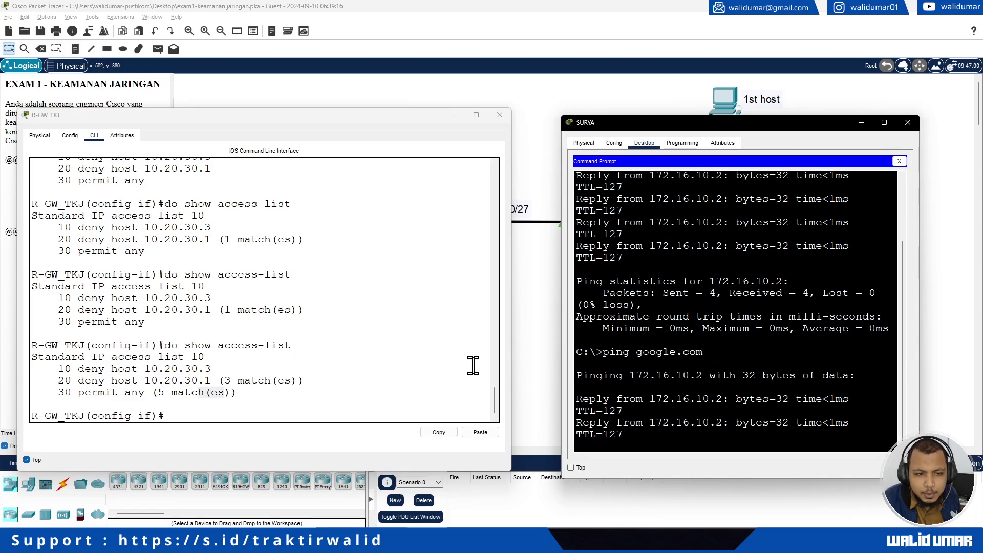
Redisplay the router's access lists and check the match counter on the permit any rule
click(405, 376)
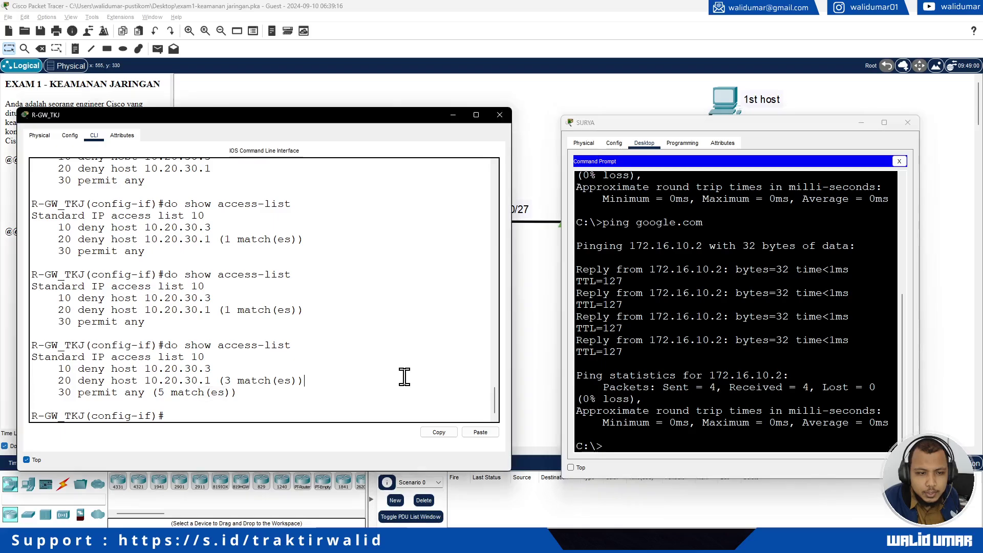
key(Up)
key(Return)
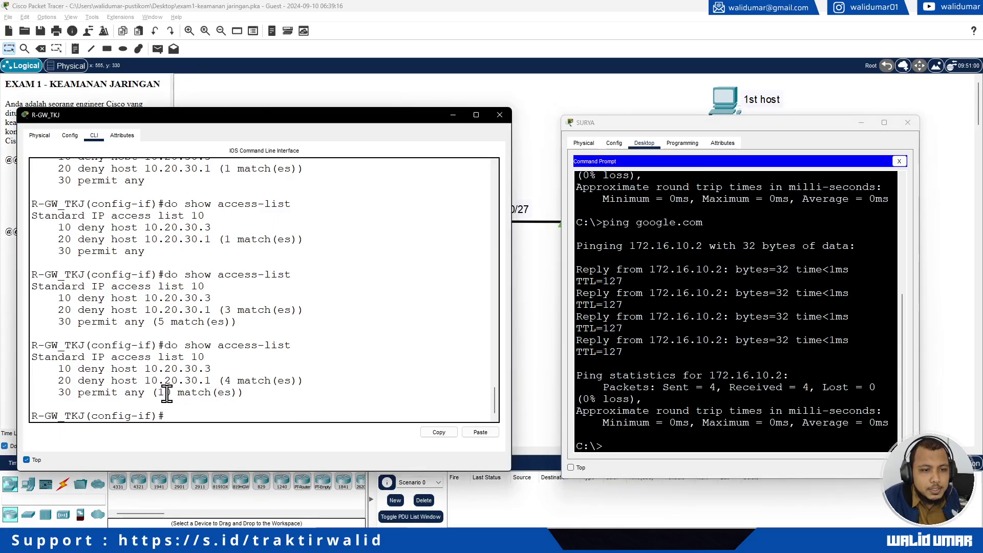
drag(165, 394, 280, 398)
click(279, 398)
drag(154, 394, 265, 398)
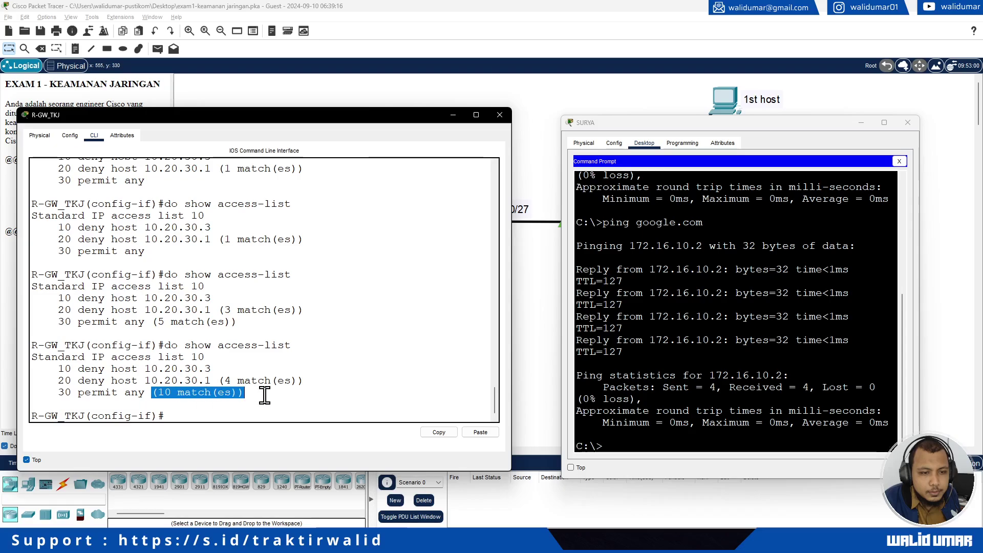
click(266, 397)
Close PC SURYA's window and ping google.com from PC MEGA's command prompt
click(906, 124)
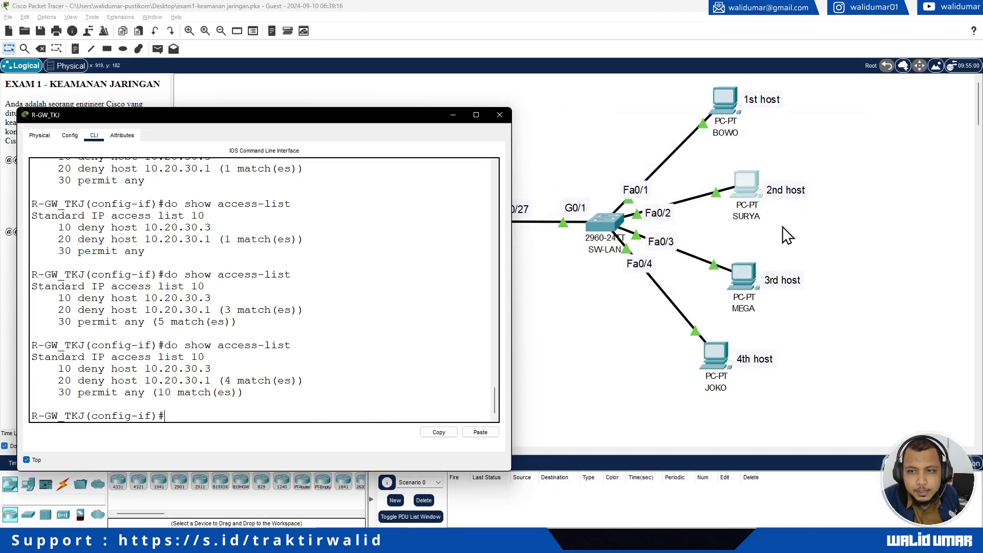
click(736, 278)
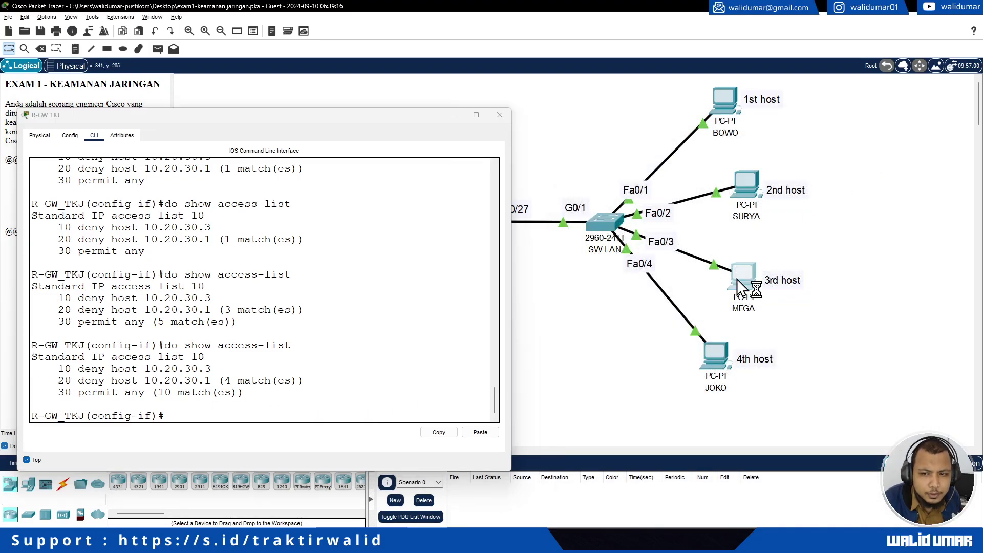
drag(603, 117, 815, 115)
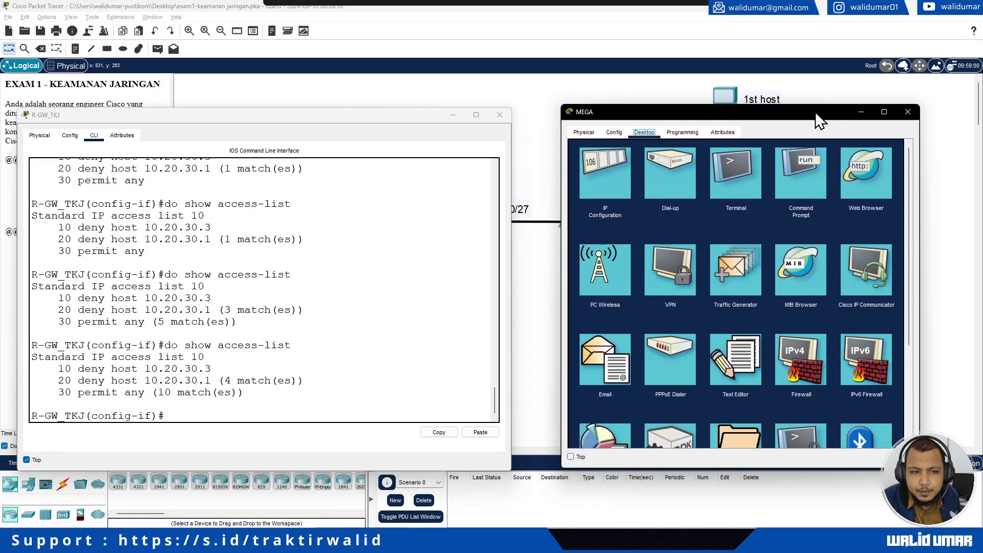
click(801, 172)
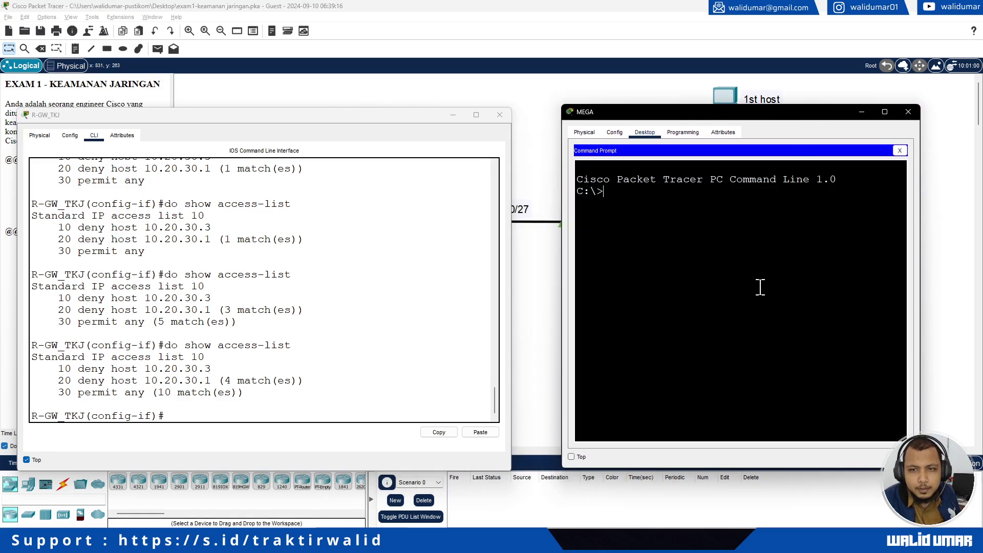
text(ping google.com)
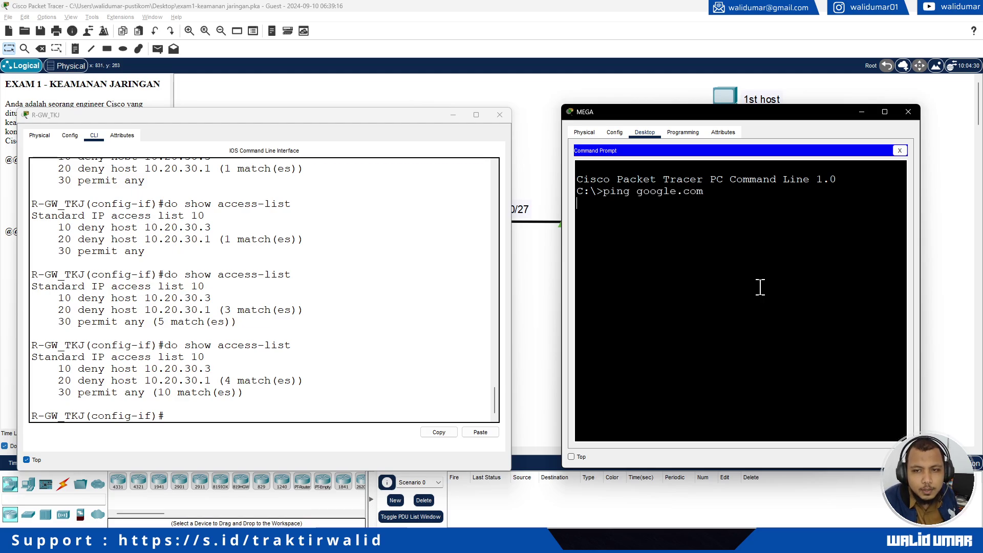
Redisplay the router's access lists and check the match counter on the rule denying host 10.20.30.3
click(285, 373)
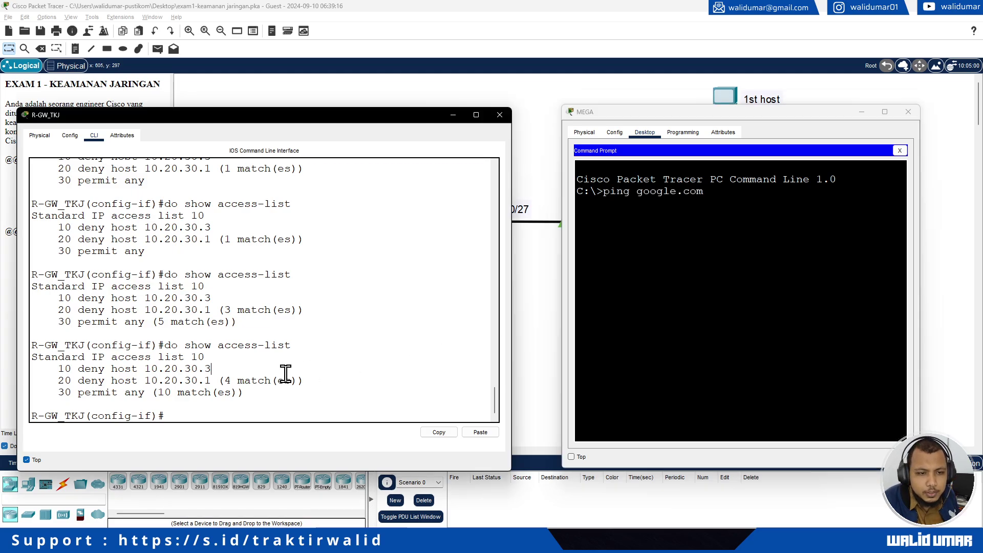
key(Up)
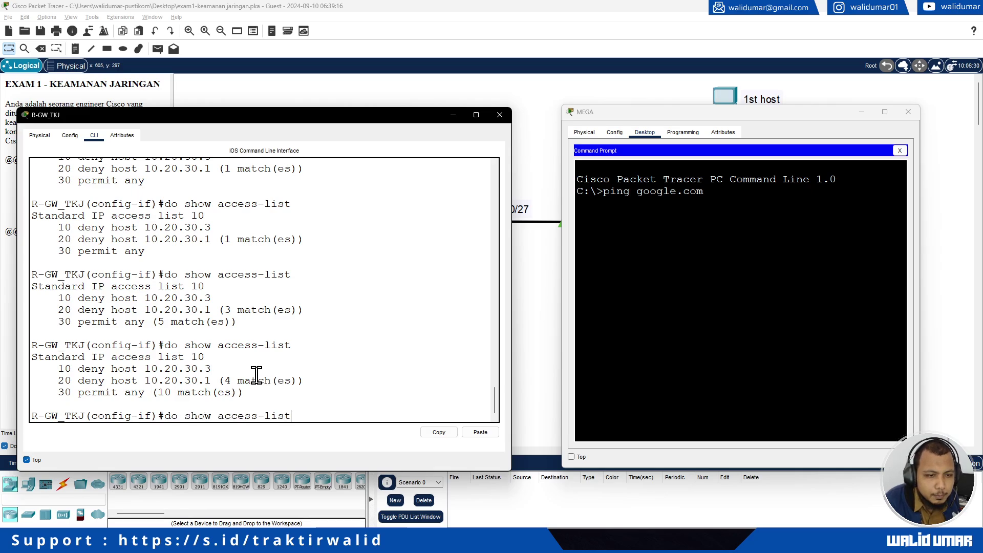
triple_click(203, 372)
click(336, 378)
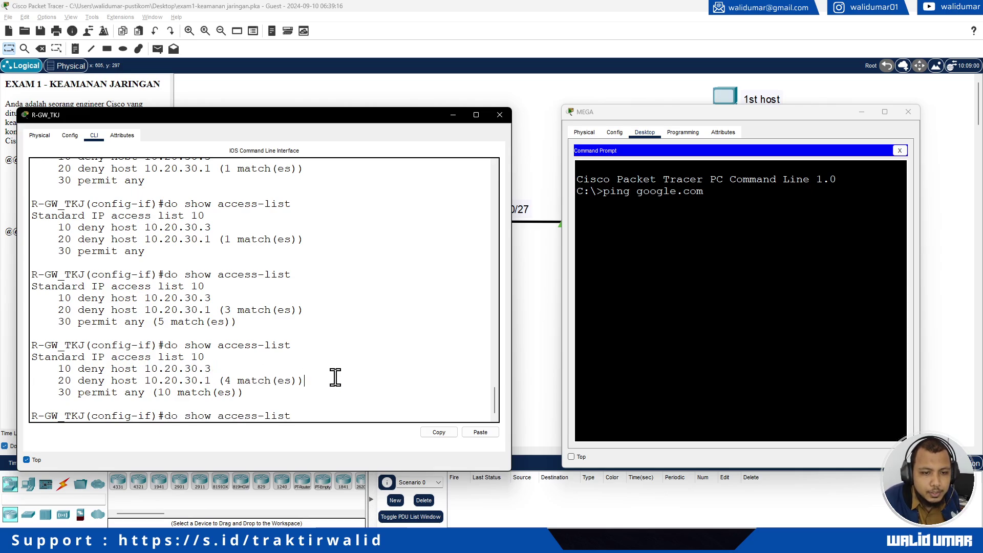
key(Return)
key(Up)
key(Return)
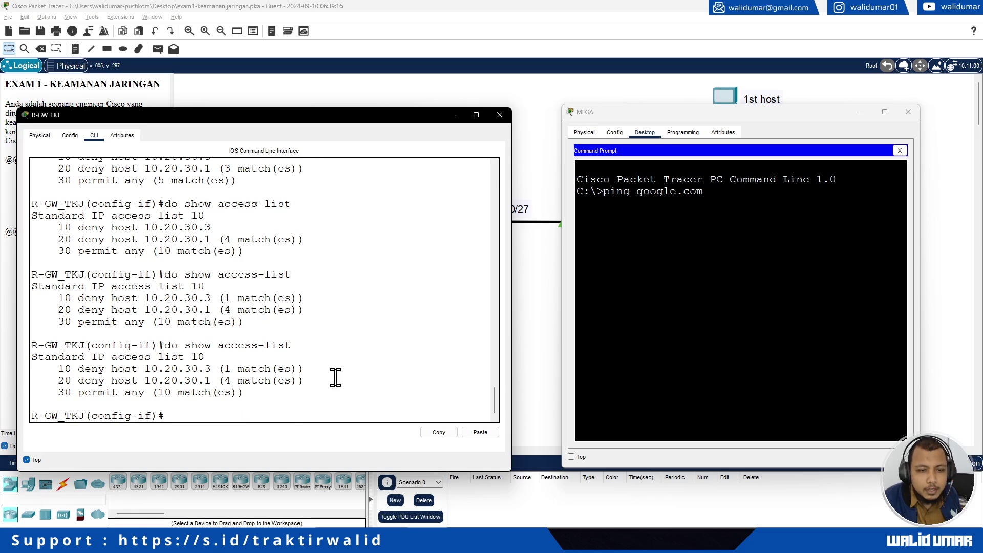
triple_click(249, 370)
From PC MEGA's command prompt, ping the router at 172.16.10.1 and the server at 172.16.10.2
click(794, 262)
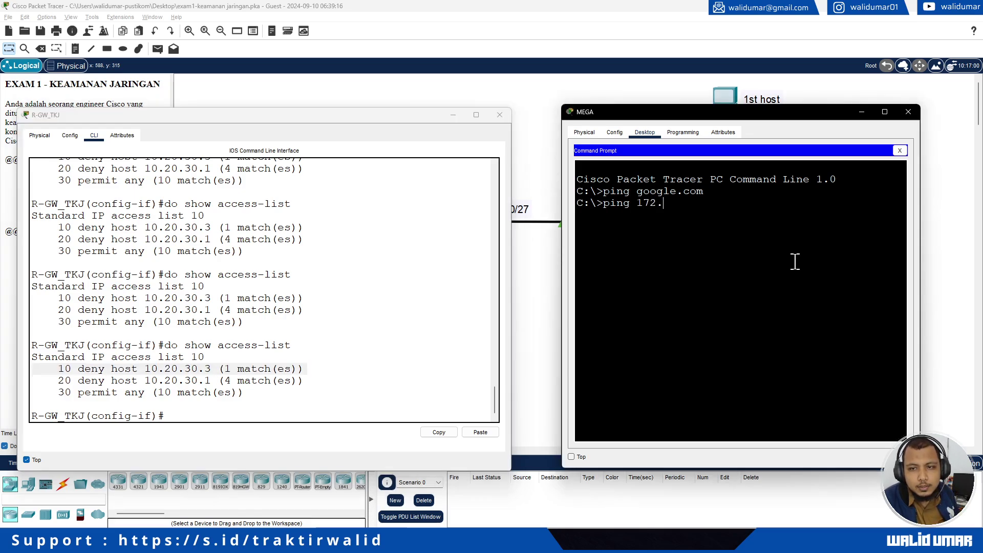
drag(393, 117, 393, 196)
click(658, 278)
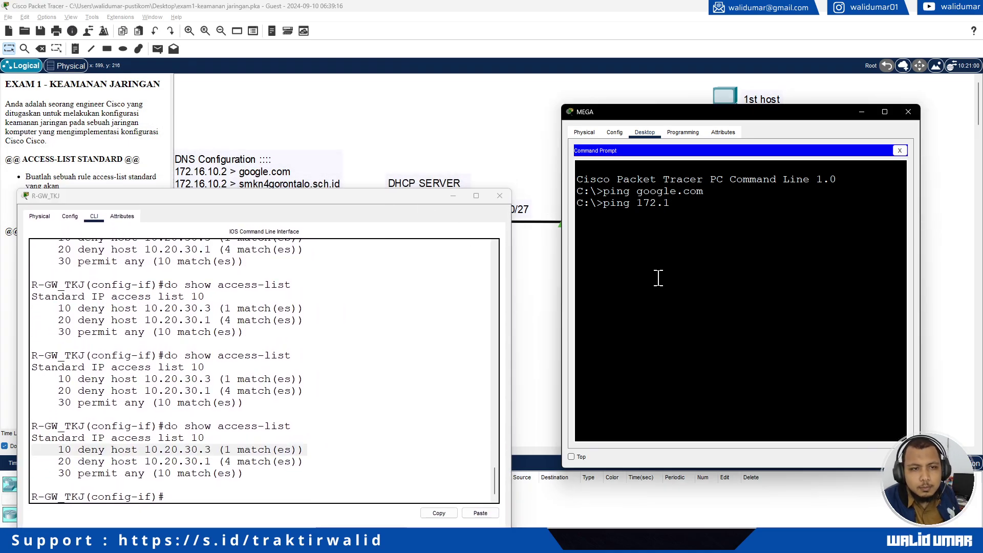
text(16.10.1)
key(Return)
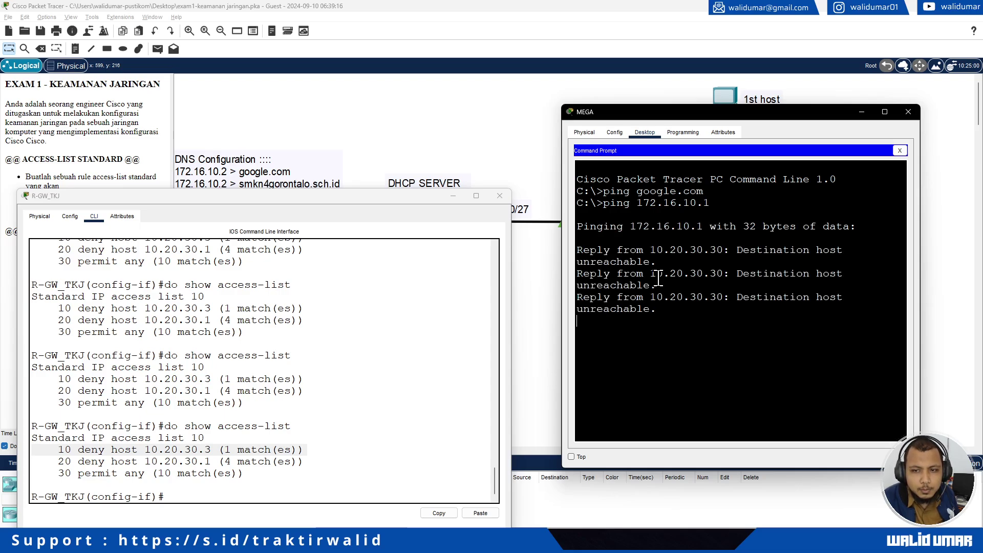
key(Up)
key(BackSpace)
text(2)
key(Return)
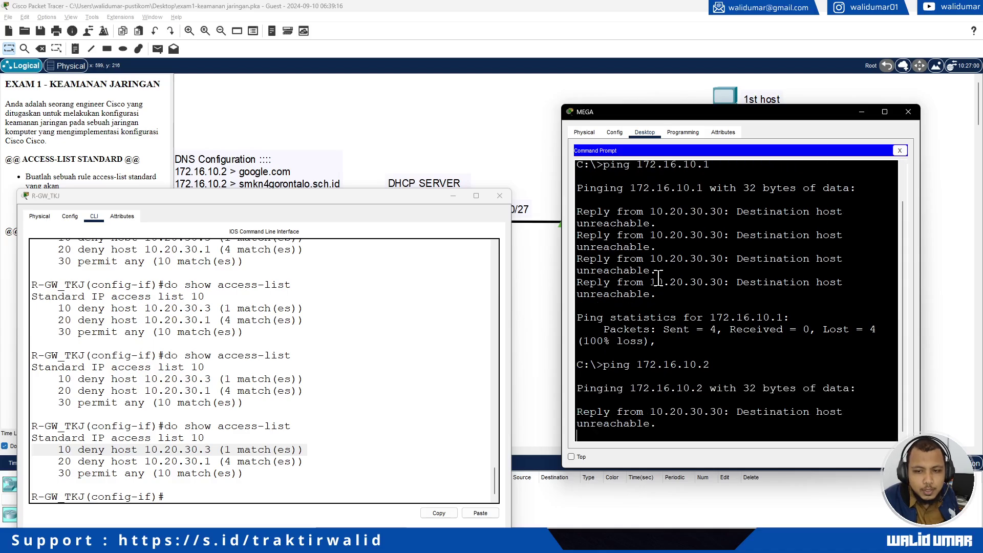
Redisplay the router's access lists and recheck the match counter for host 10.20.30.3 against PC MEGA's pings
click(251, 499)
key(Up)
key(Return)
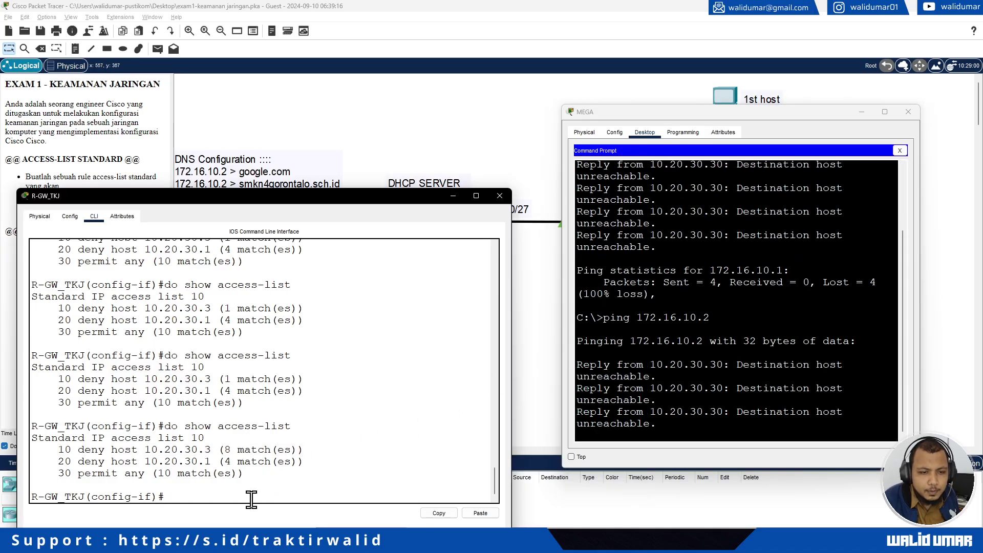
drag(154, 451, 339, 449)
click(313, 479)
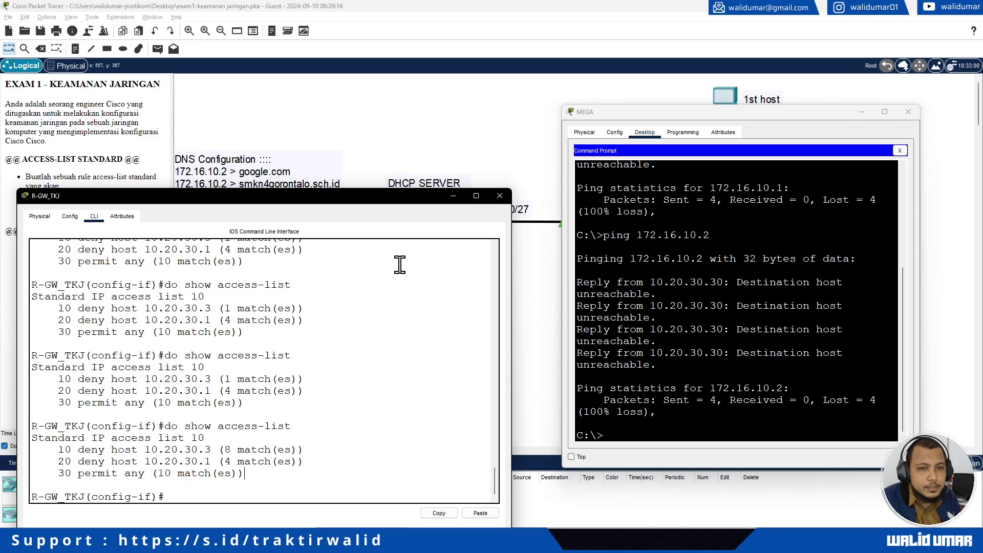
Close PC MEGA's window and return the router from interface to global configuration mode
click(909, 113)
drag(350, 205, 776, 121)
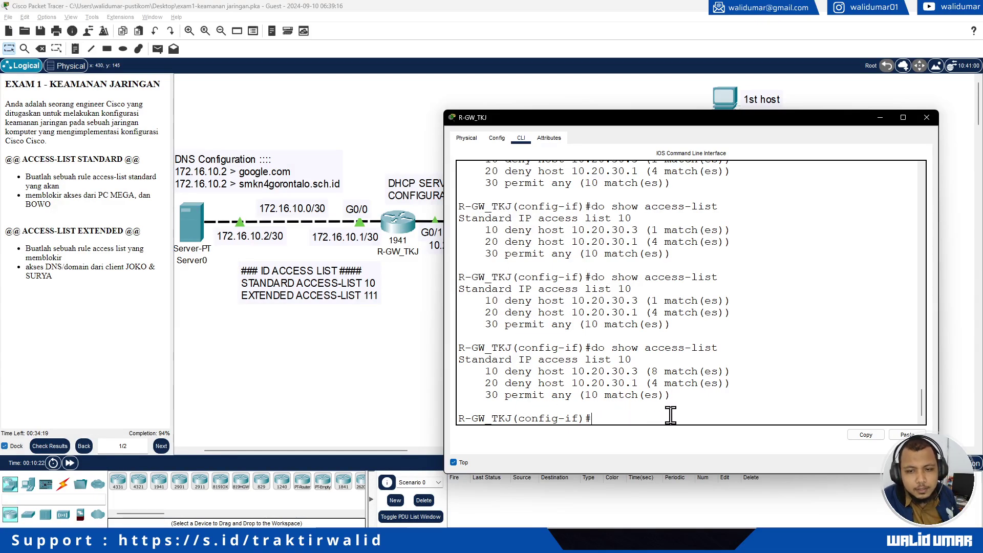
text(t)
key(Return)
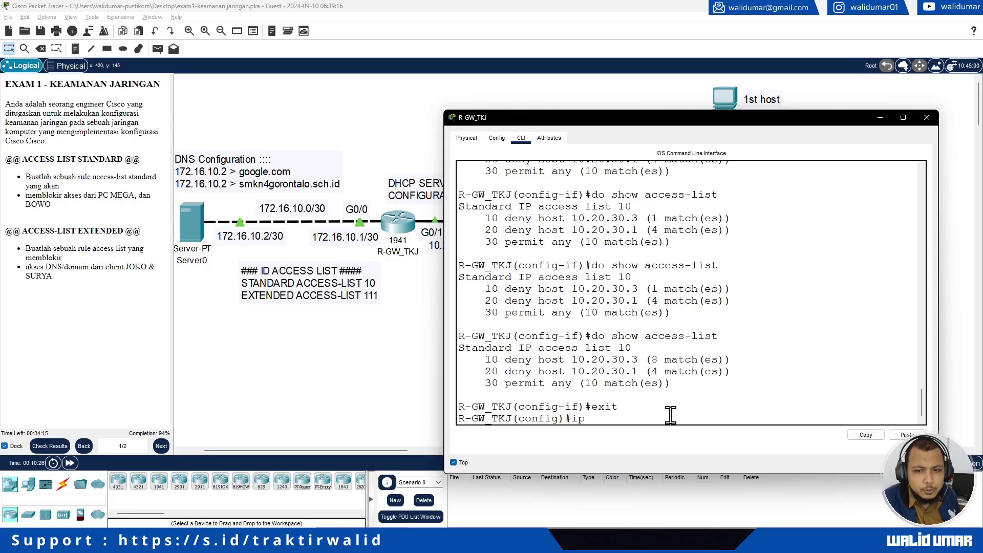
Create extended IP access list 111 on the router, consulting the command help for its type and number options
text(ip ac)
key(Tab)
text(?)
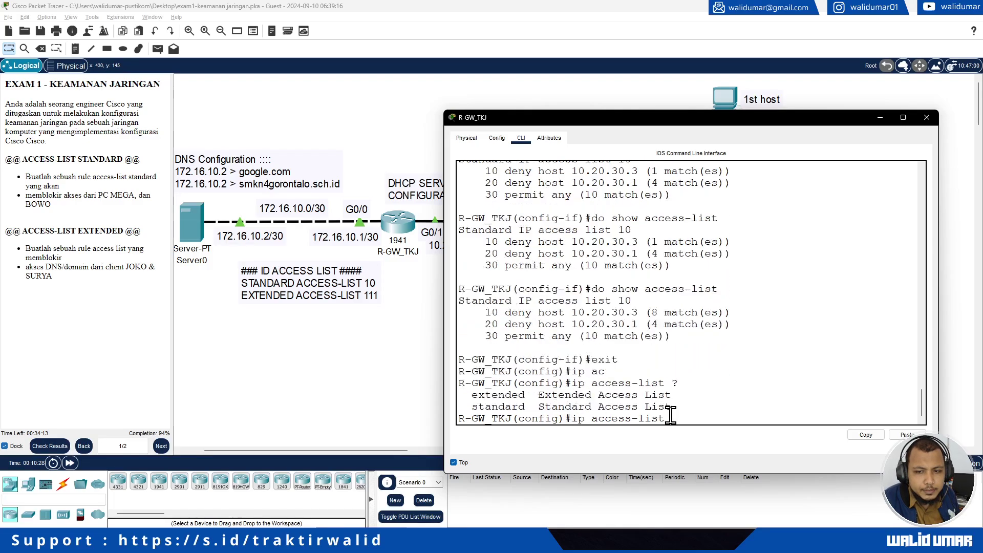
text(ex)
key(Tab)
text(?)
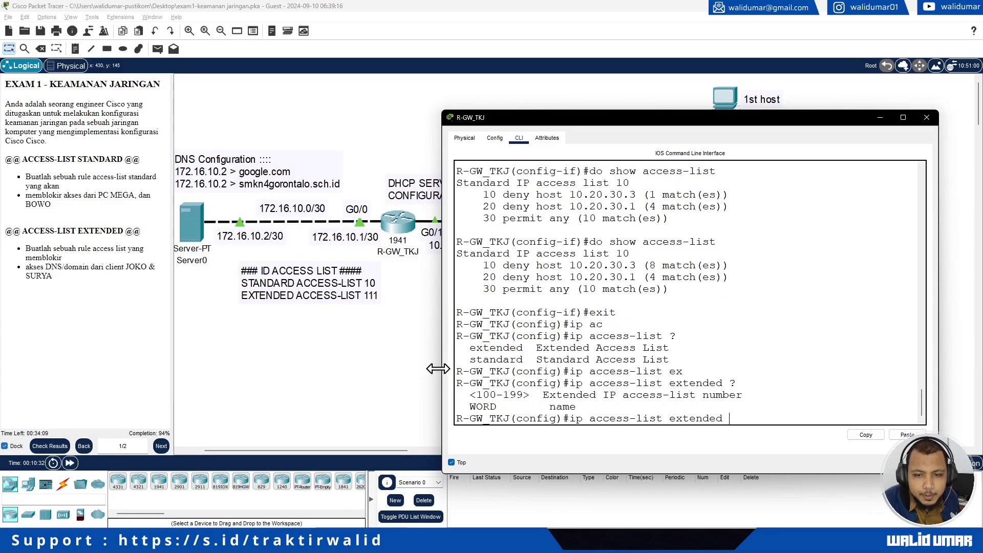
drag(445, 367, 419, 365)
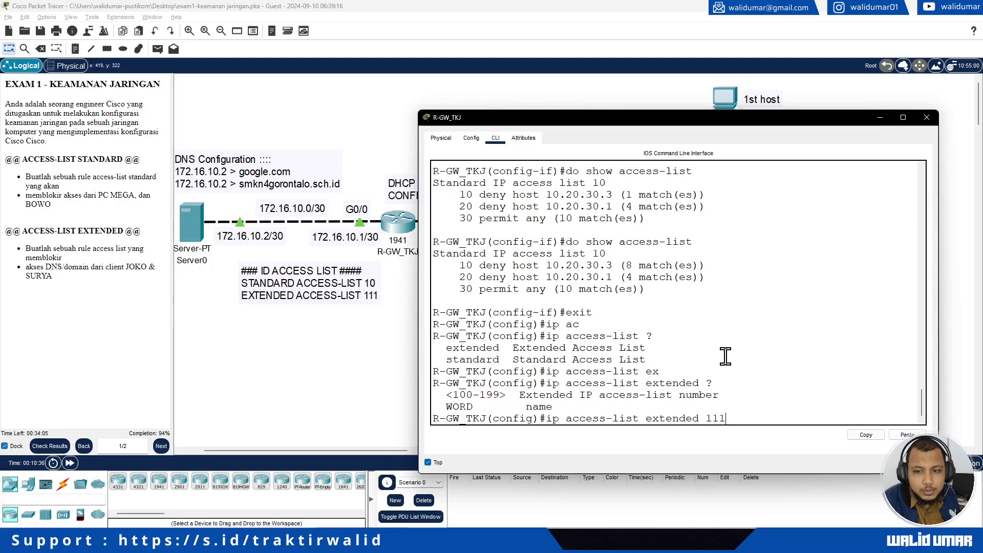
text(?)
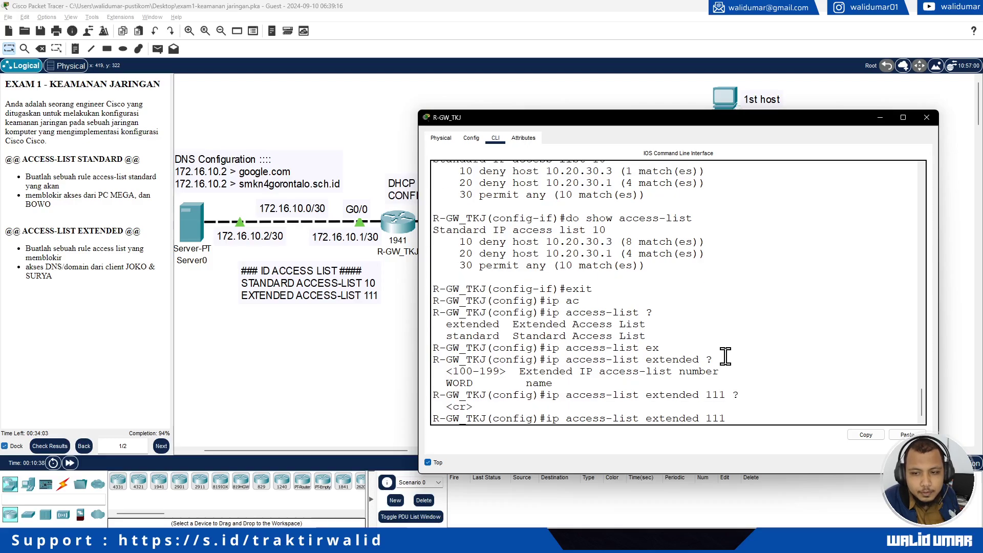
key(Return)
In access list 111, list the available rule commands and protocols and begin a deny rule for UDP
text(?)
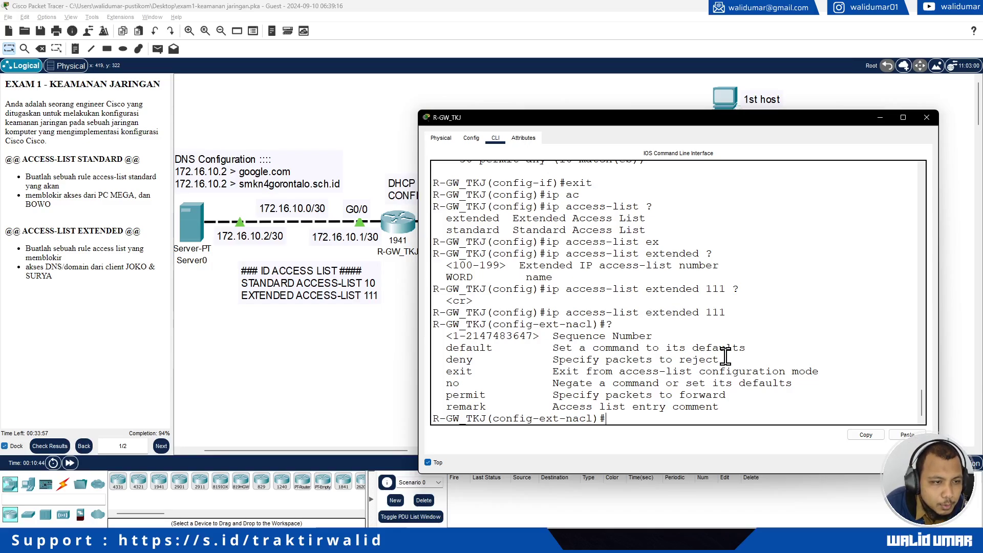
text(den)
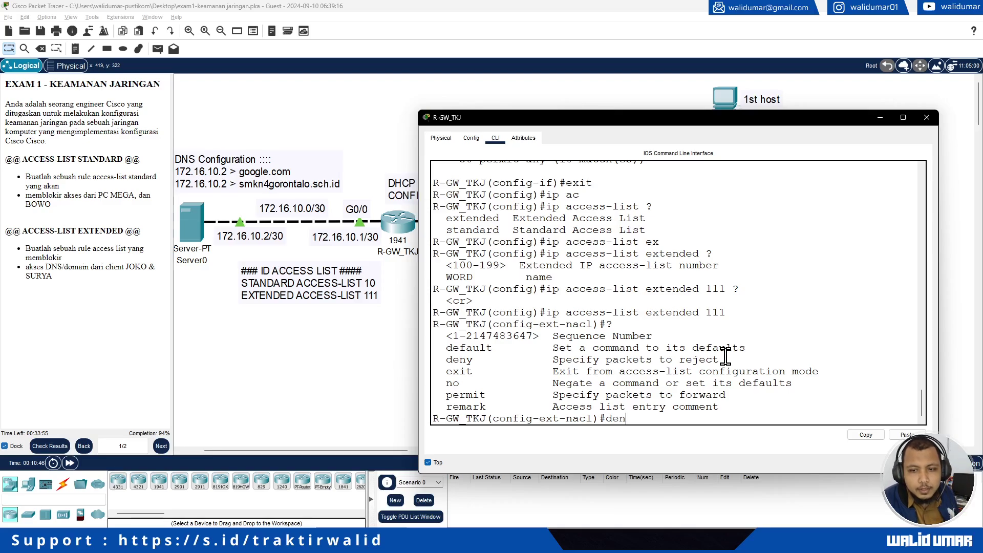
text(y)
key(Tab)
text(?)
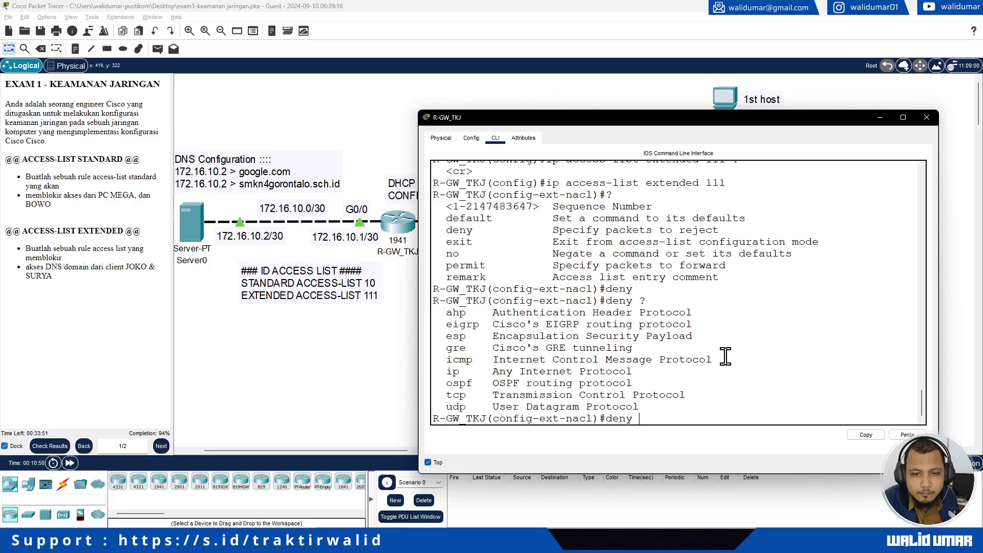
text(ud)
key(Tab)
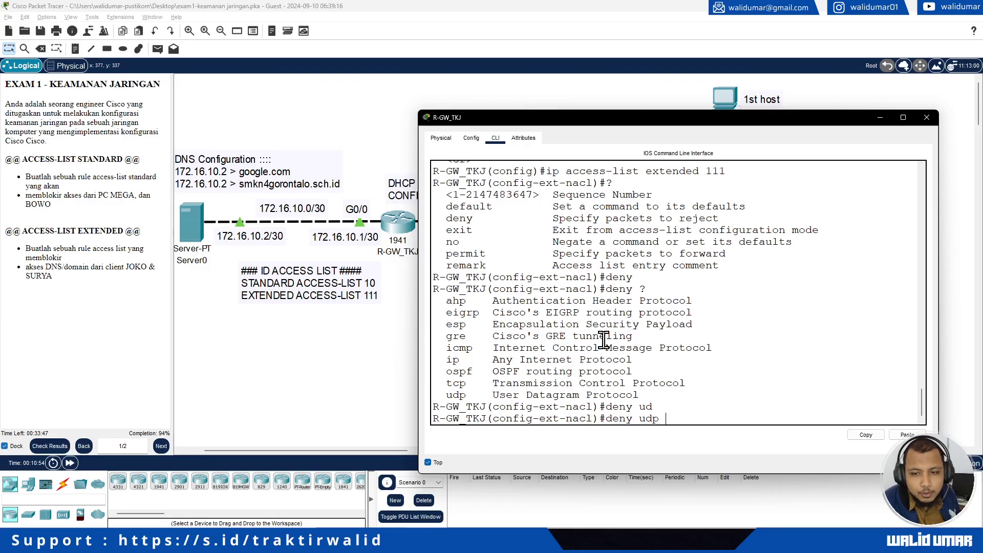
In the UDP deny rule, set the source to host 10.20.30.4 for PC JOKO, consulting the help for address options
text(?)
text(hos)
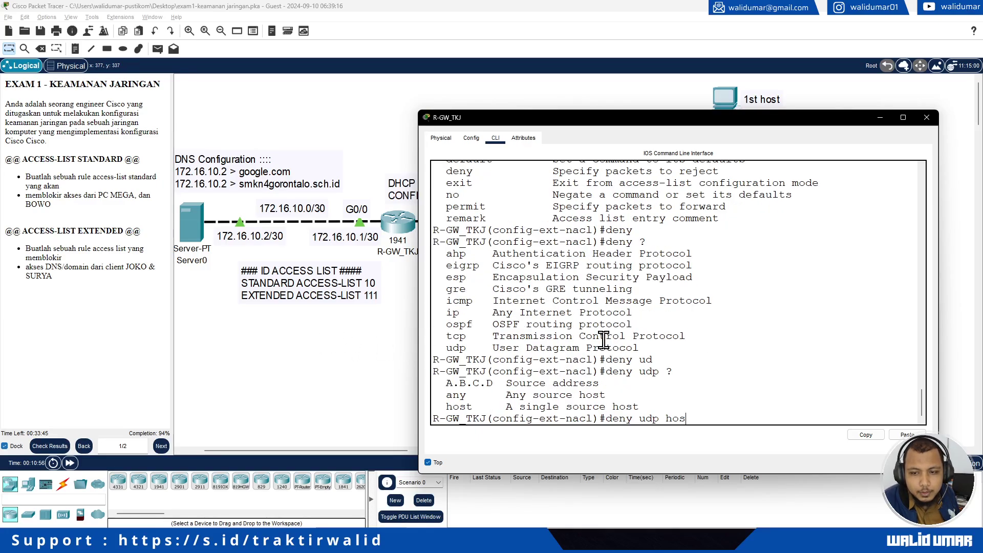
key(Tab)
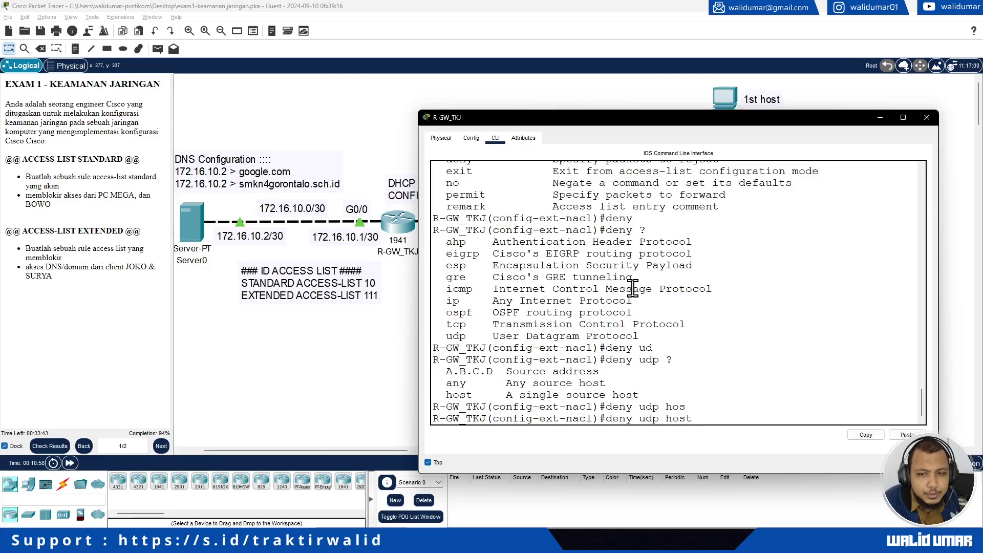
drag(640, 117, 305, 94)
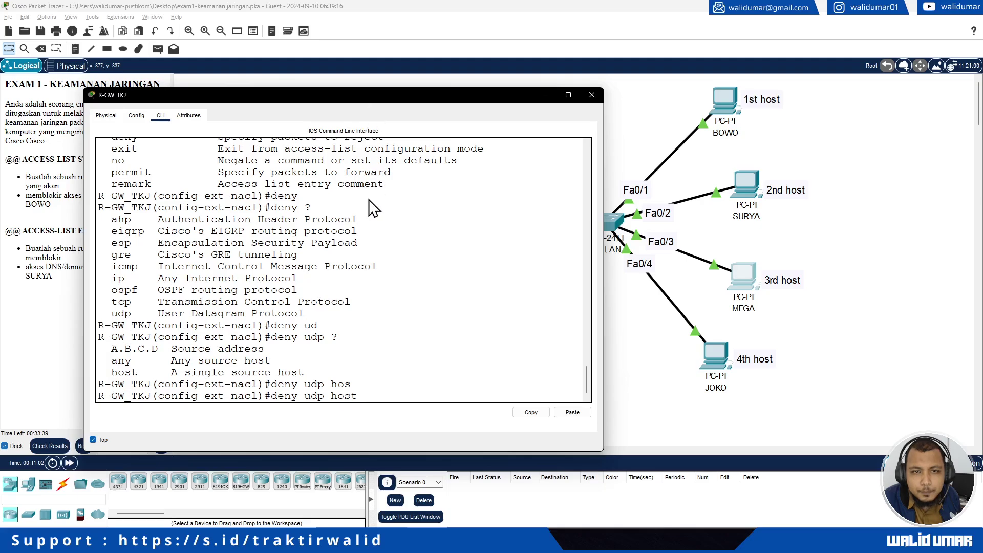
drag(380, 96, 426, 96)
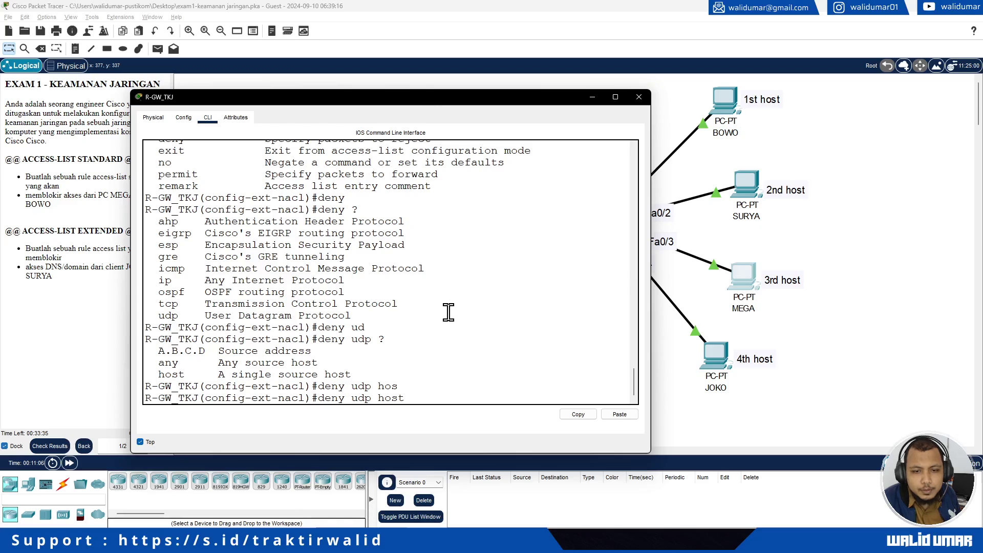
click(438, 390)
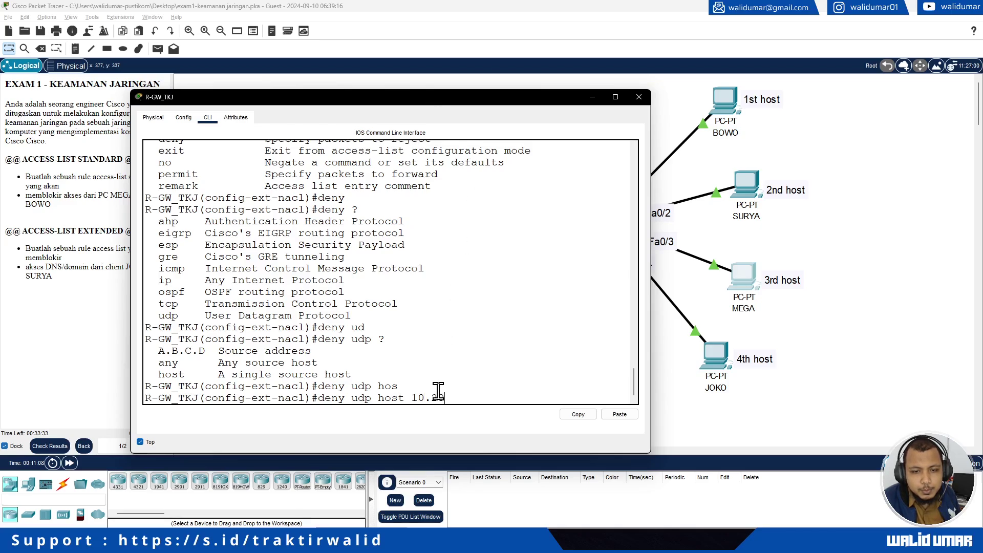
drag(232, 97, 205, 99)
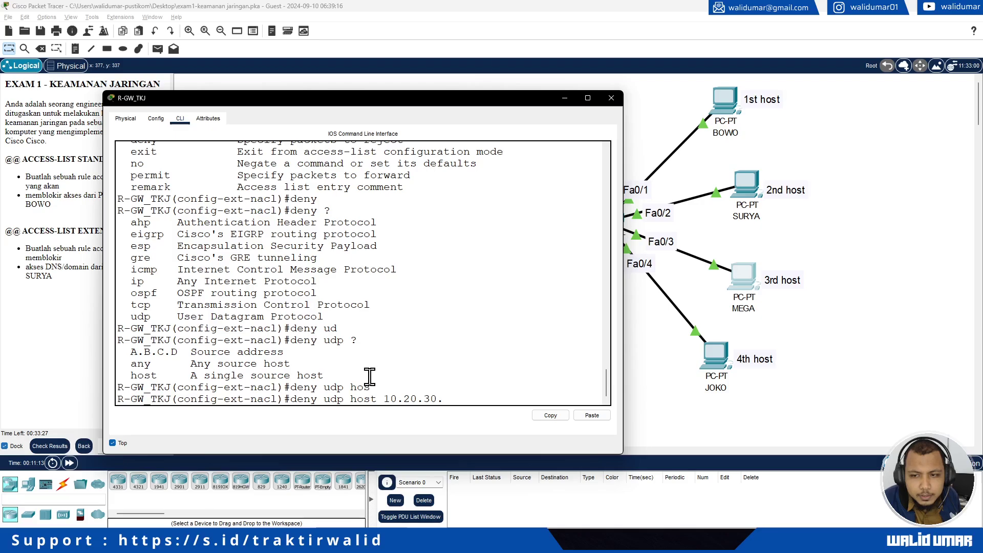
text(4 ?)
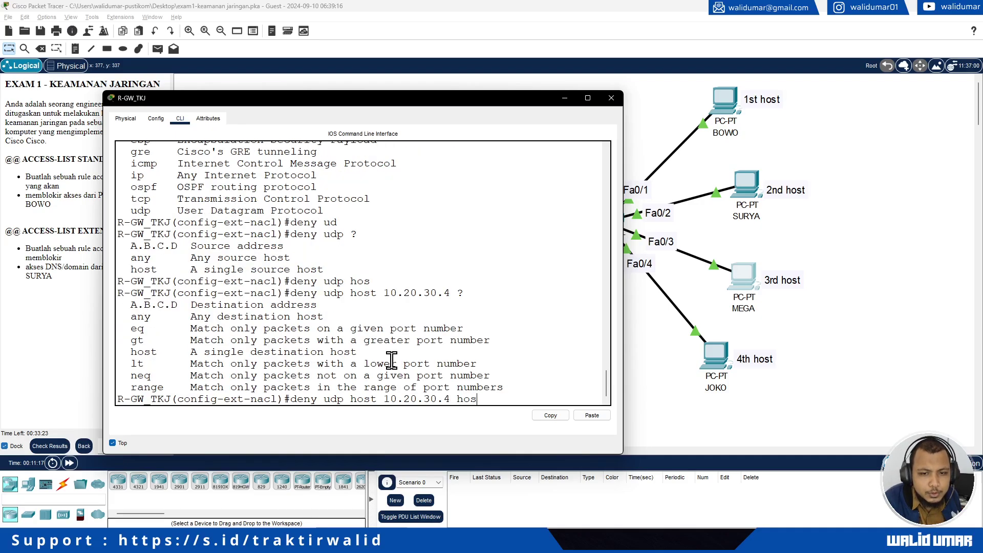
Set the deny rule's destination to DNS server host 172.16.10.2 and list the available port-matching operators
text(hos)
key(Tab)
drag(245, 101, 387, 119)
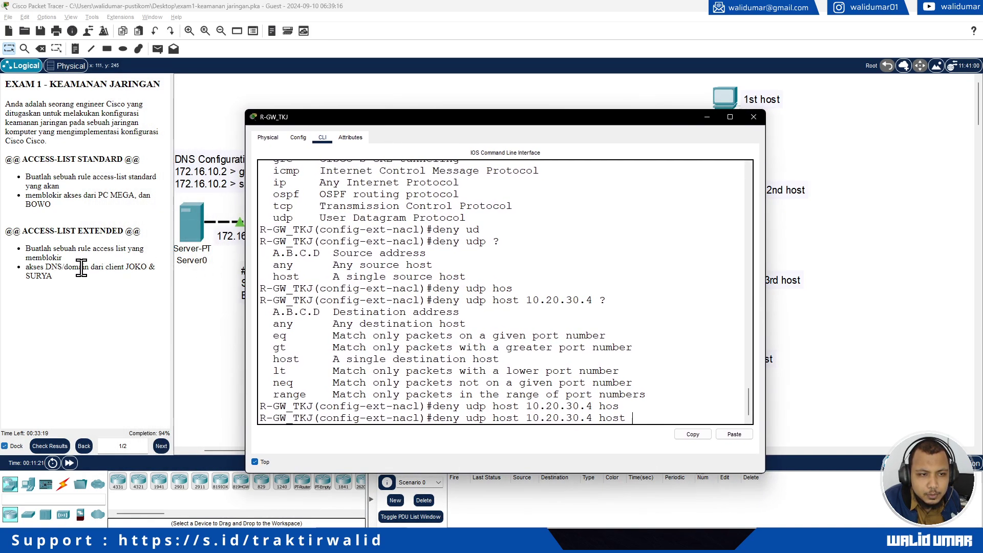
text(172)
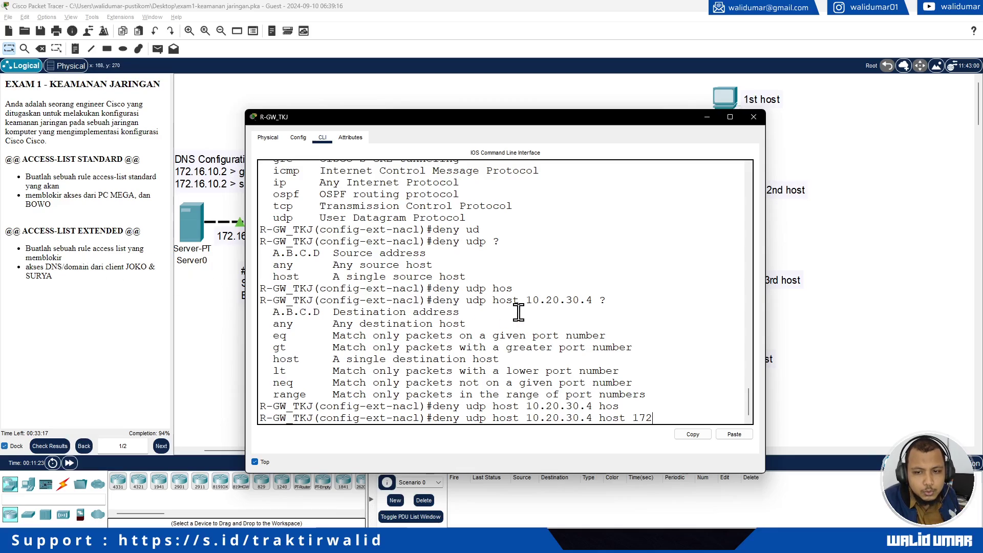
text(.)
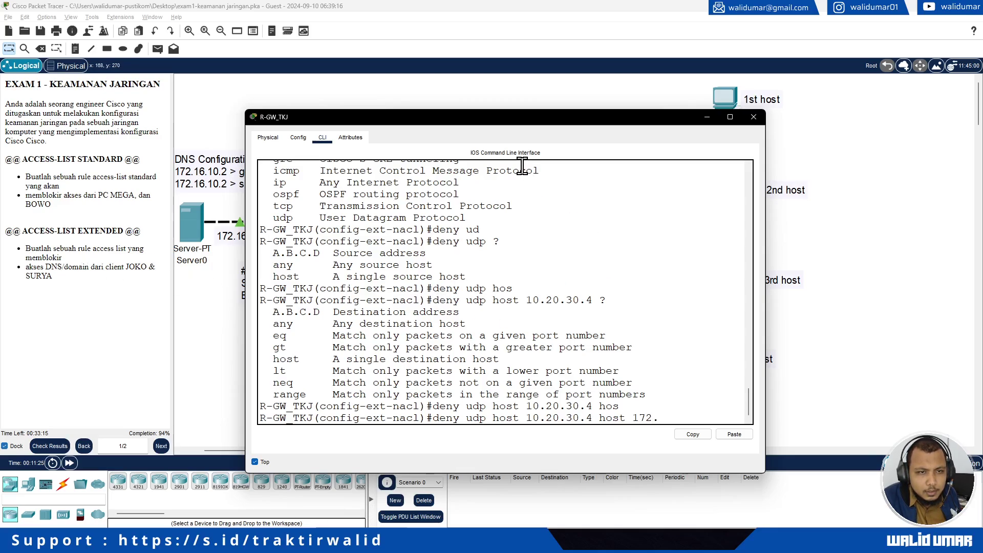
text(16.10.)
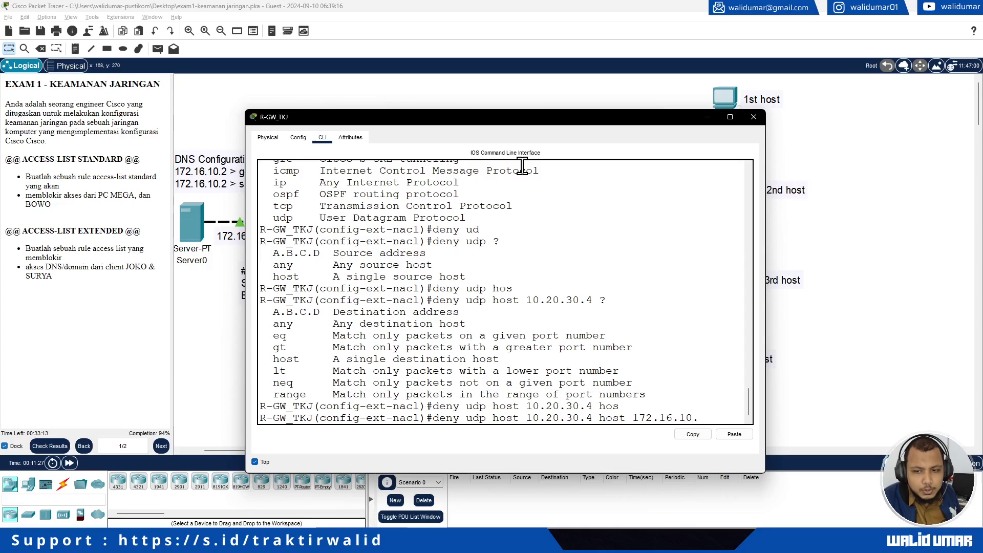
text(2 ?)
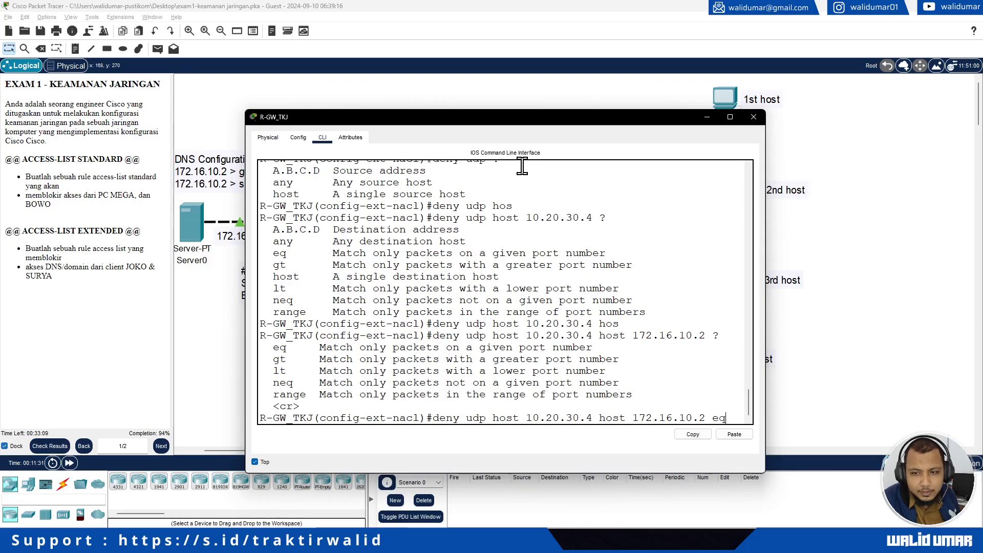
List the port options for the eq operator and complete the host 10.20.30.4 deny rule with eq domain
text(eq ?)
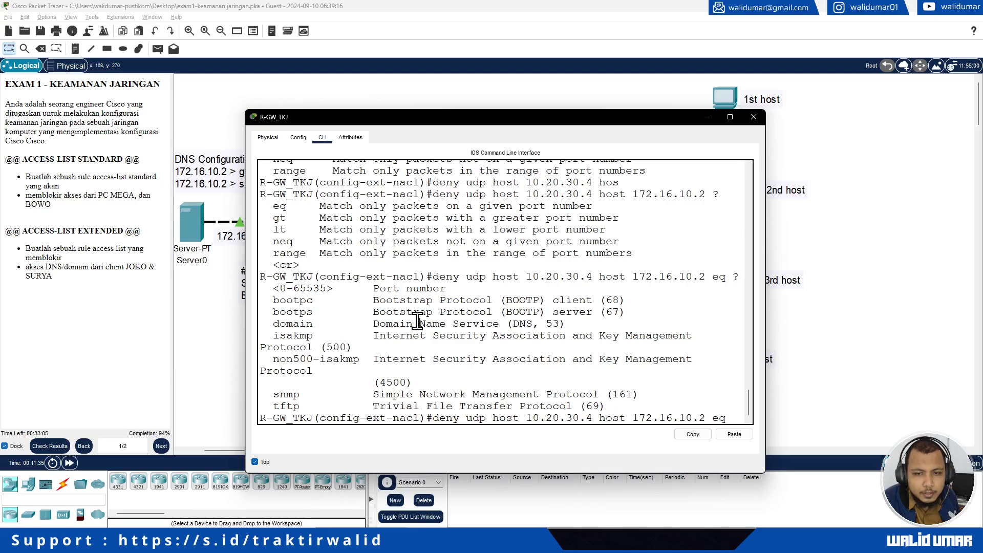
triple_click(523, 324)
click(578, 328)
text(d)
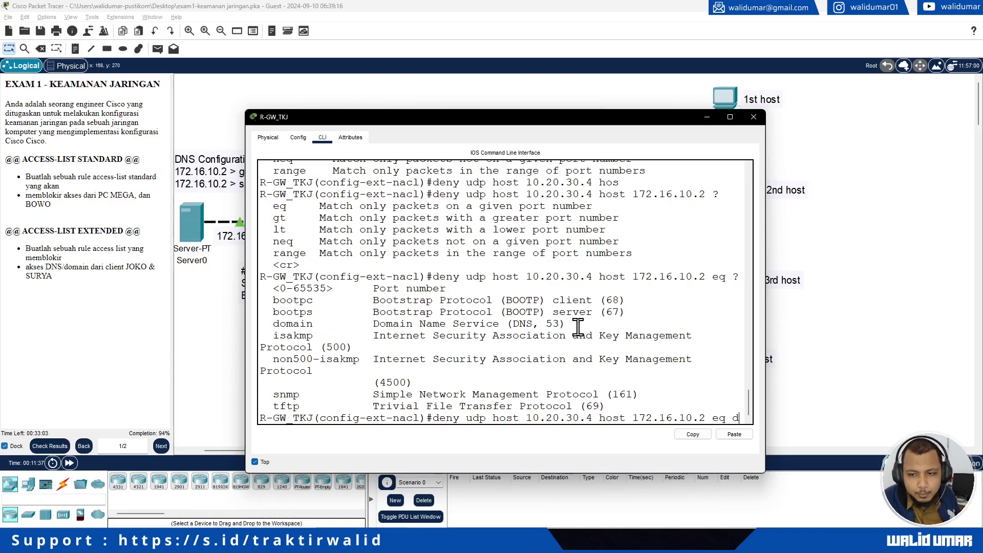
text(omain)
key(Return)
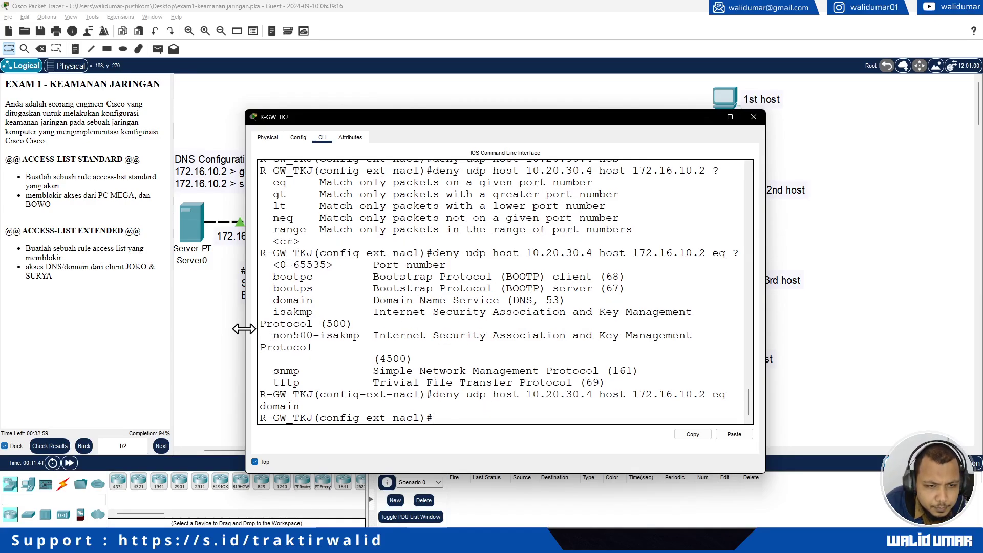
Widen the router window and add a second rule denying UDP from host 10.20.30.2 to host 172.16.10.2 eq domain
drag(244, 327, 150, 328)
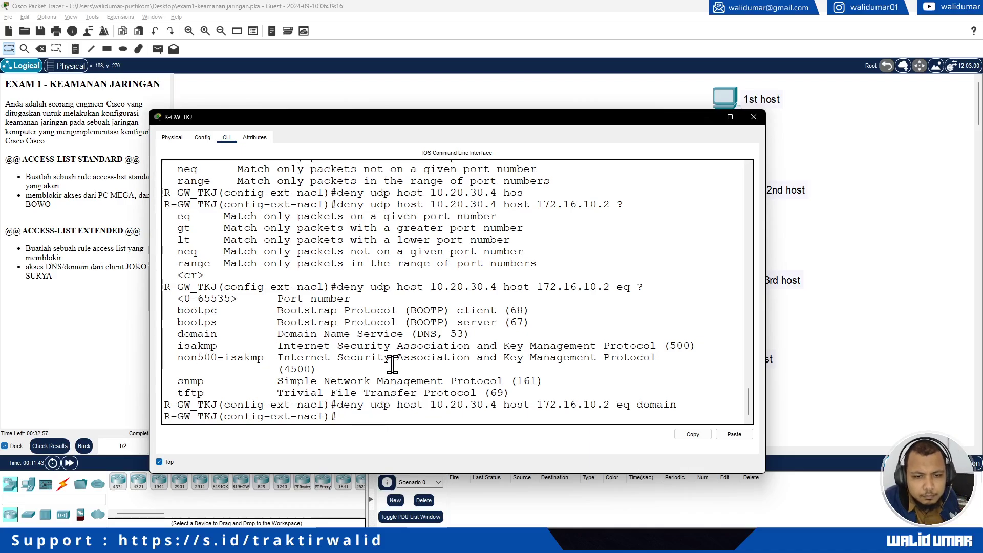
drag(361, 124, 249, 77)
key(Up)
key(Left)
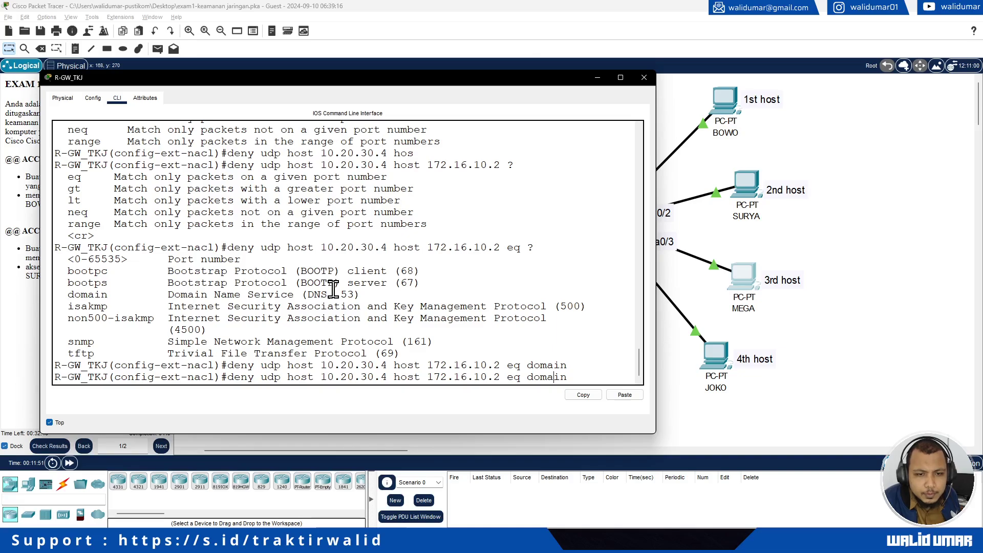
key(Left)
key(Left)
key(Left)
key(Left)
key(Left)
key(Left)
key(Left)
key(Left)
key(Left)
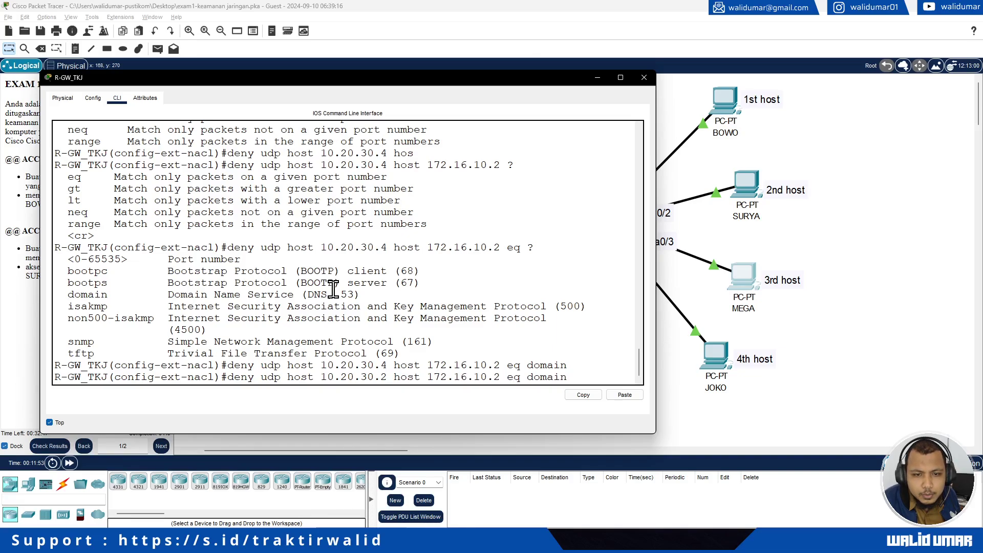
key(Return)
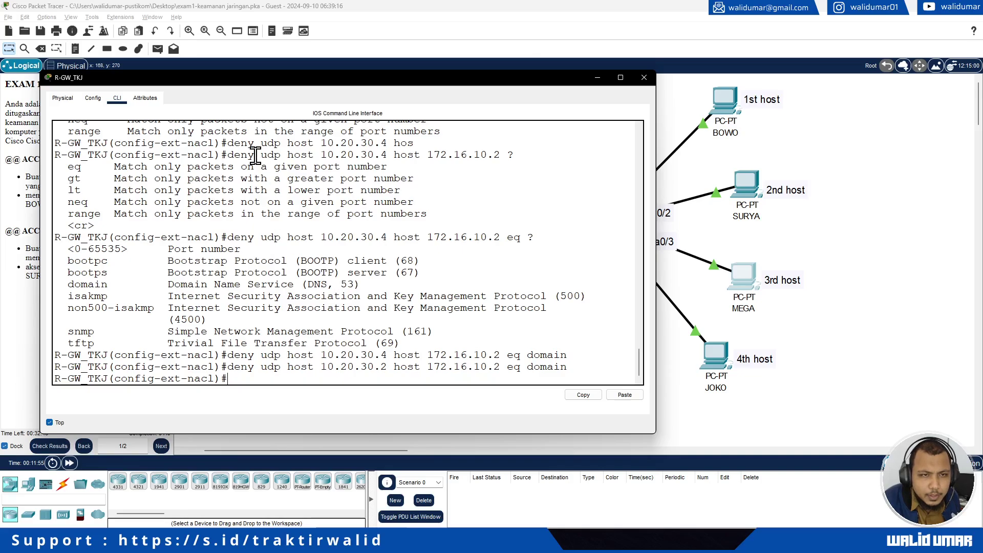
Add a permit ip any any rule to access list 111, consulting the help for protocol, source and destination options
drag(250, 80, 252, 58)
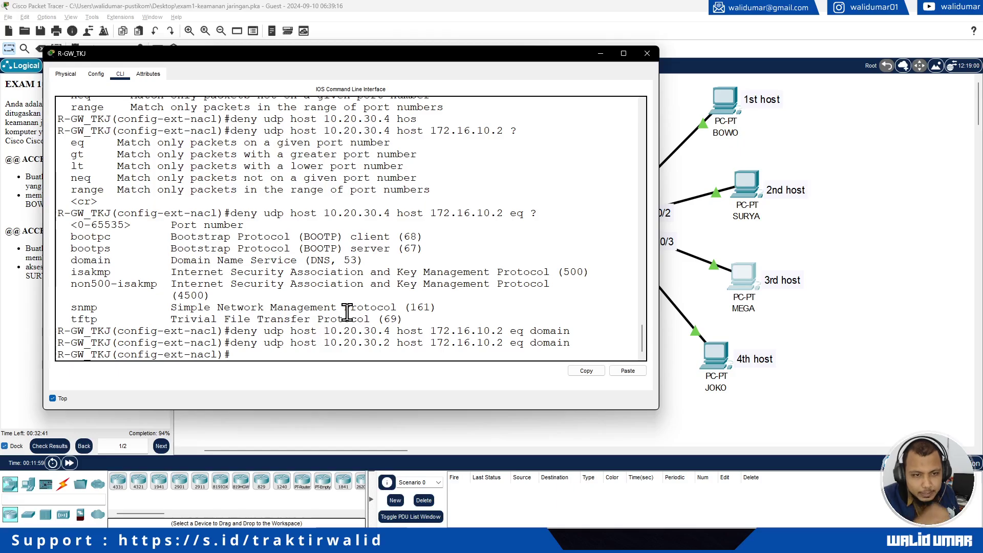
text(permit)
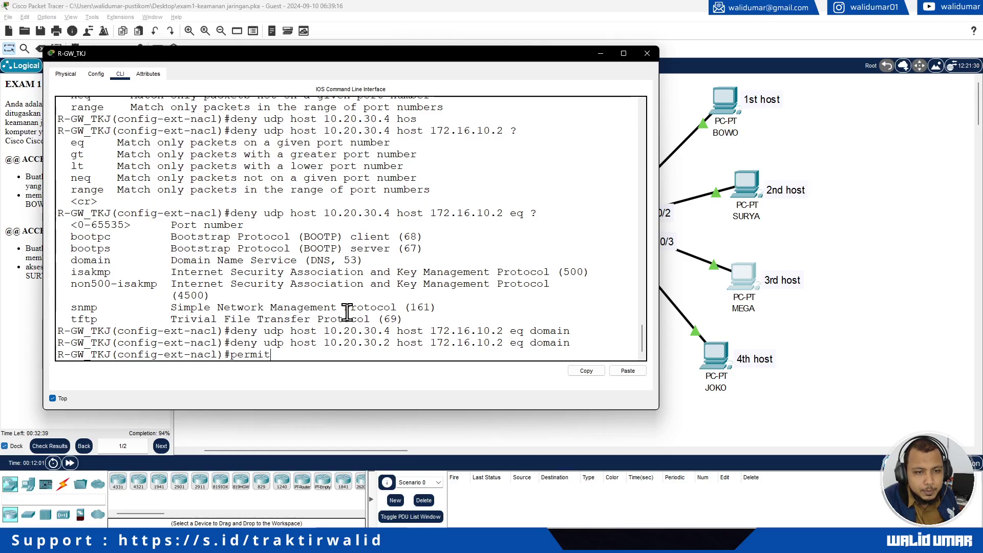
key(Tab)
text(?)
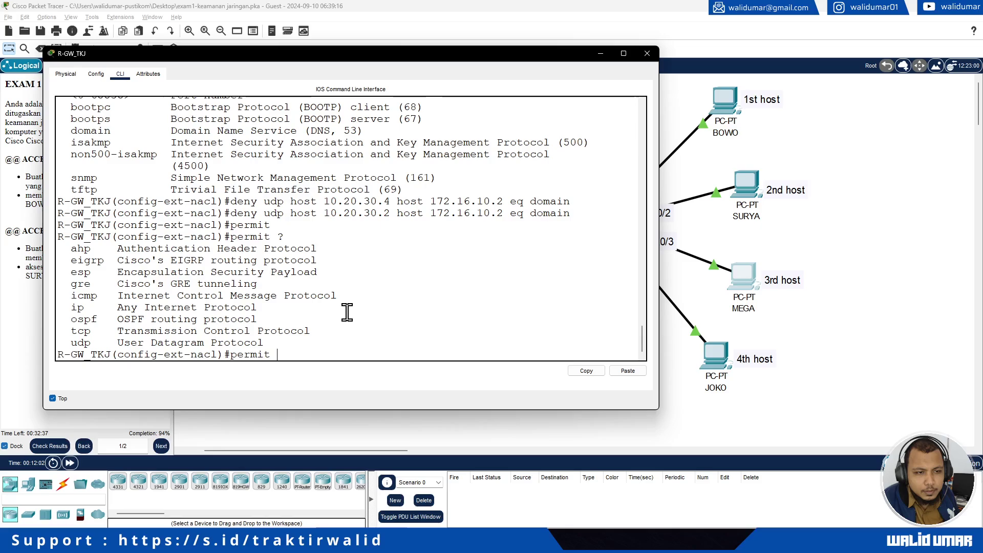
text(ip ?an)
key(Tab)
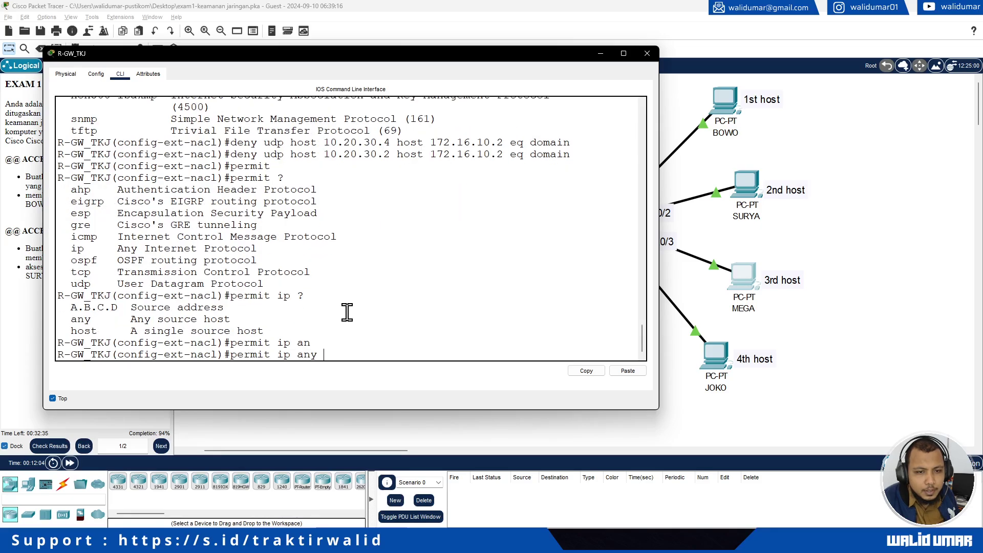
text(?an)
key(Tab)
key(Return)
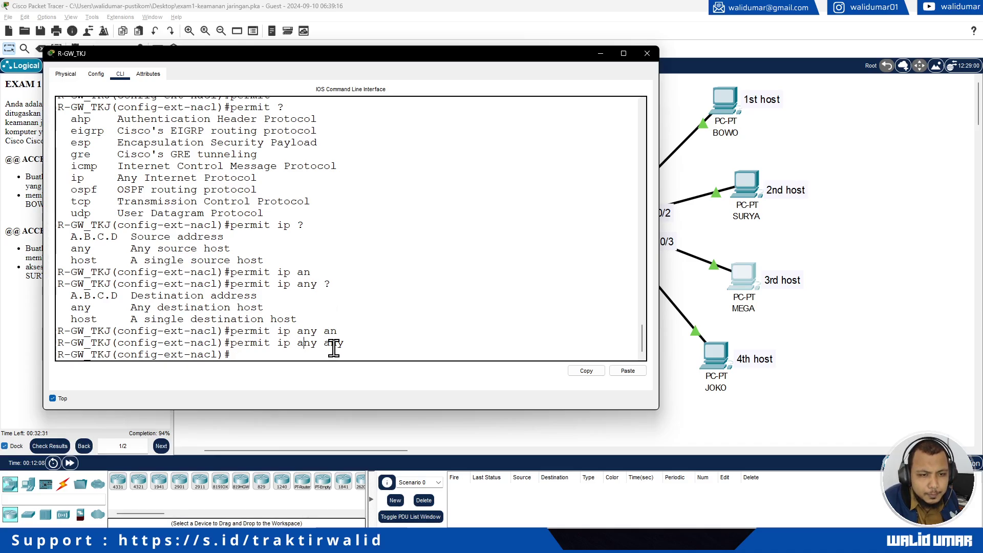
Display the router's running configuration and page through it to the rules of access lists 10 and 111
text(do show run)
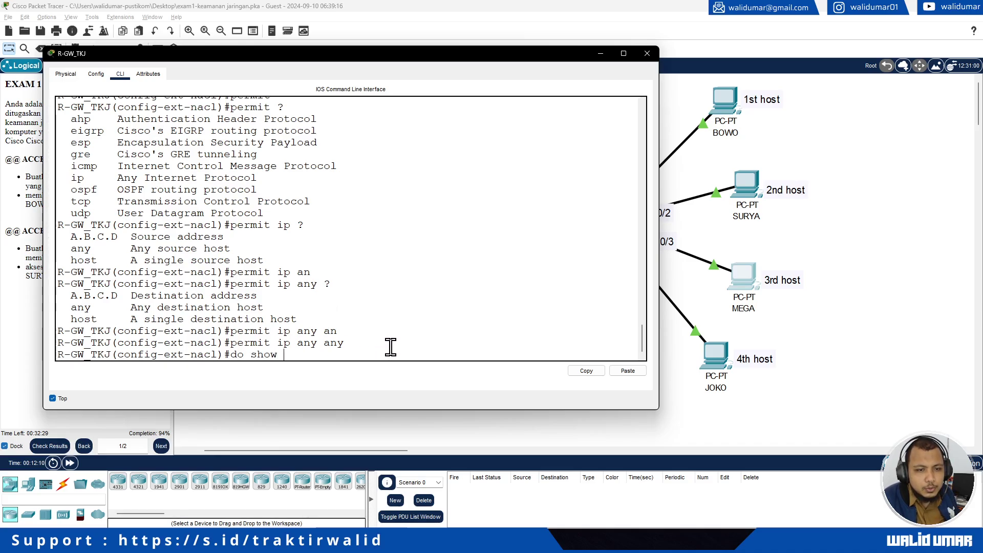
key(Return)
key(Return)
key(Return)
key(Return)
key(Return)
key(Return)
key(Return)
key(Return)
key(Return)
key(Return)
key(Return)
key(Return)
key(Return)
key(Return)
key(Return)
key(Return)
key(Return)
key(Return)
key(Return)
key(Return)
key(Return)
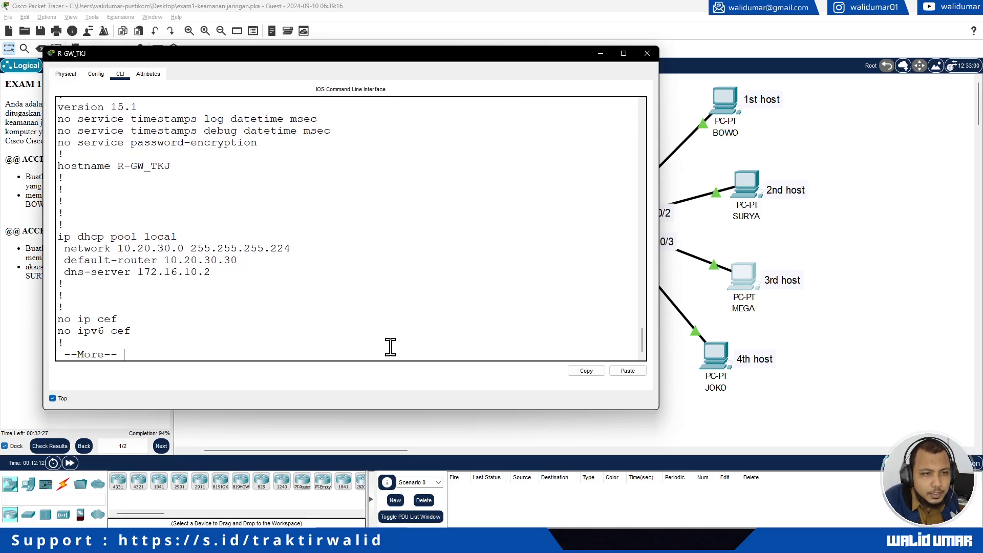
key(Return)
key(Return)
key(Return)
key(Return)
key(Return)
key(Return)
key(Return)
key(Return)
key(Return)
key(Return)
key(Return)
key(Return)
key(Return)
key(Return)
key(Return)
key(Return)
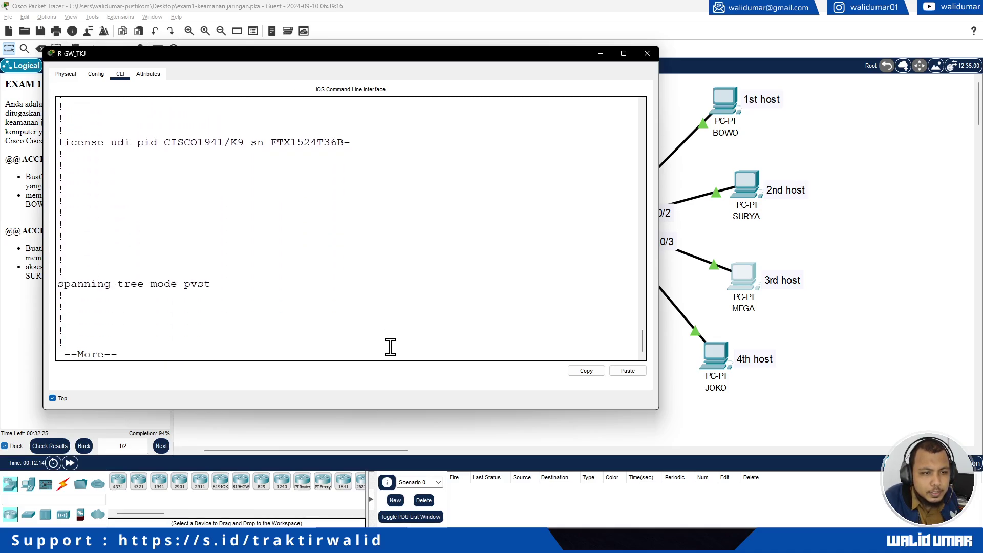
key(Return)
key(Return)
key(Return)
key(Return)
key(Return)
key(Return)
key(Return)
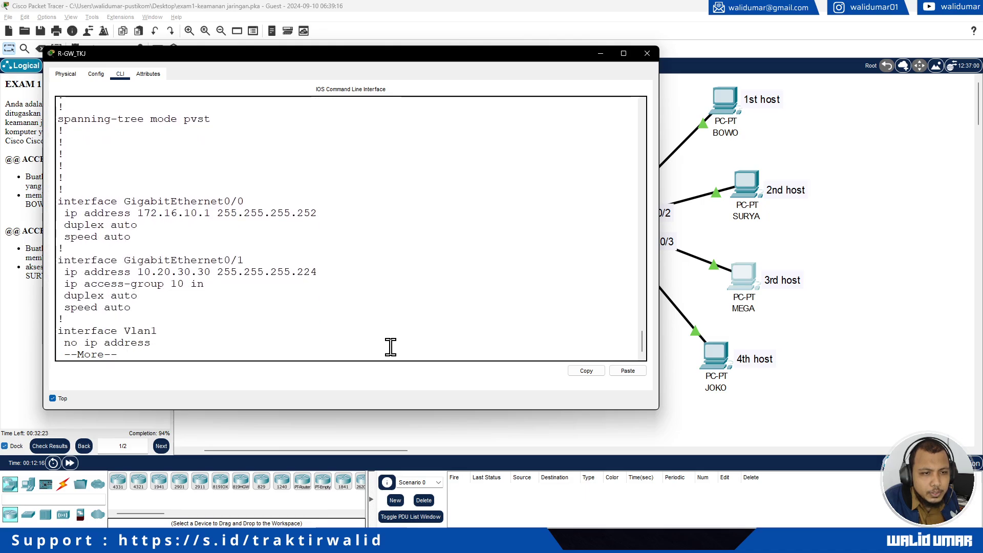
key(Return)
key(Return)
key(Return)
key(Return)
key(Return)
key(Return)
key(Return)
key(Return)
key(Return)
key(Return)
key(Return)
key(Return)
key(Return)
key(Return)
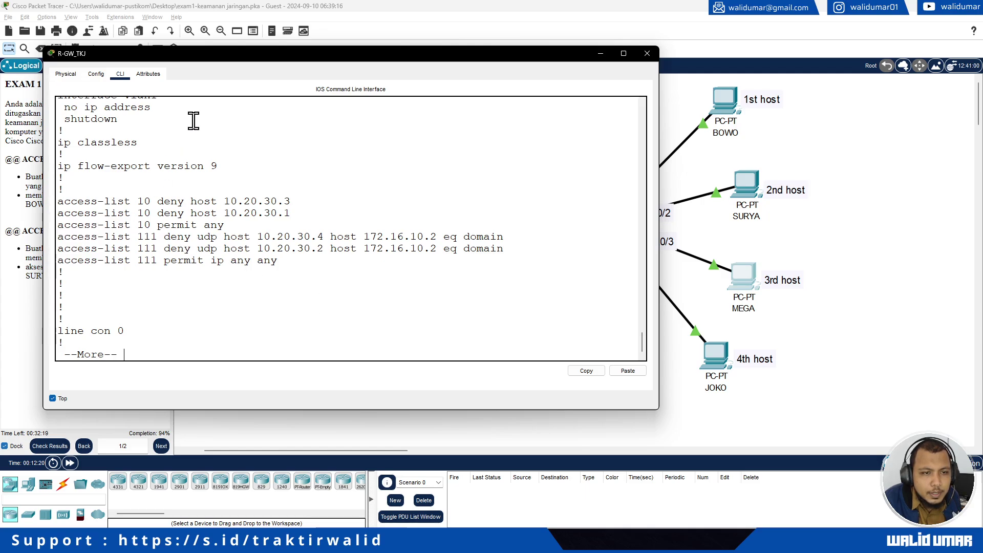
Show page 2 of the exam instructions, widen it and compare its extended access-list commands with the router's access list 111 rules
drag(205, 53, 463, 77)
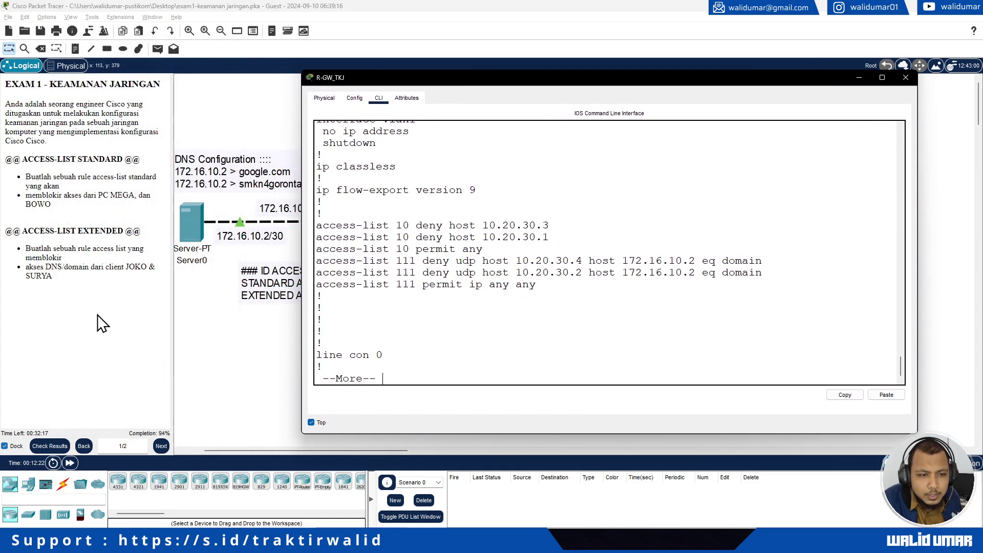
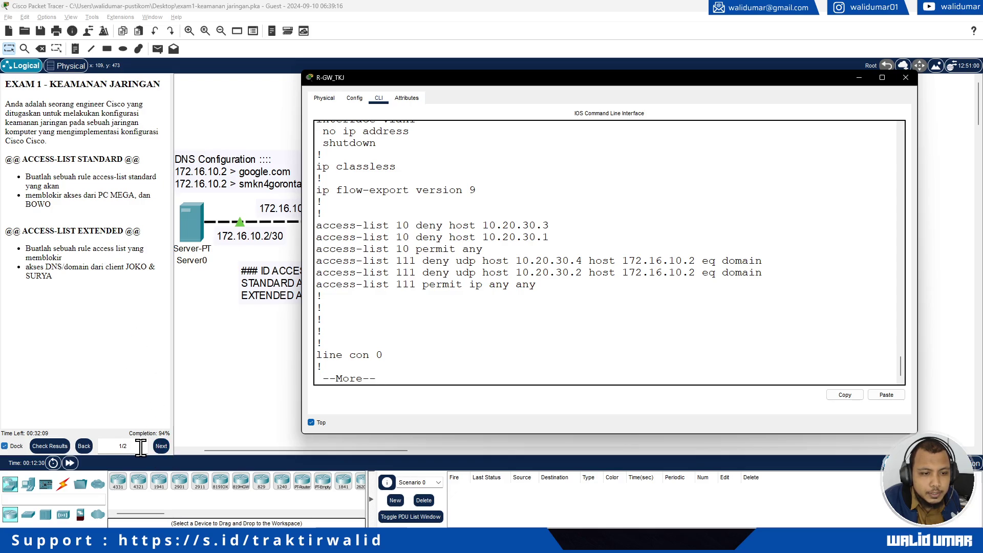
click(160, 446)
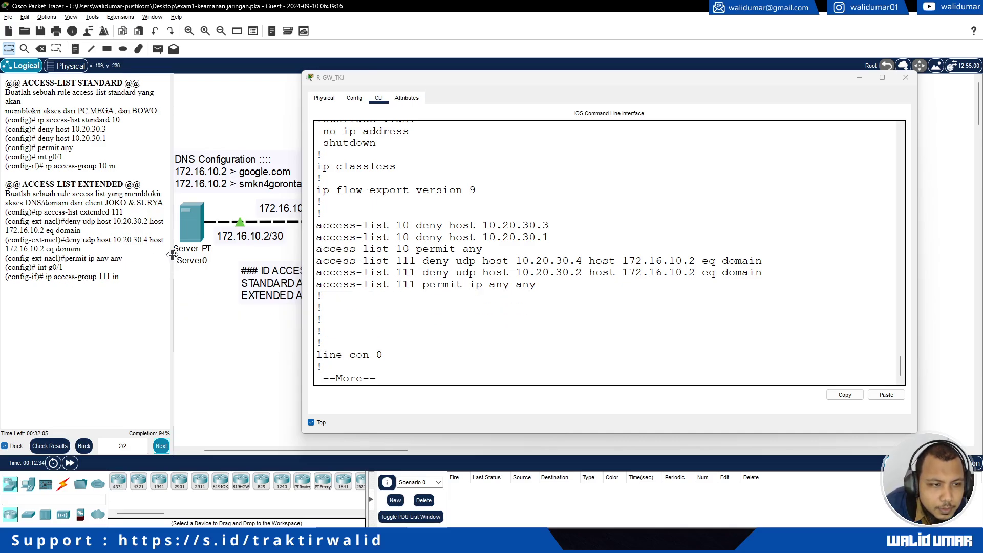
drag(172, 255, 273, 258)
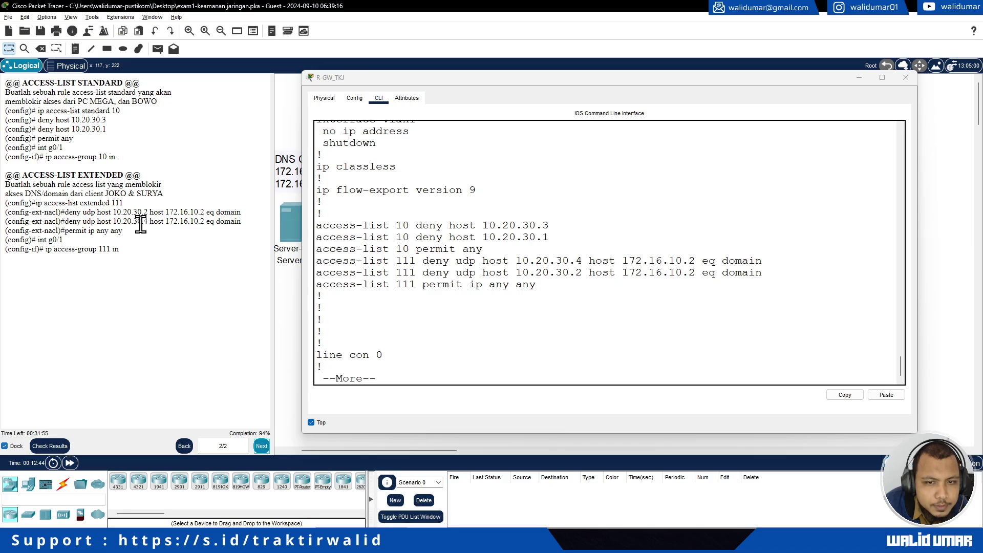
drag(422, 261, 615, 259)
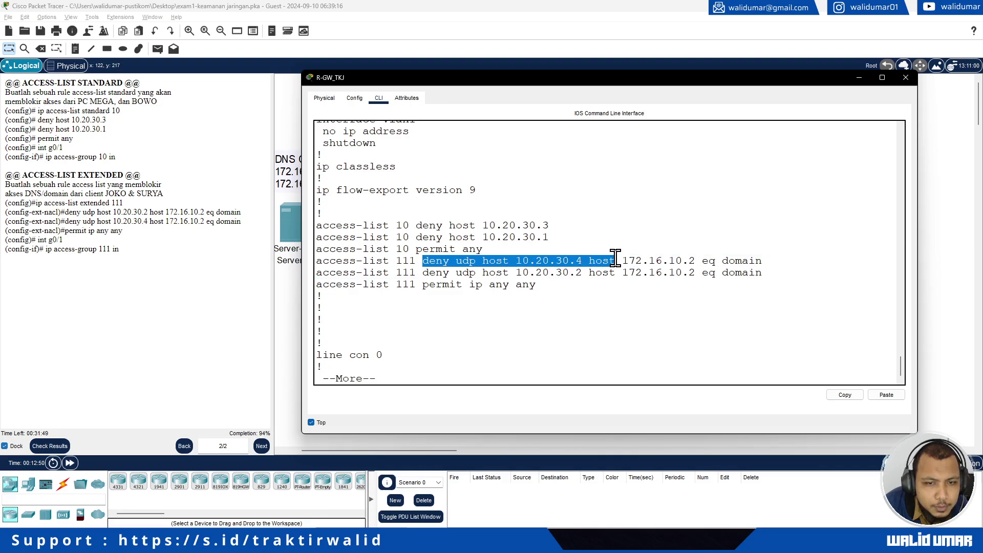
click(622, 265)
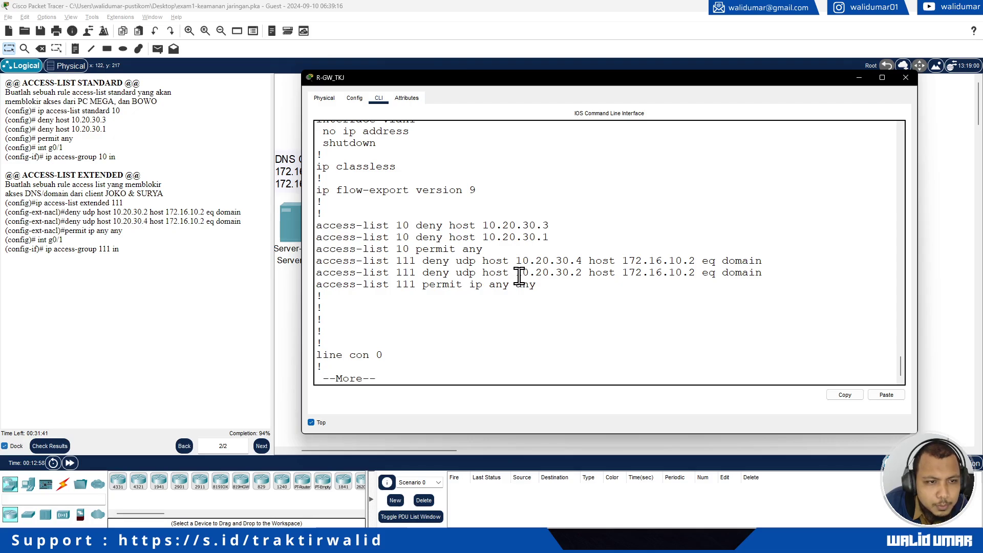
Review the access list 111 rules in the running configuration and check that list's status among the exam's assessment items
drag(519, 276, 696, 276)
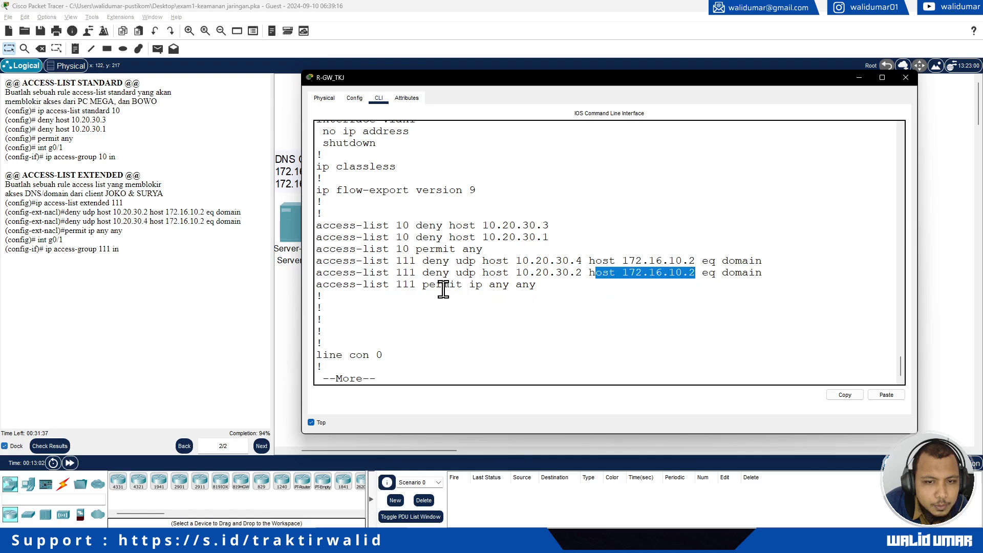
drag(396, 284, 539, 285)
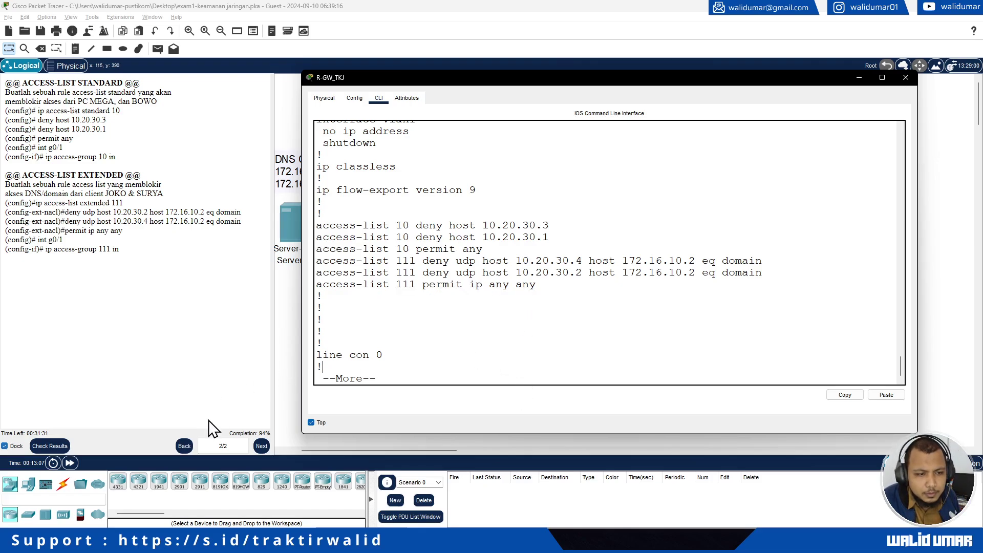
click(51, 446)
click(91, 73)
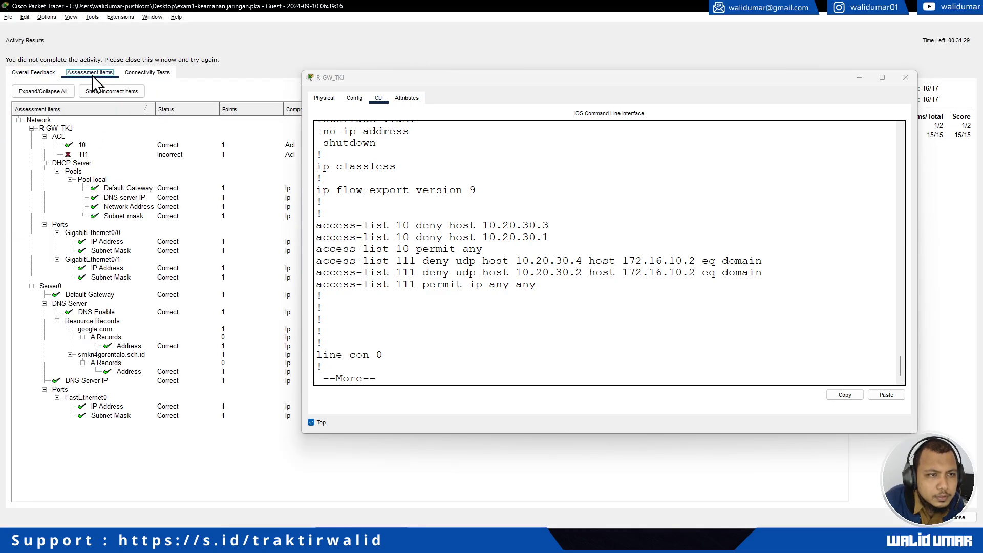
click(86, 155)
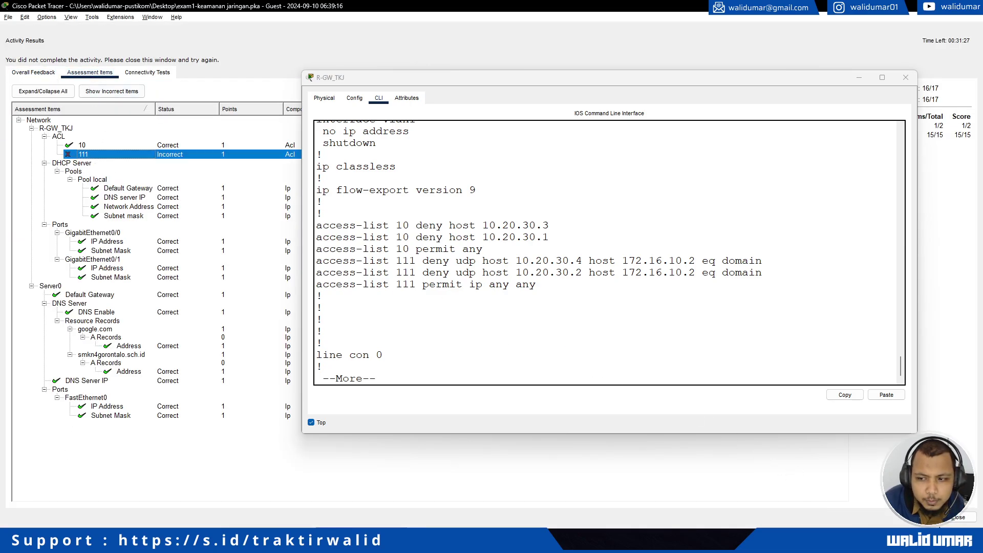
click(957, 517)
Quit the configuration listing, return to global configuration mode and remove extended access list 111 from the router
click(399, 330)
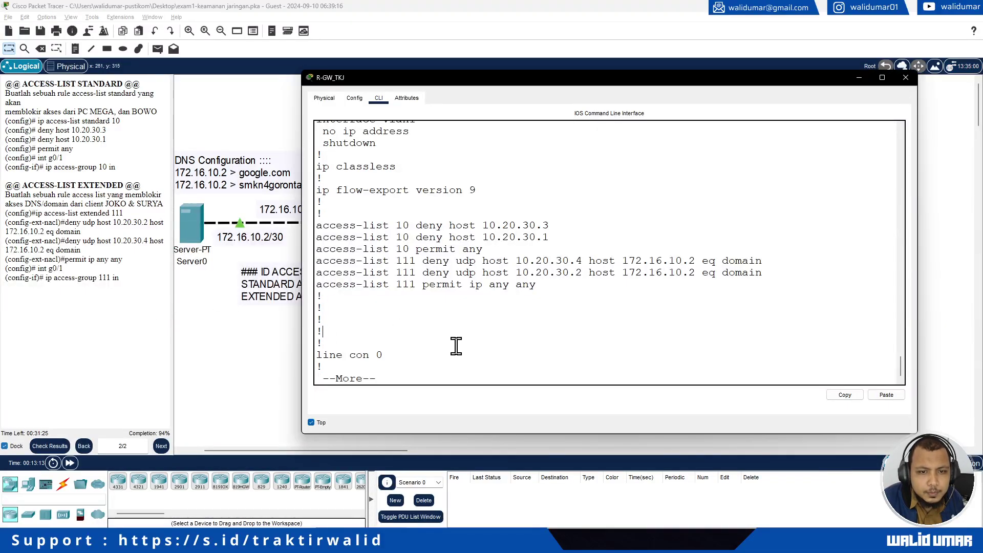
key(q)
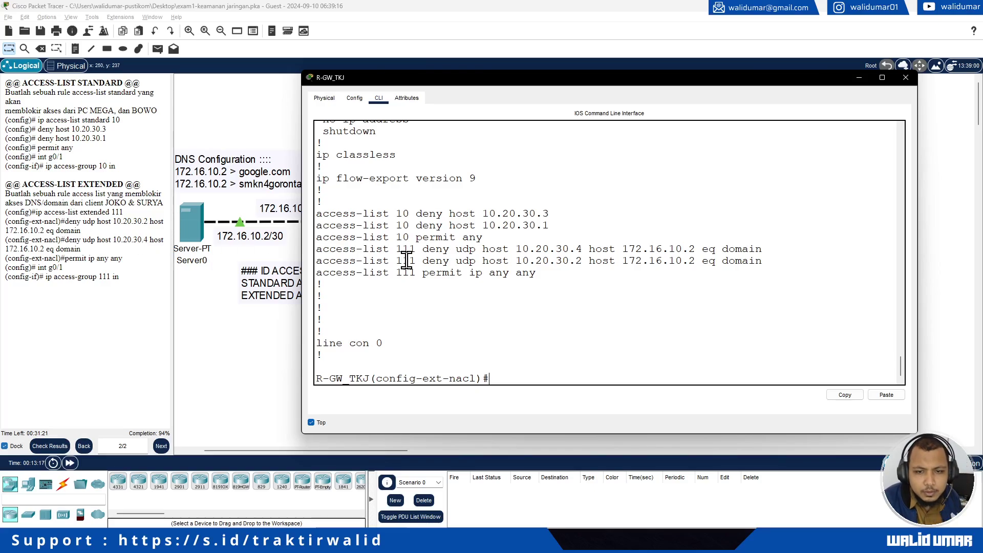
text(exit)
key(Return)
text(nfig)#no)
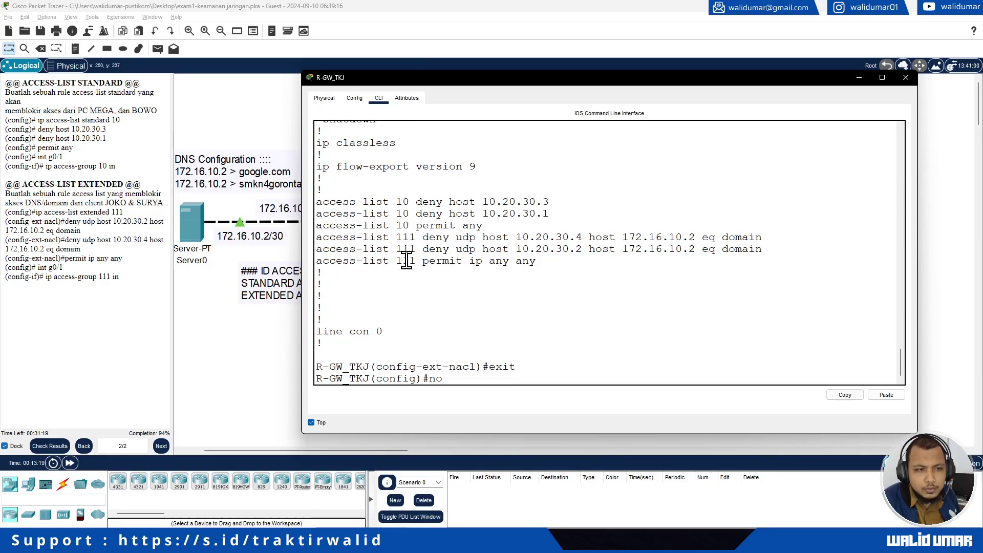
text( ip ac)
key(Tab)
text(ex)
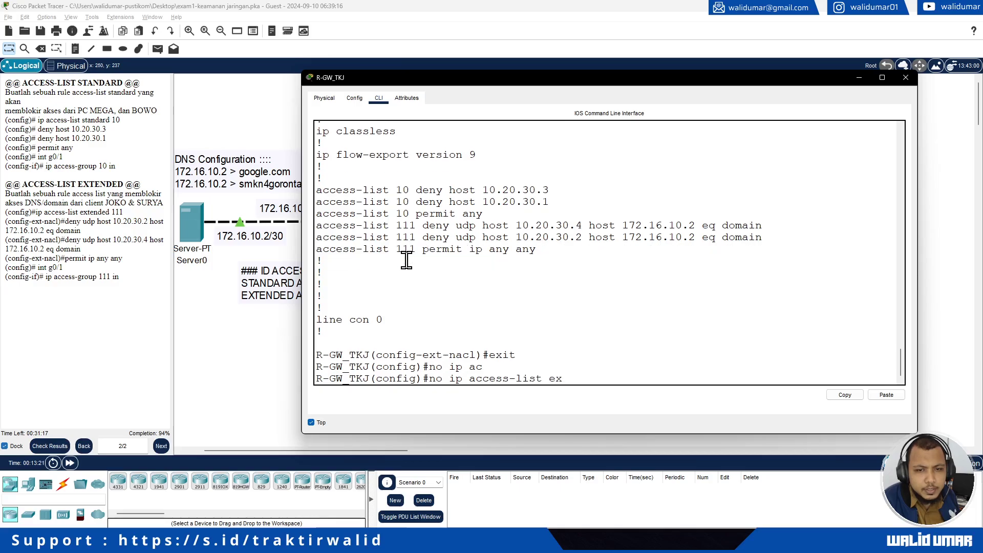
key(Tab)
text(111)
key(Return)
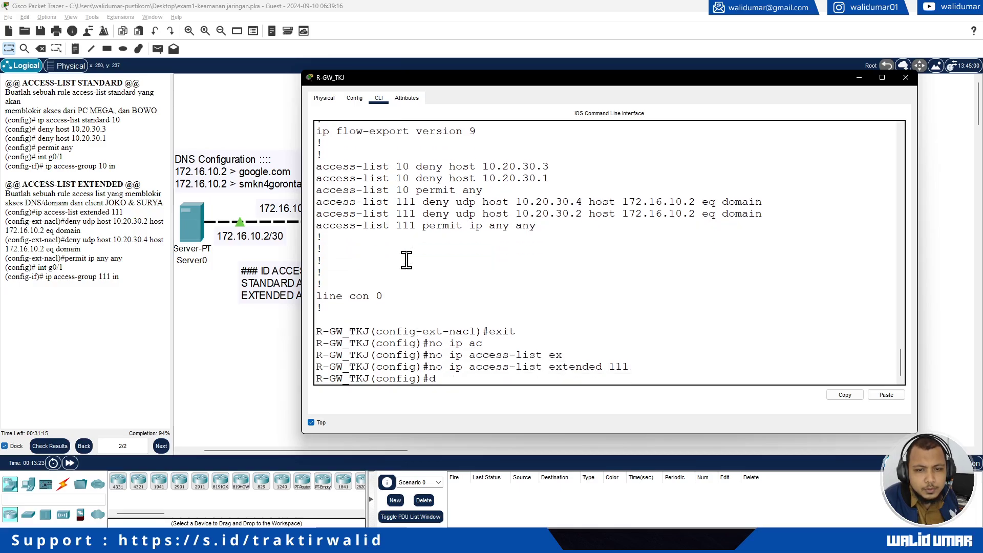
Display the running configuration through to its end to check the access lists, and return to privileged mode
text(do sh run)
key(Return)
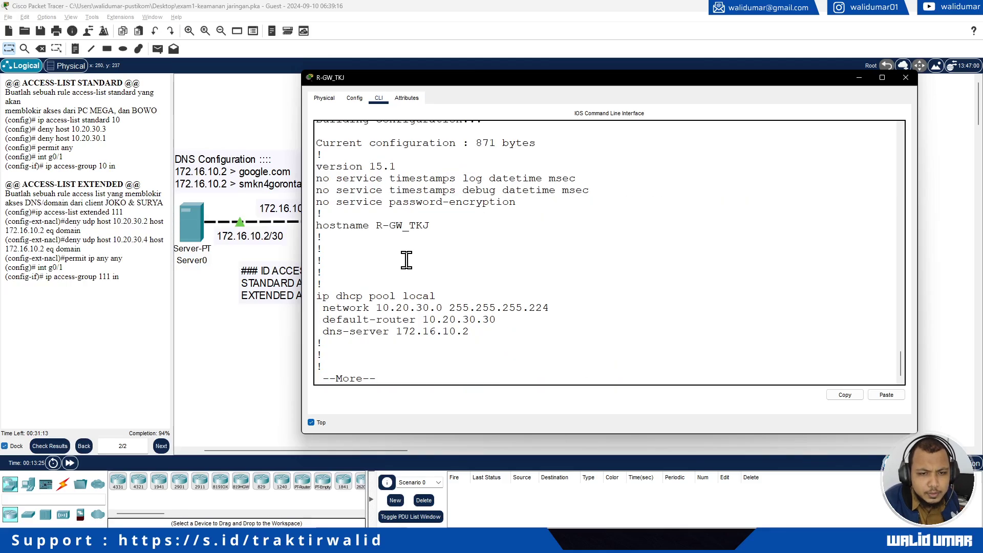
key(space)
key(space)
key(space)
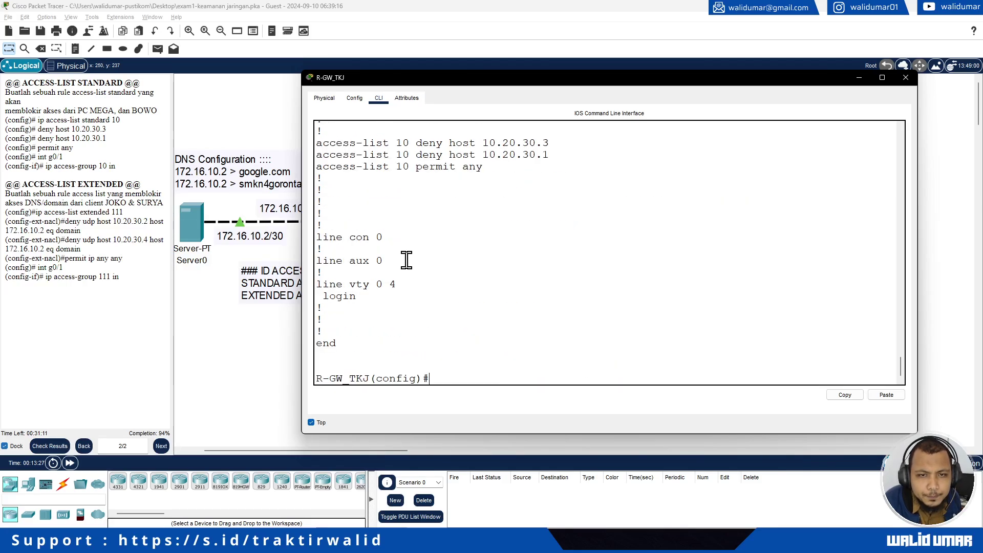
key(ctrl+z)
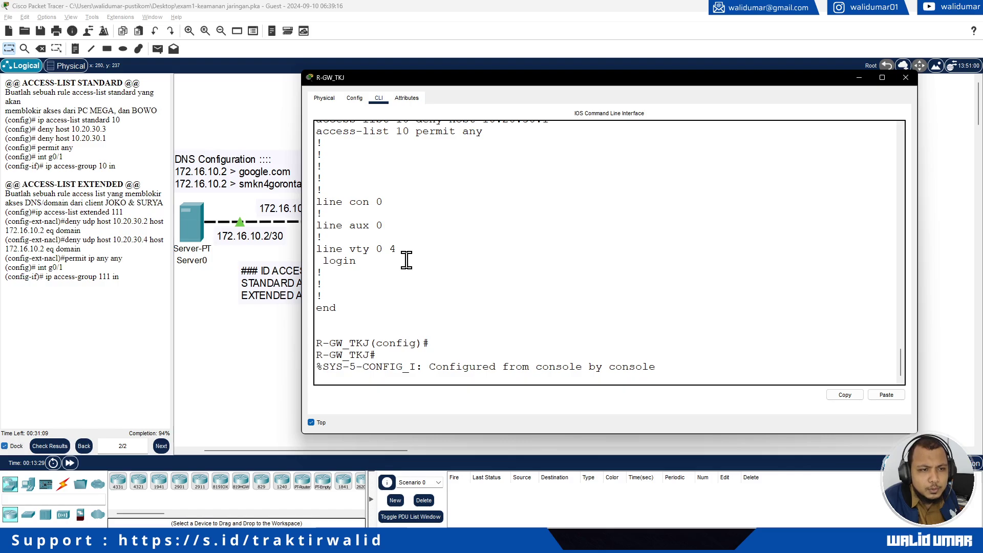
key(Return)
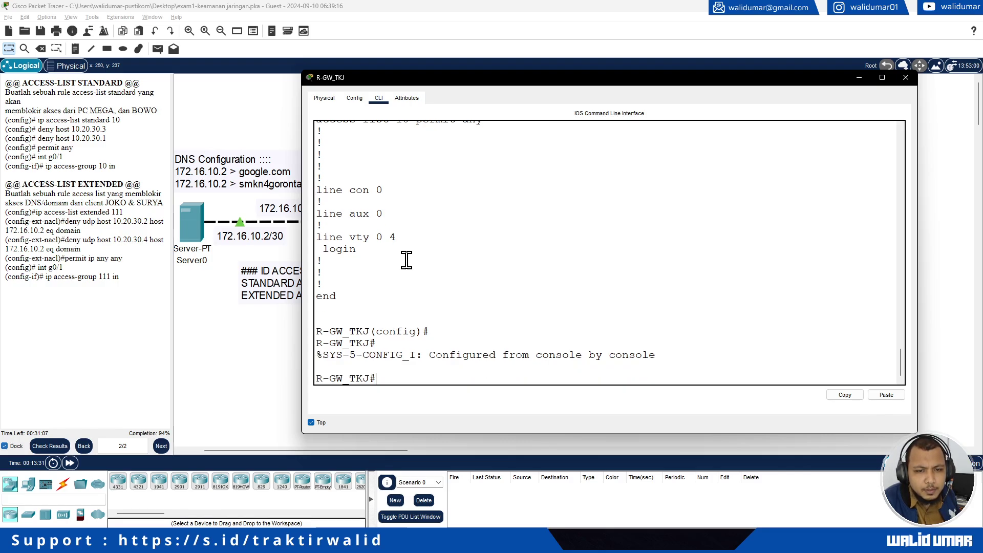
Enter global configuration mode and create extended access list 111 again
text(conf t)
key(Return)
text(ip ac)
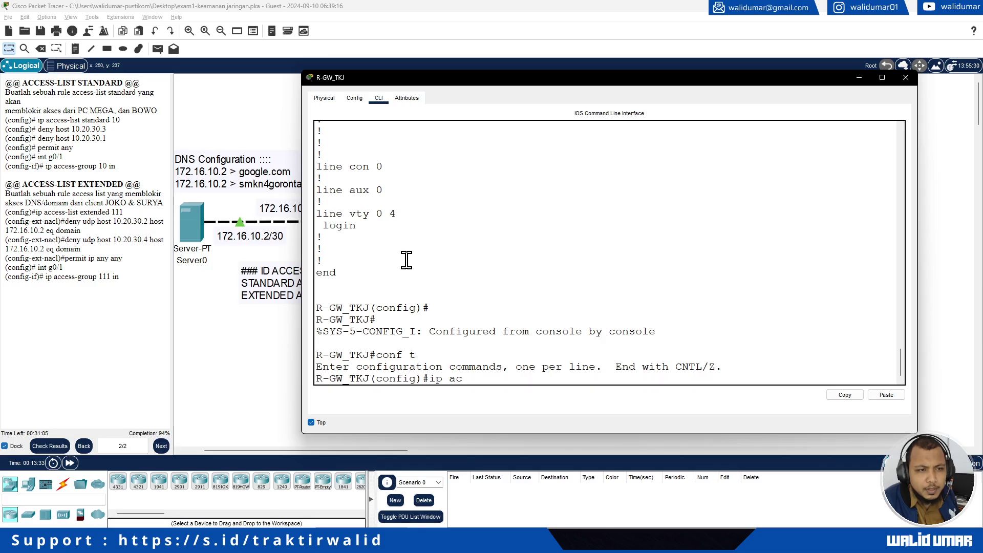
key(Tab)
text(ex)
key(Tab)
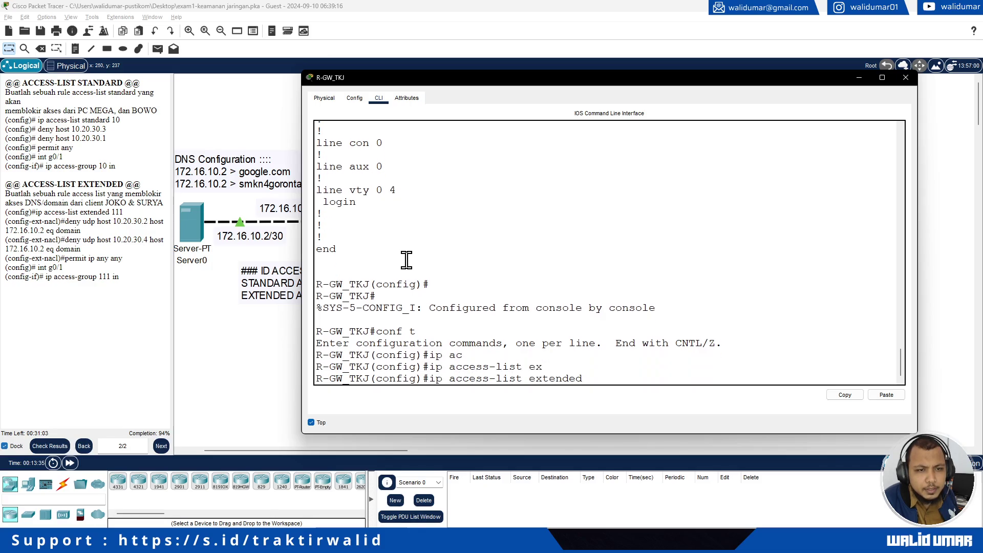
text(111)
key(Return)
Add a rule to access list 111 denying UDP from host 10.20.30.2 to host 172.16.10.2 eq domain
text(den)
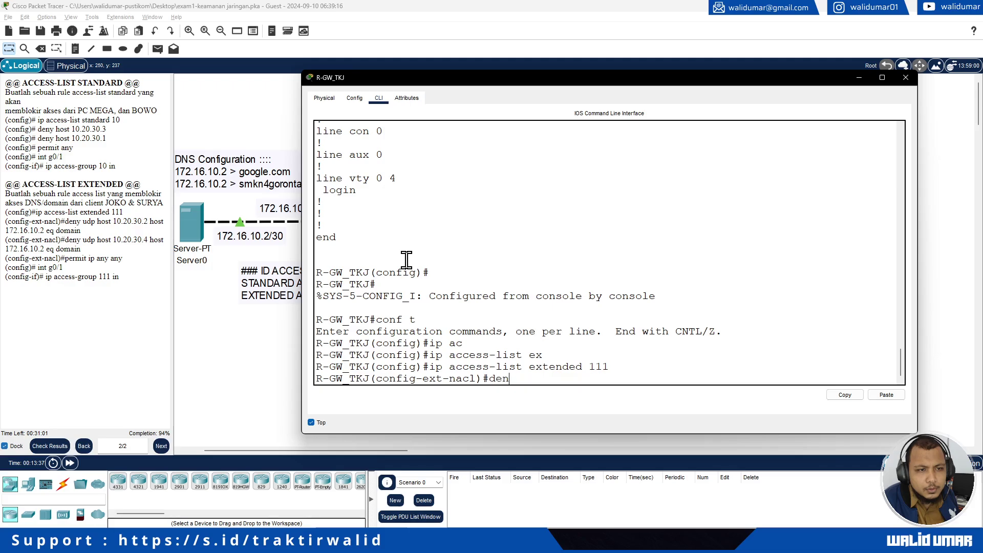
key(Tab)
text(ud)
key(Tab)
text(ho)
key(Tab)
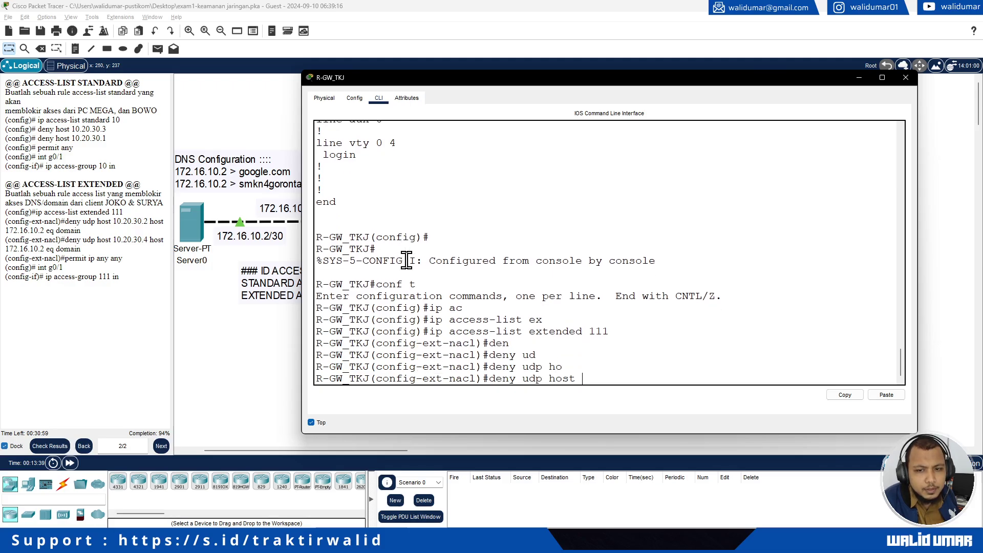
text(10.20.30.2 hos)
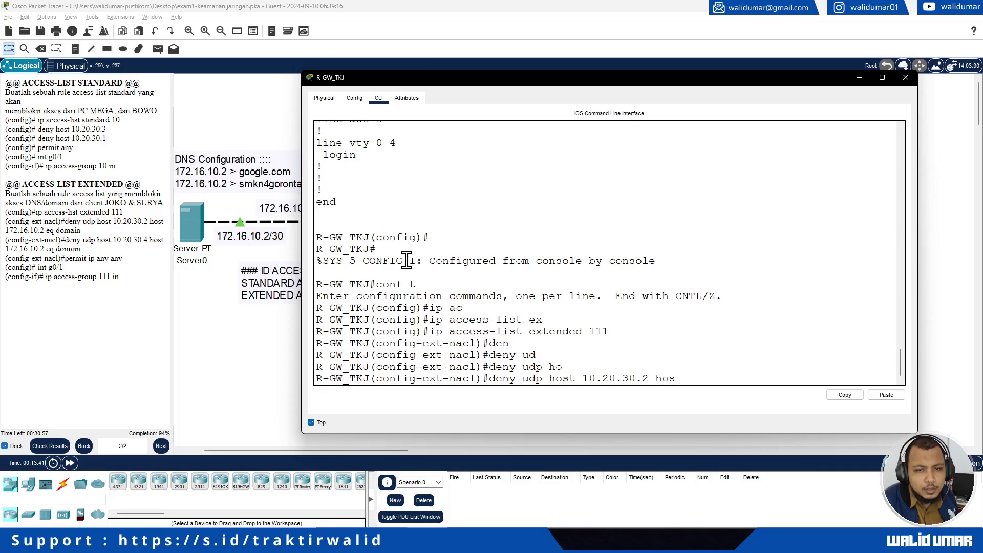
key(Tab)
text(172.16)
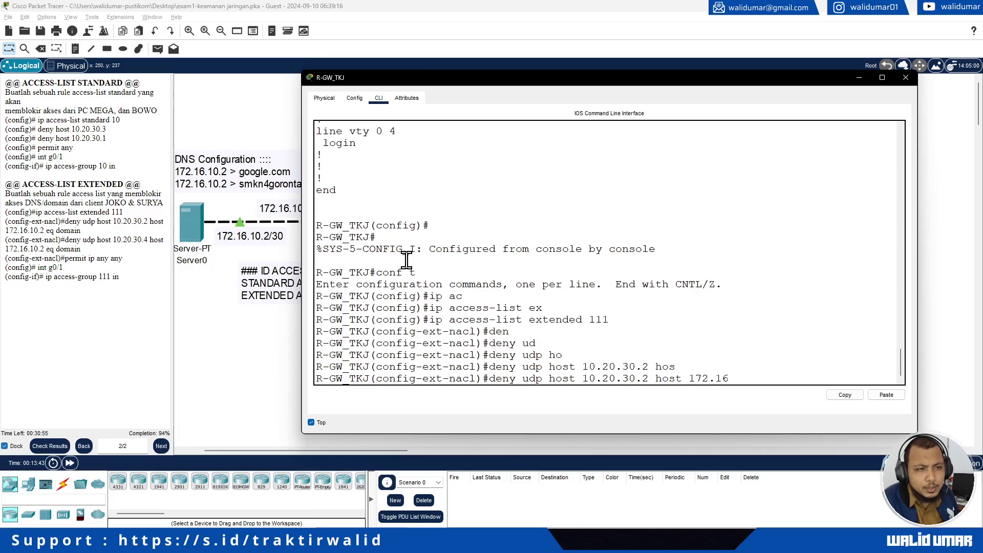
text(.10.2)
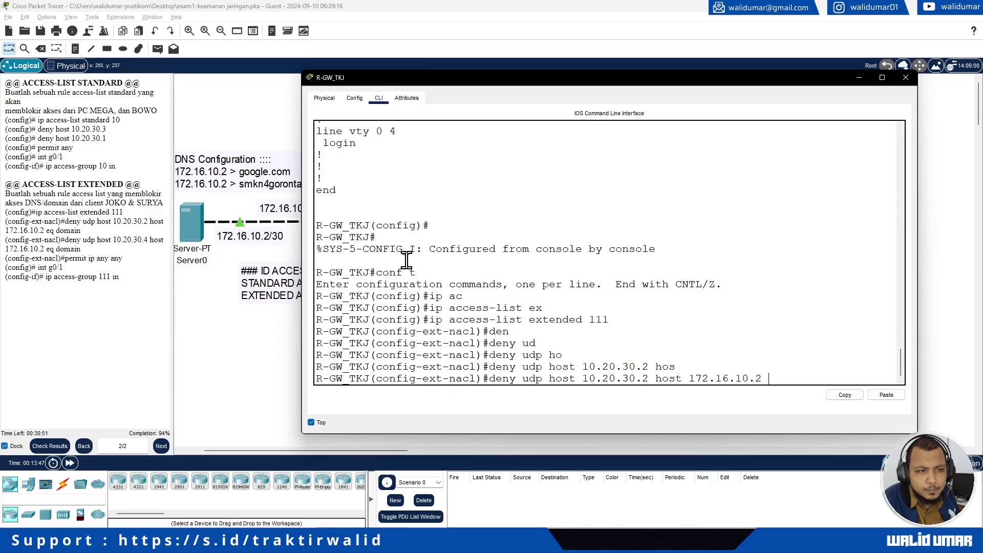
text( e)
key(Tab)
text(domain)
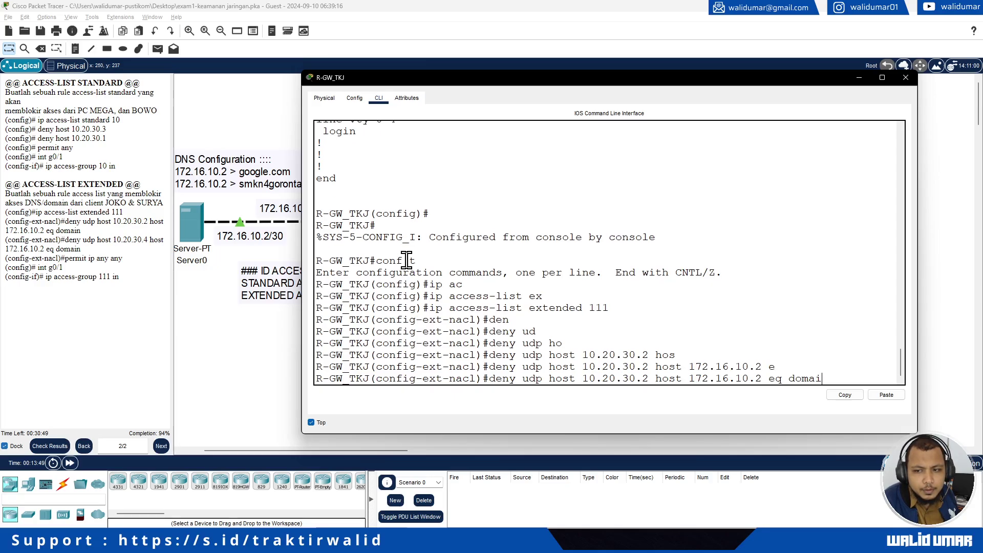
key(Return)
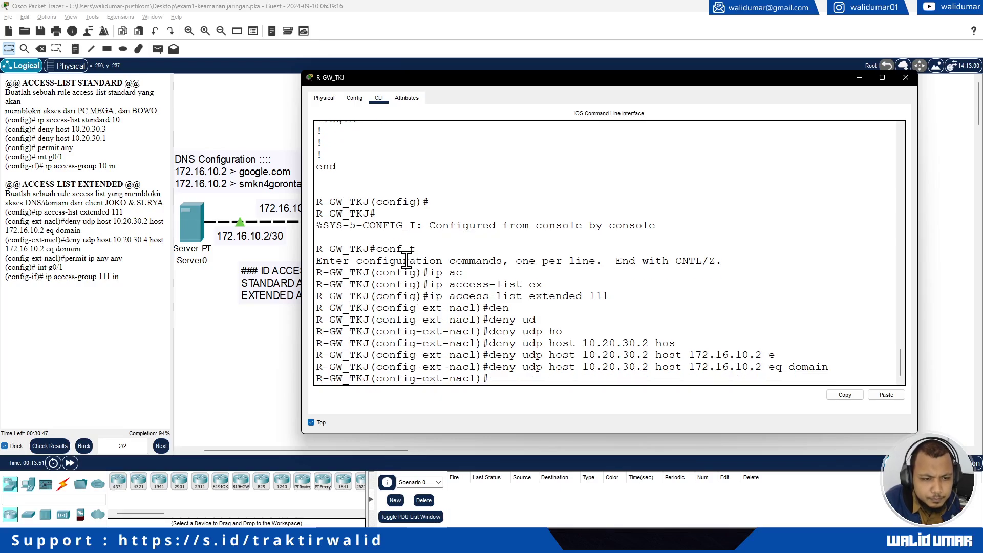
Reuse the previous deny rule with source host 10.20.30.4, keeping destination host 172.16.10.2 eq domain
key(Up)
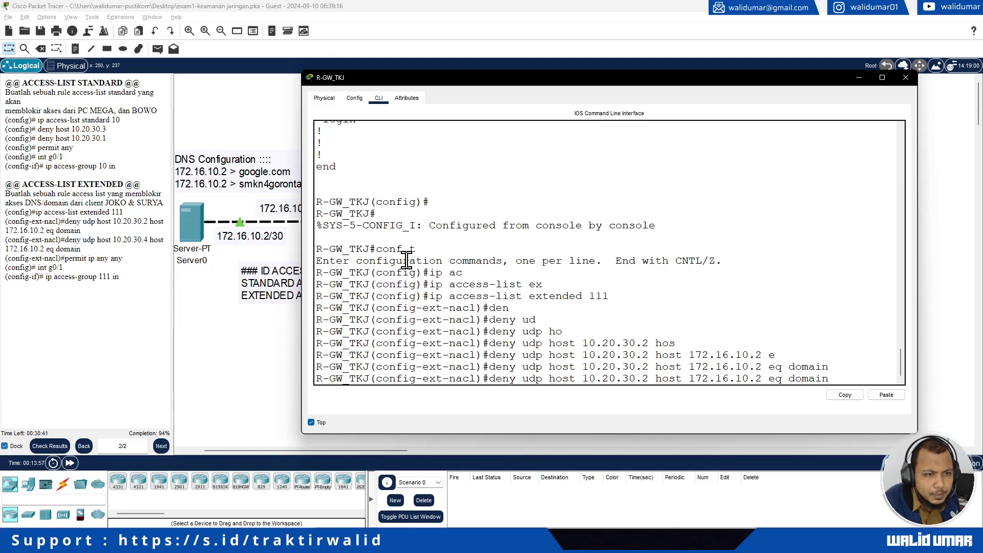
key(BackSpace)
text(4)
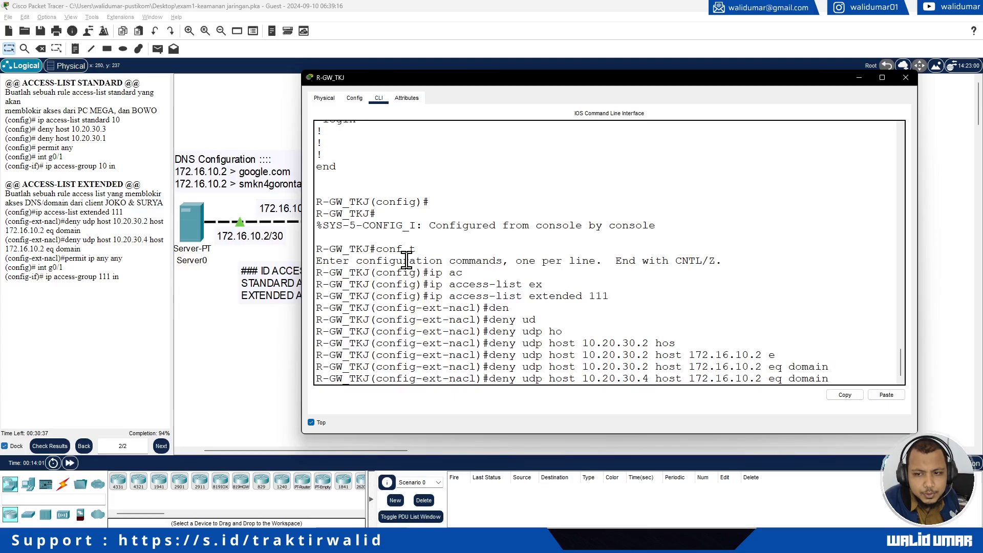
key(Return)
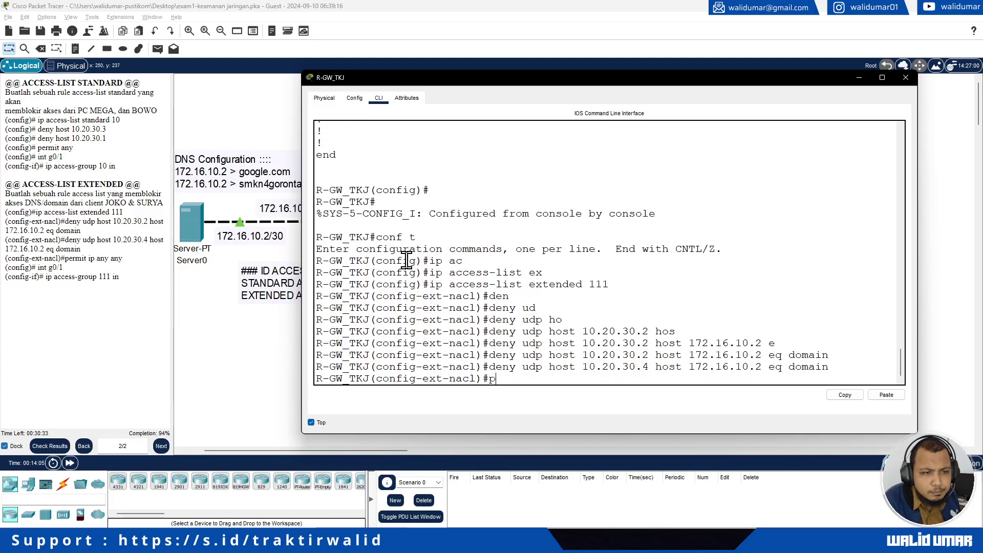
Add a permit ip any any rule to end access list 111
text(permi)
key(Tab)
text(ip an)
key(Tab)
text(an)
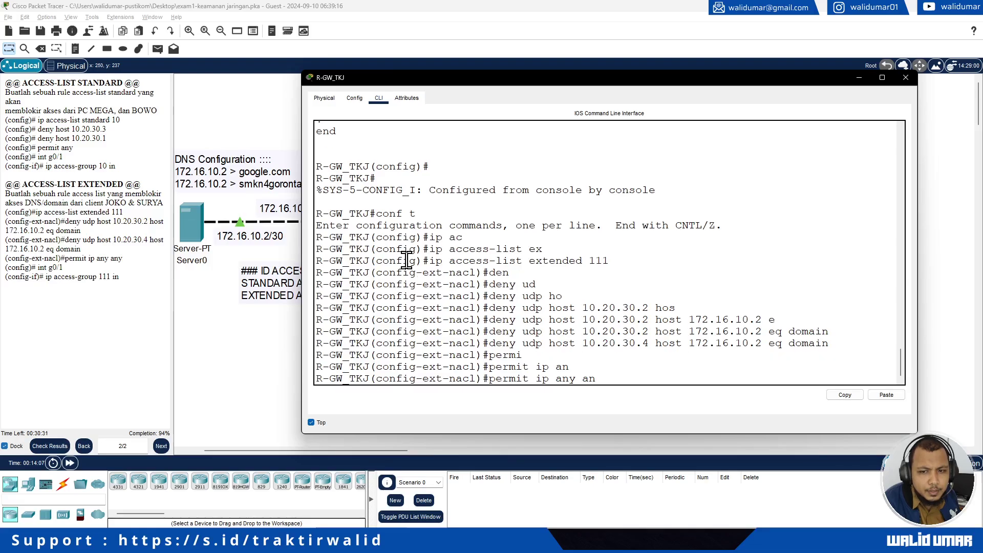
key(Tab)
key(Return)
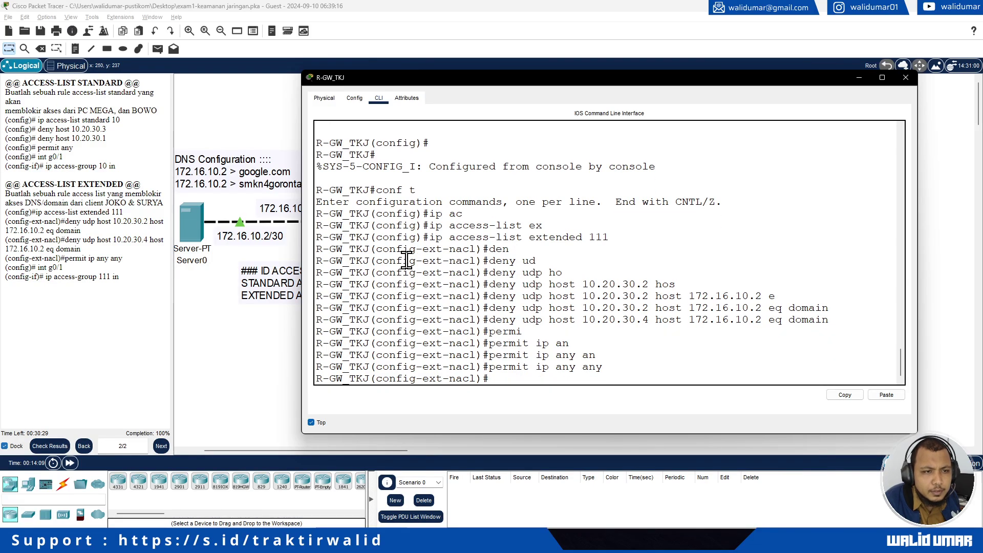
Look back through the console output at the removed access list 111 and examine the order of its two deny rules
scroll(512, 230, up, 10)
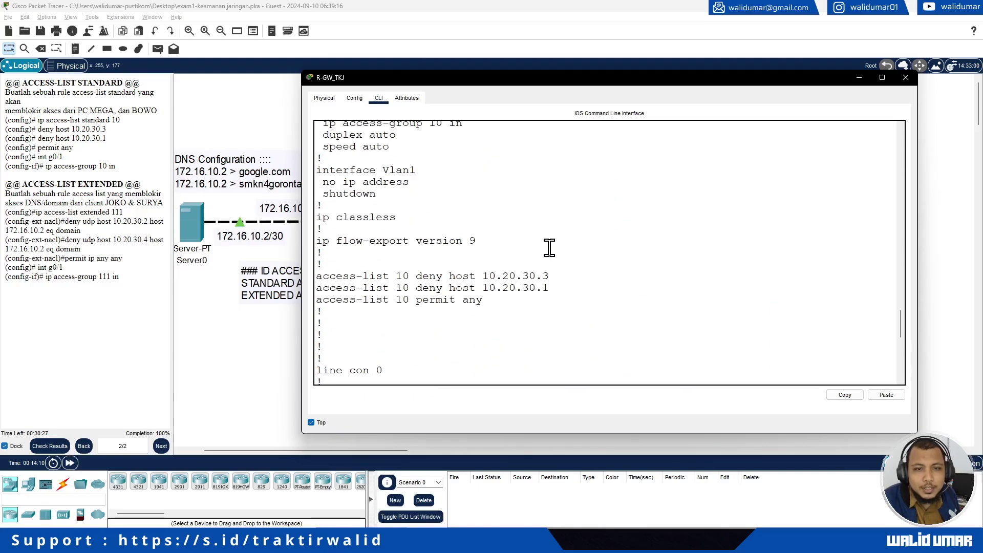
scroll(514, 261, up, 12)
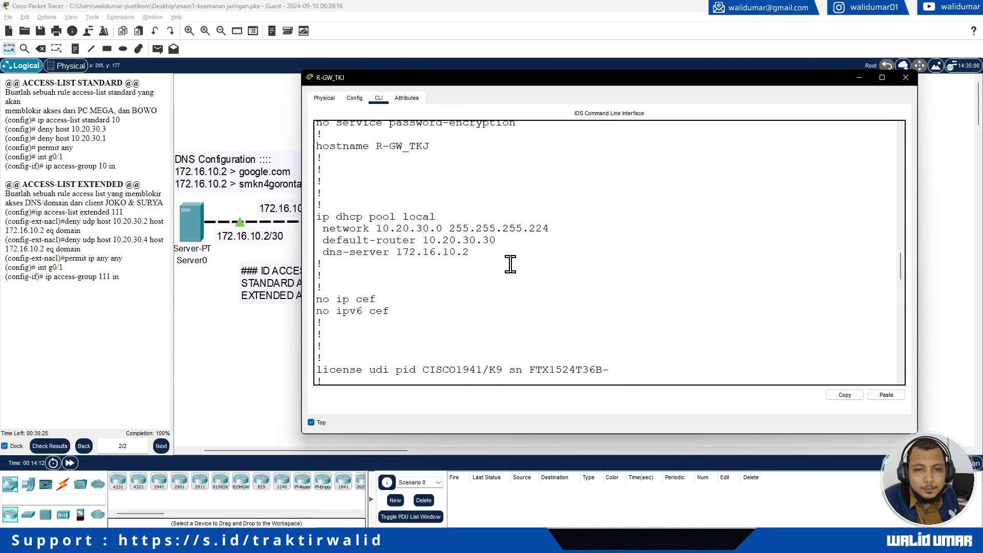
scroll(510, 264, up, 4)
scroll(448, 258, down, 15)
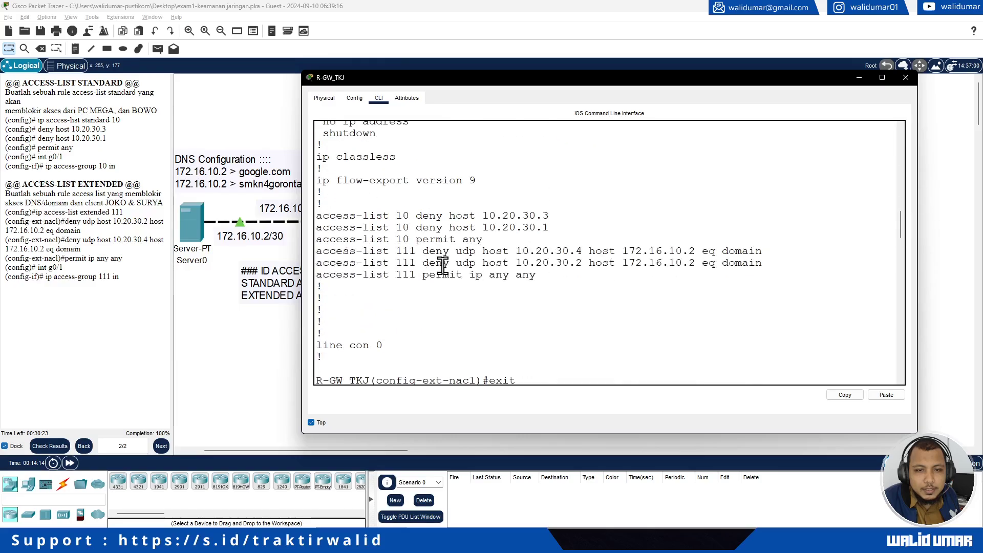
drag(531, 252, 655, 251)
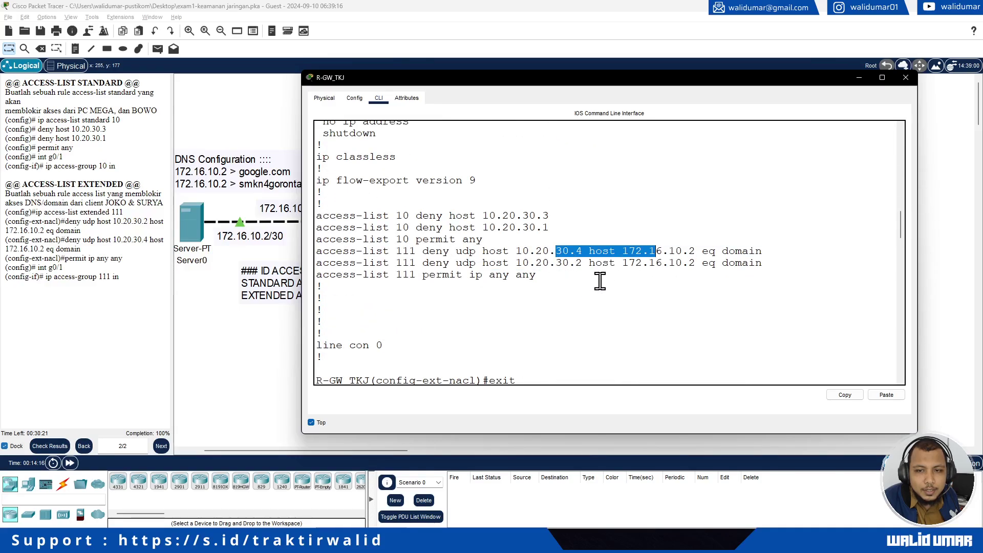
drag(556, 263, 660, 263)
scroll(579, 302, down, 5)
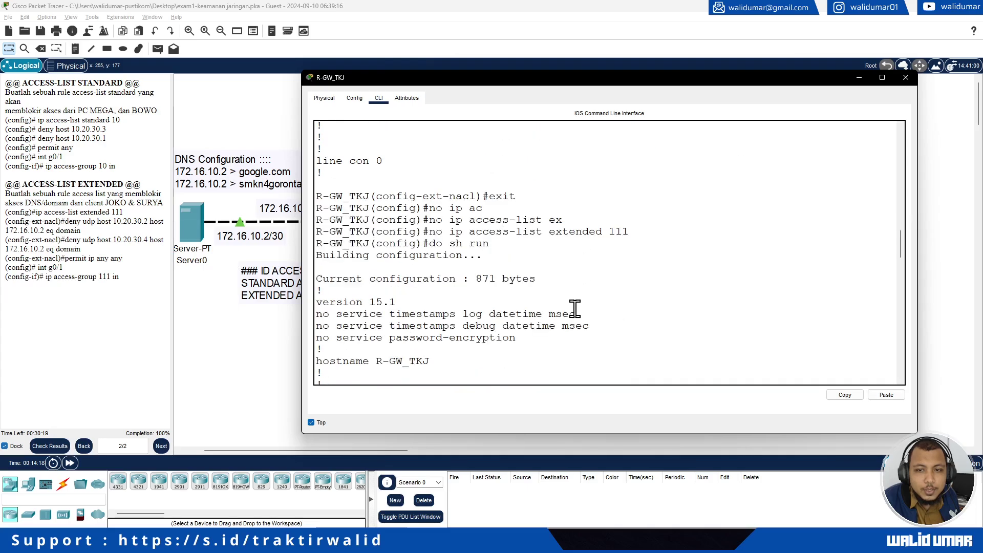
scroll(574, 307, down, 6)
Check the exam results and assessment items again, close them and return to the latest console commands
click(50, 446)
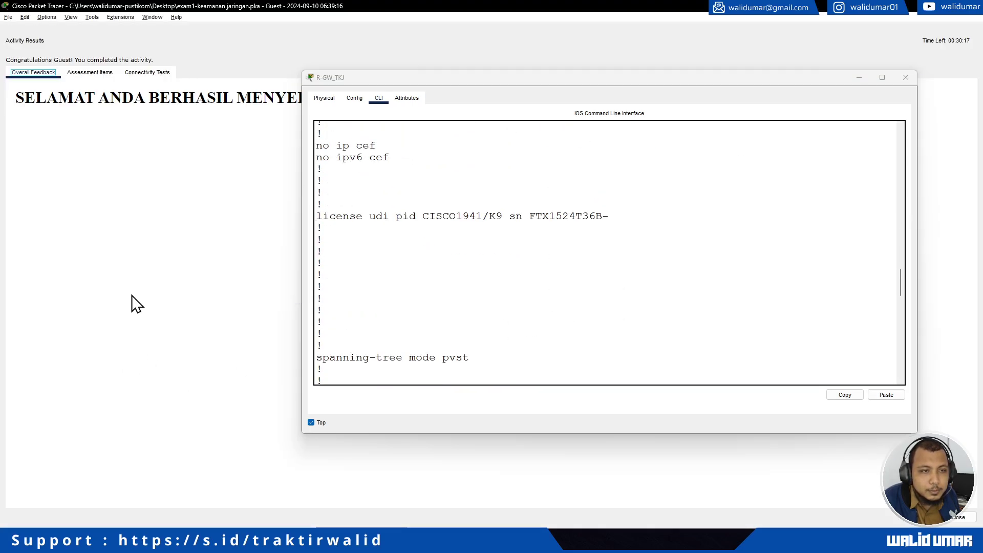
click(84, 70)
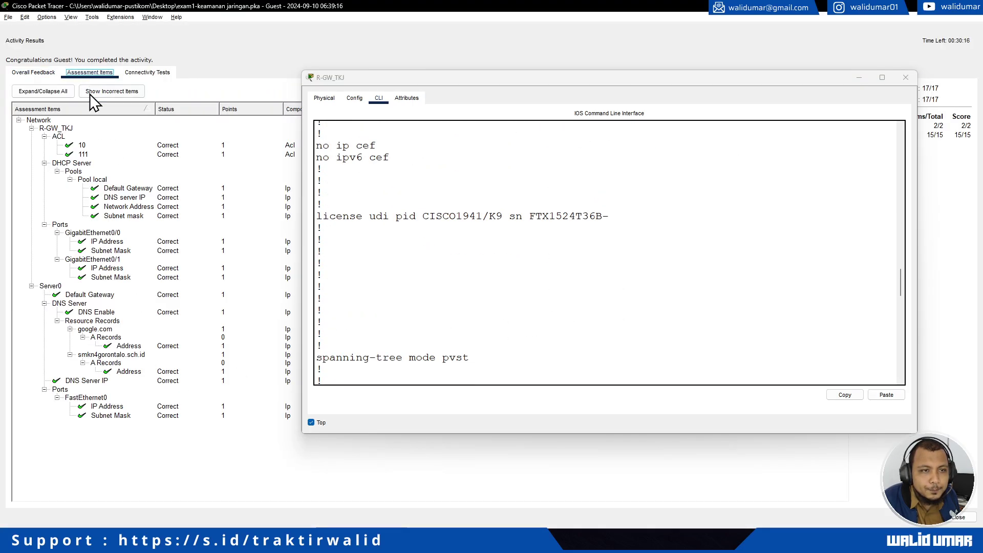
click(975, 518)
scroll(516, 307, down, 15)
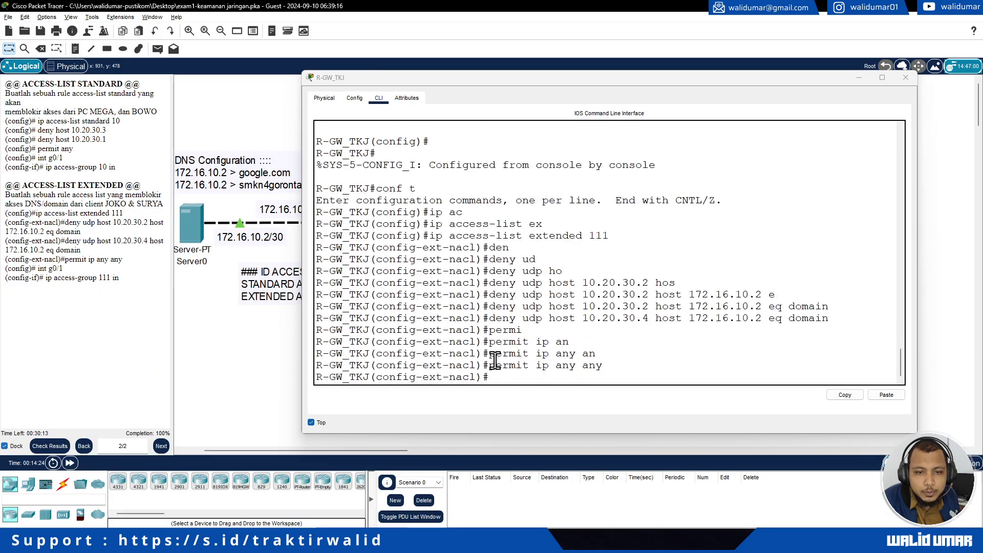
Leave the access list configuration and apply access group 111 inbound on interface g0/1
click(495, 361)
text(exit)
key(Return)
text(ig)#i)
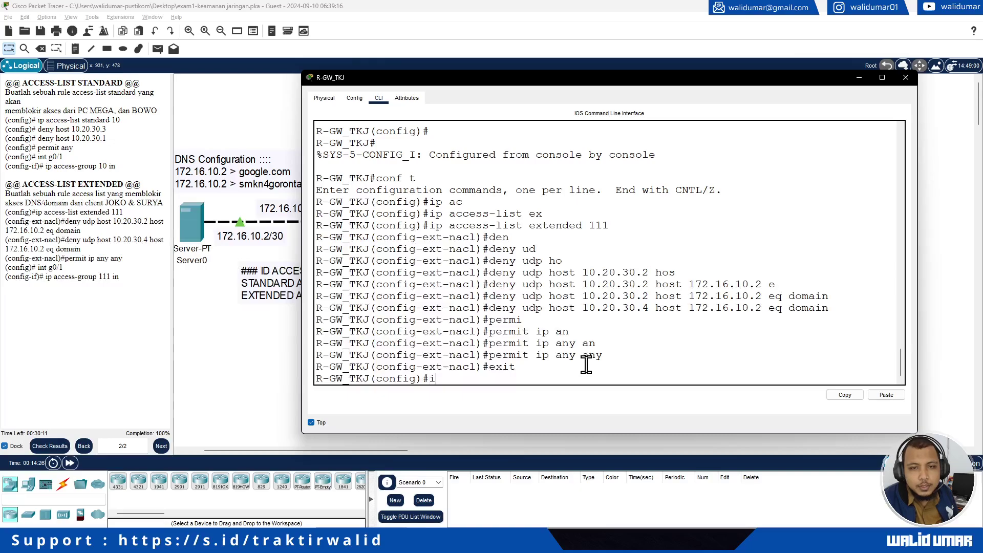
text(nt g0/1)
key(Return)
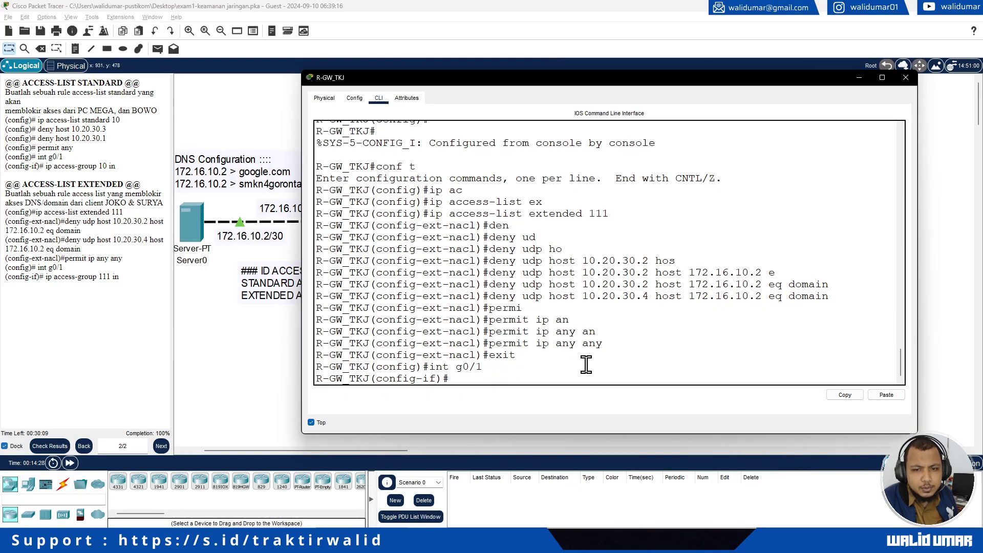
text(ip ac)
key(Tab)
text(111)
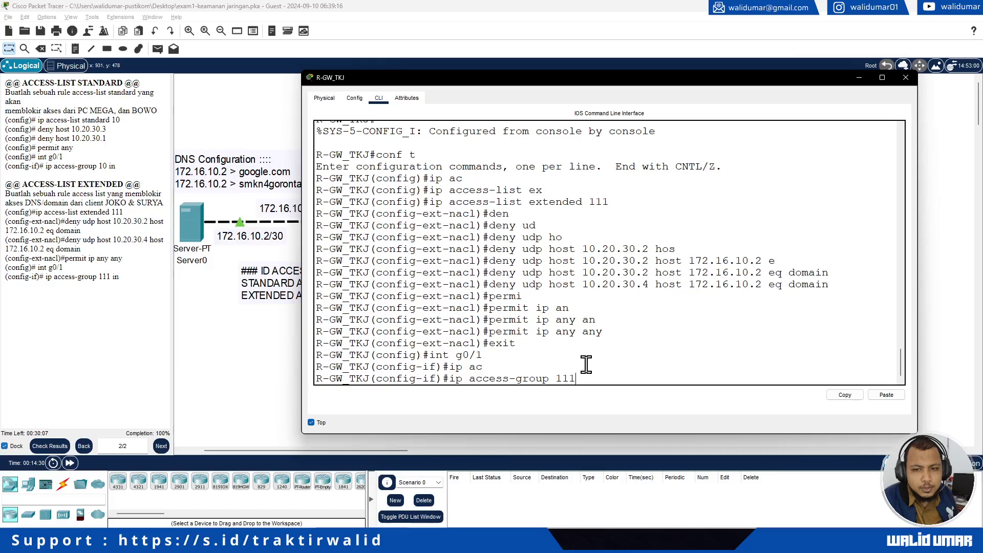
text( in)
key(Return)
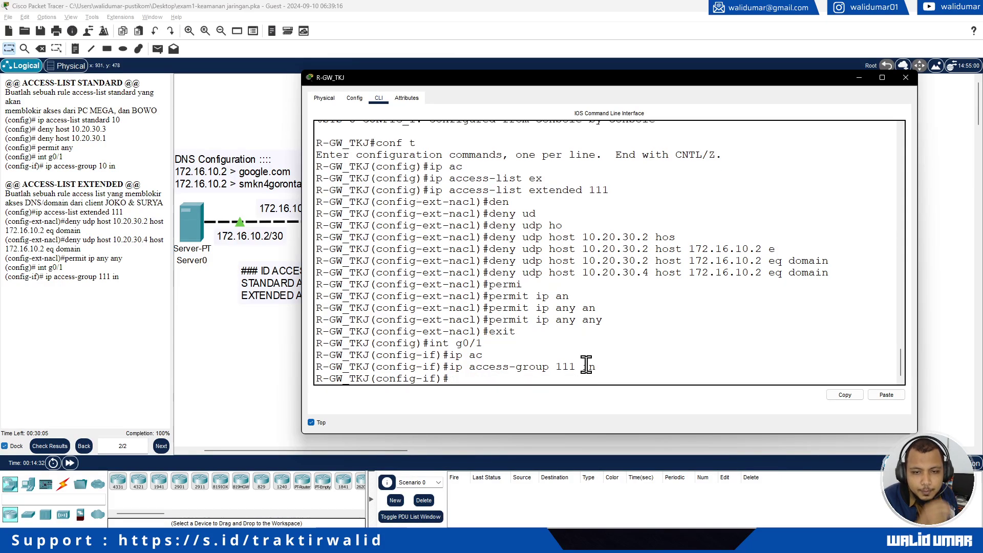
Move and narrow the R-GW_TKJ window so the four PCs in the topology stay accessible beside it
click(247, 372)
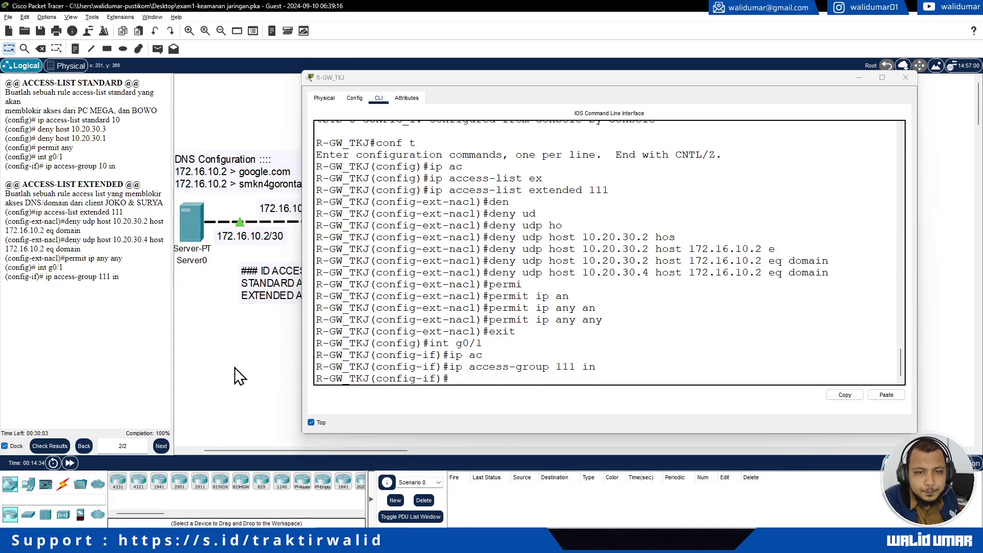
drag(798, 88, 471, 104)
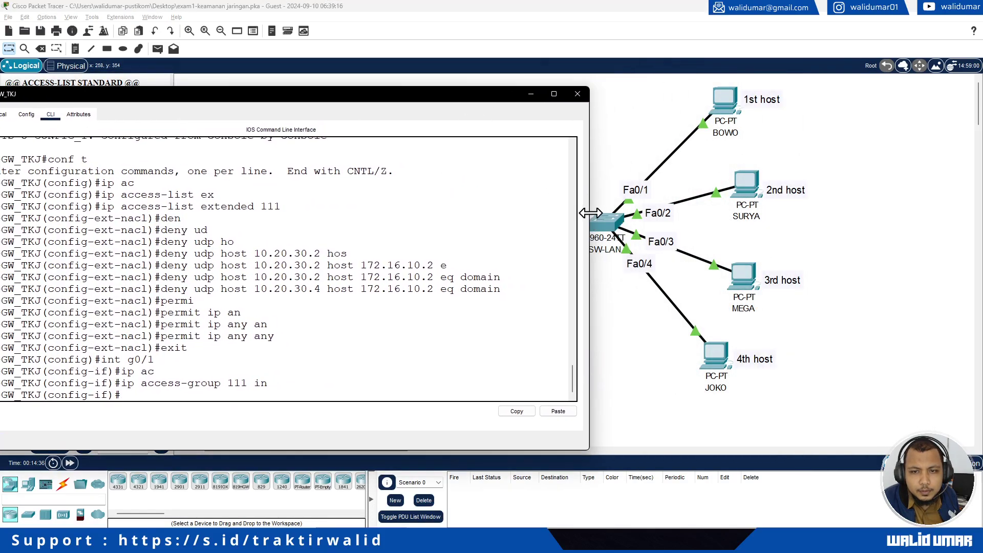
drag(592, 214, 364, 158)
drag(281, 106, 298, 107)
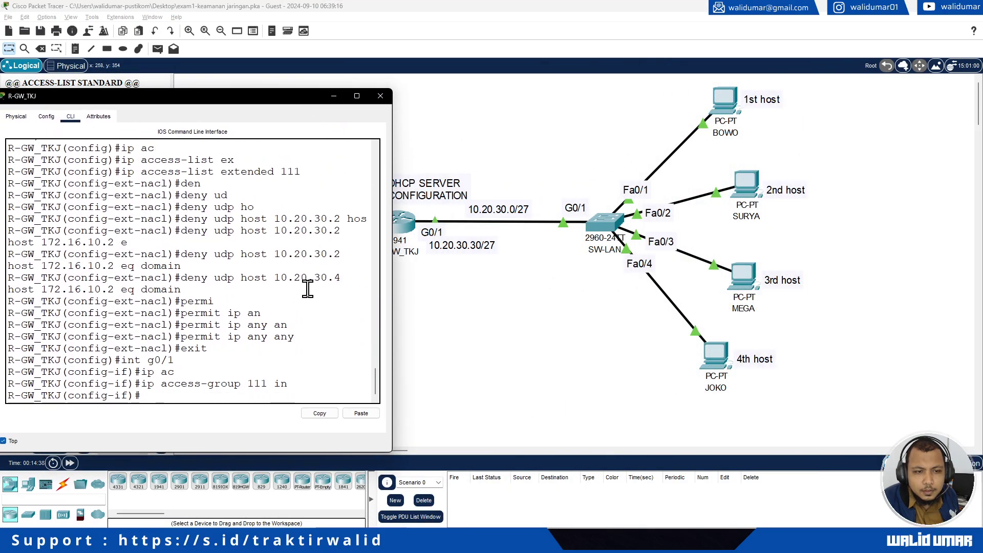
key(Up)
key(Up)
key(Up)
key(Up)
key(Up)
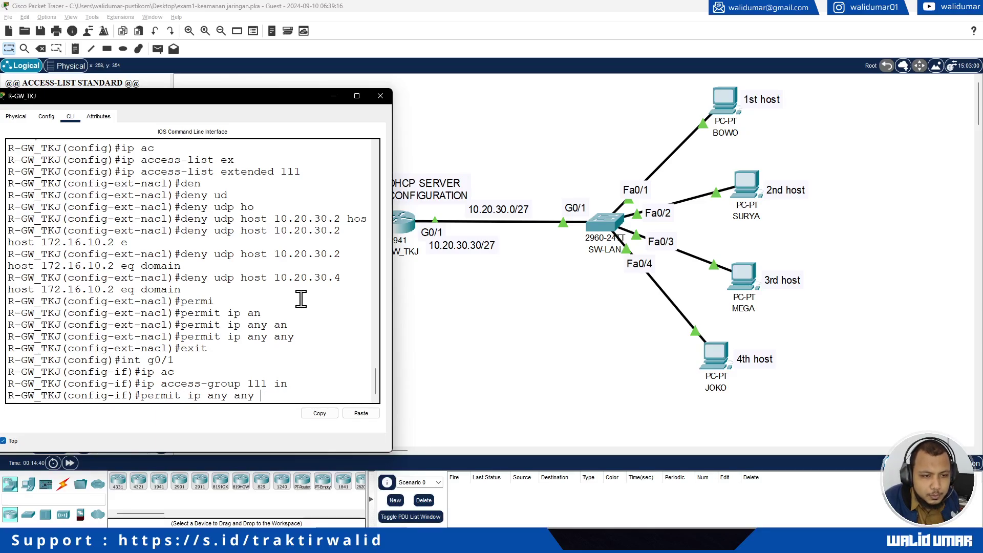
key(Down)
key(Down)
key(Down)
key(Down)
key(Down)
key(Down)
key(Down)
key(Down)
key(Down)
key(Down)
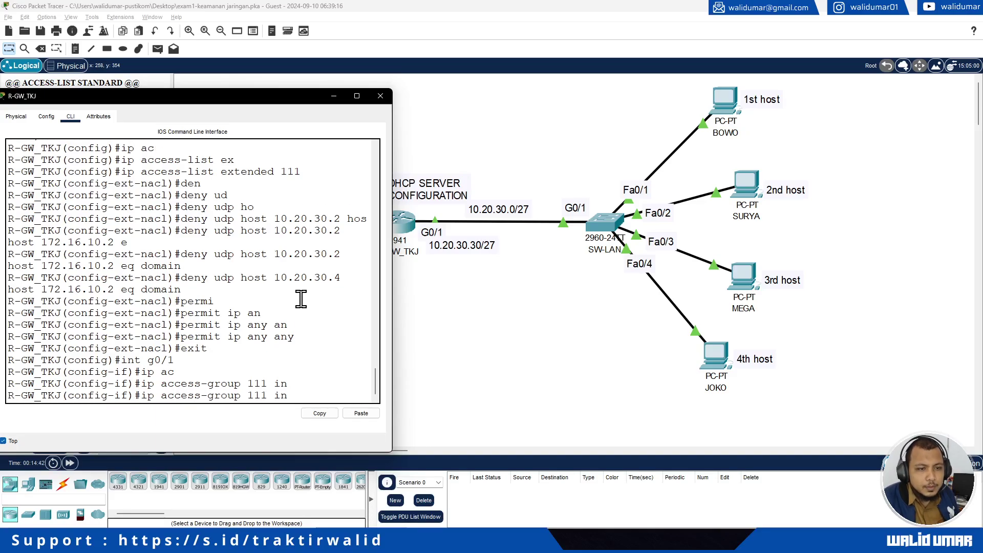
Exit interface configuration, run do show ip access-list in a wider console and examine the rules of extended list 111
text(exit)
key(Return)
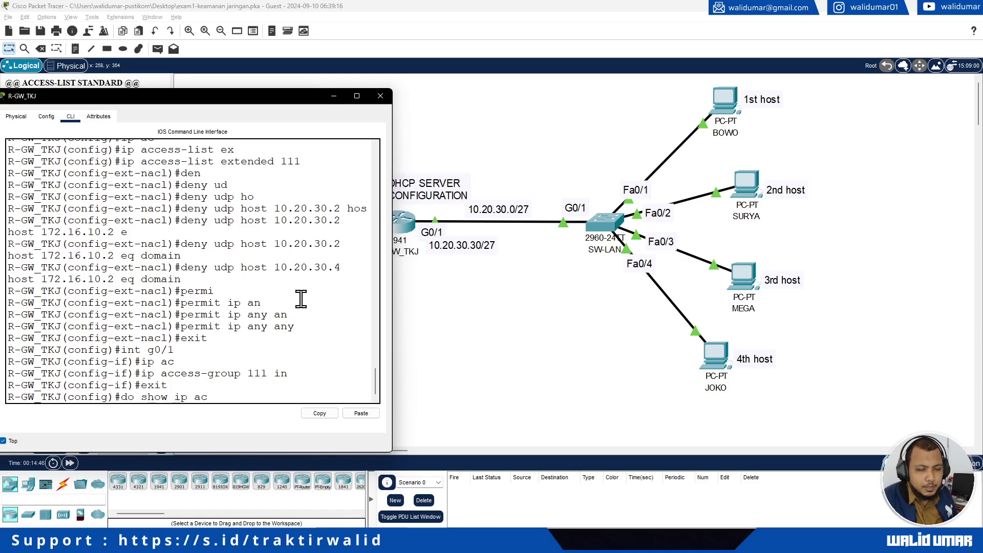
text(do show ip access-list)
key(Return)
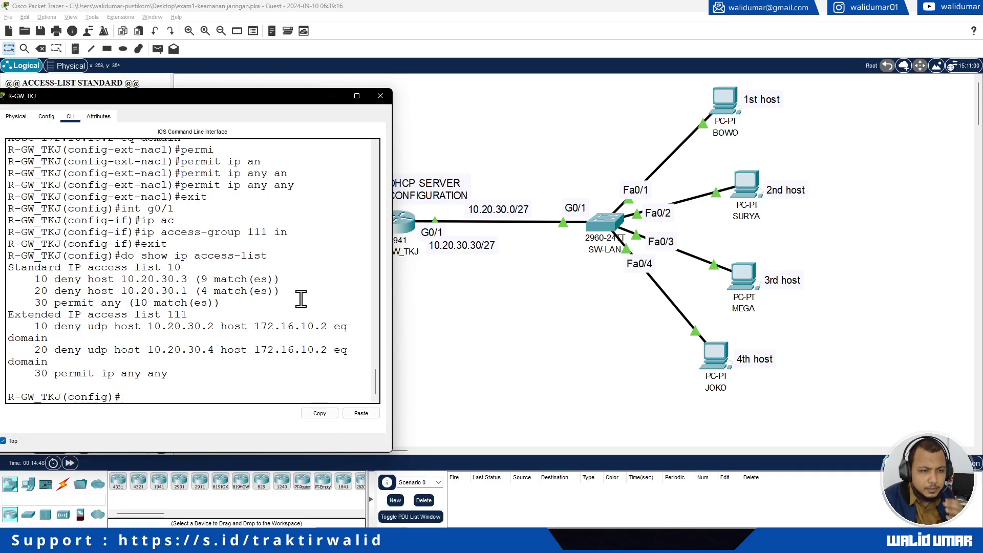
drag(394, 297, 493, 299)
drag(24, 348, 154, 374)
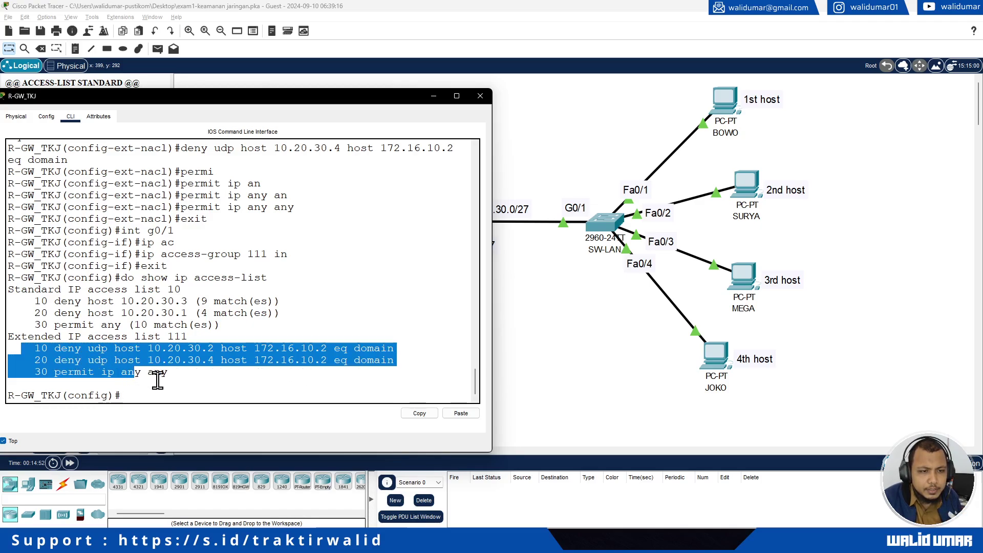
click(154, 374)
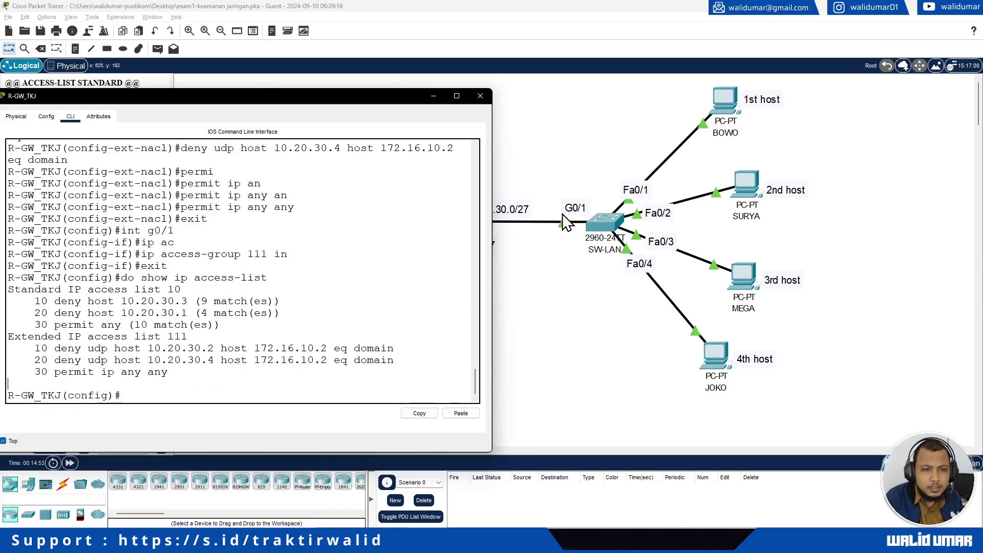
Ping 172.16.10.2 from PC SURYA's Command Prompt and widen its window to read the replies
click(745, 186)
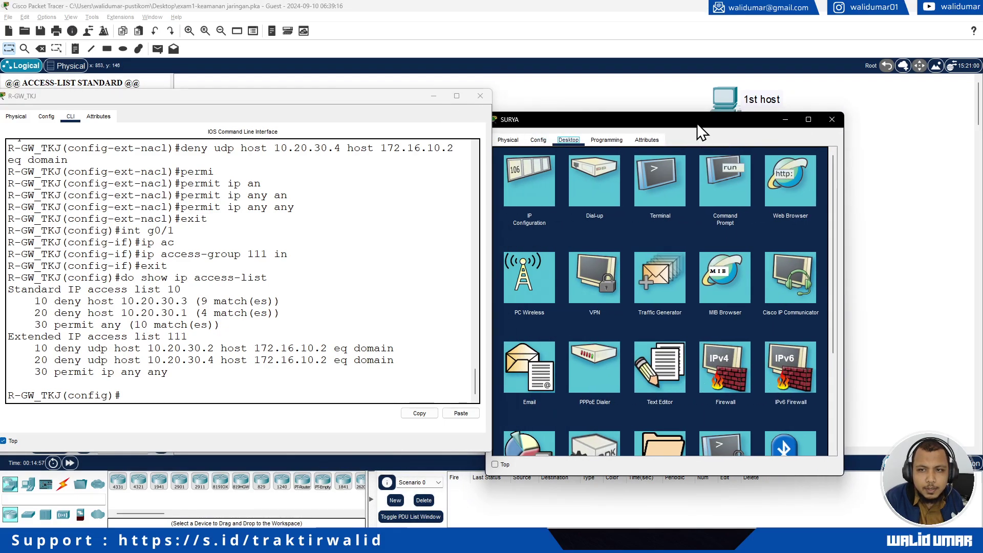
click(754, 164)
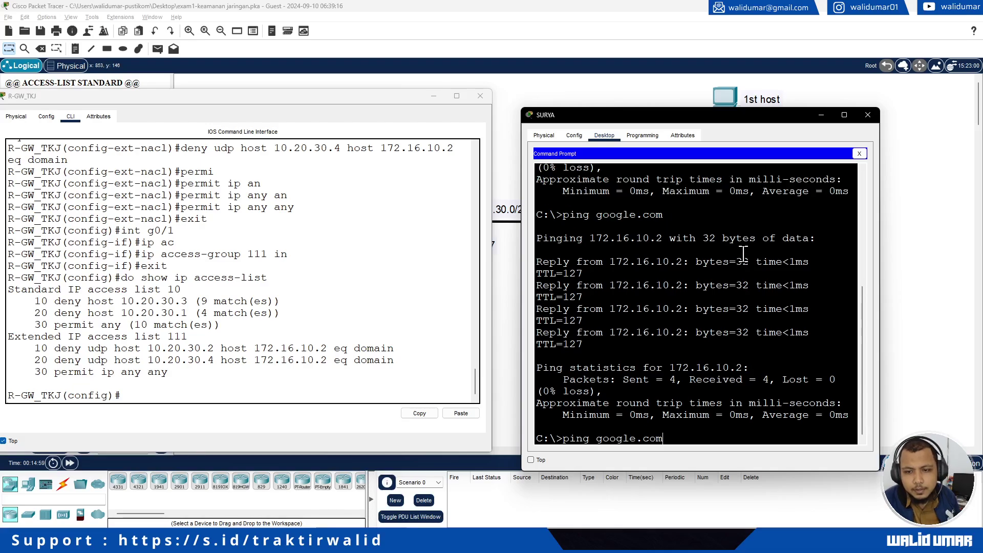
key(Up)
key(Return)
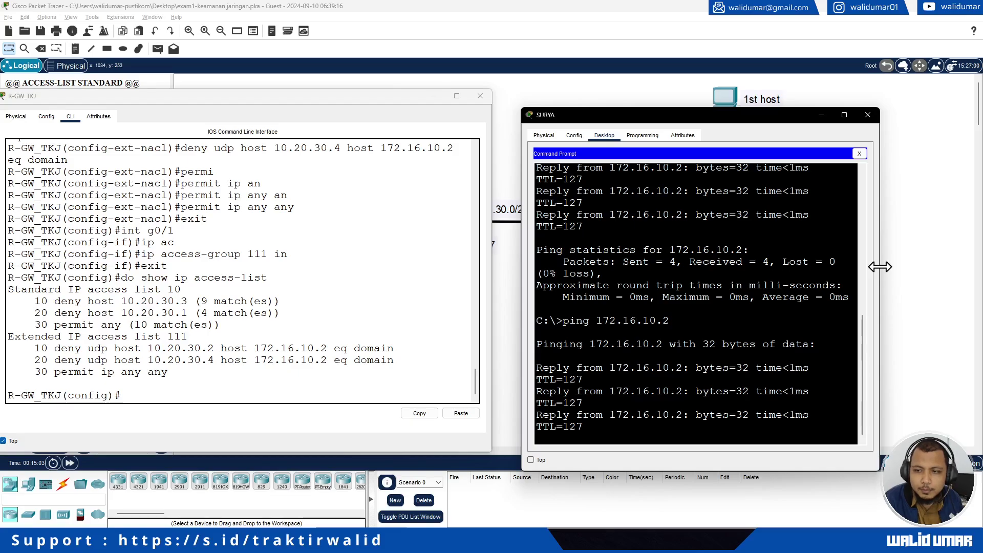
drag(879, 266, 968, 270)
Run do show ip access-list again on R-GW_TKJ to check the match counters after the ping
click(138, 395)
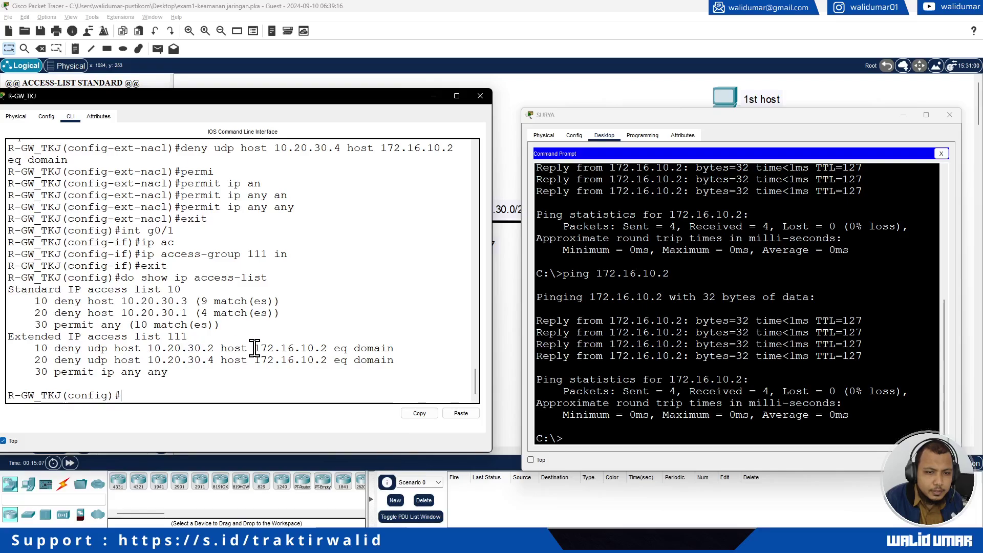
key(Up)
key(Return)
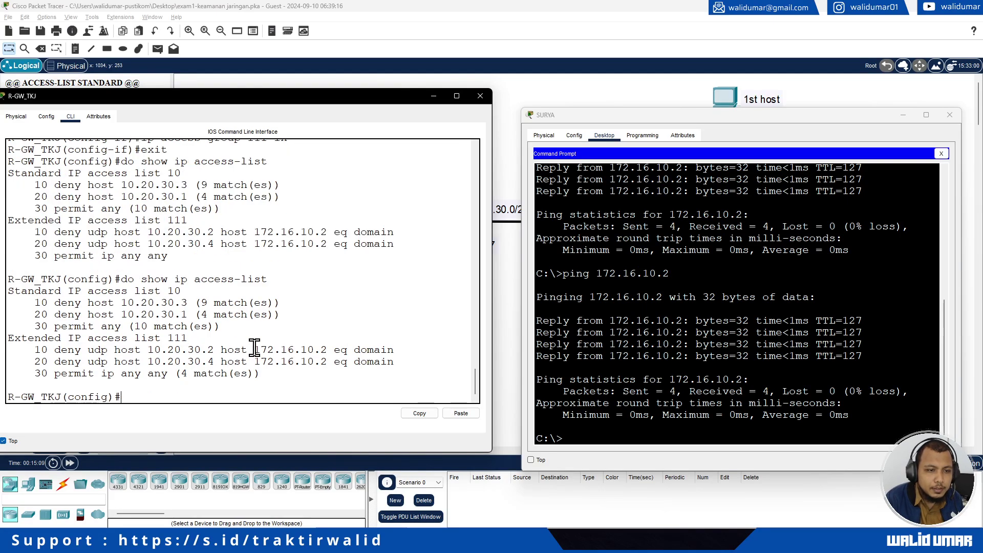
Load 172.16.10.2 in SURYA's Web Browser and recheck the access list counters on the router
click(653, 434)
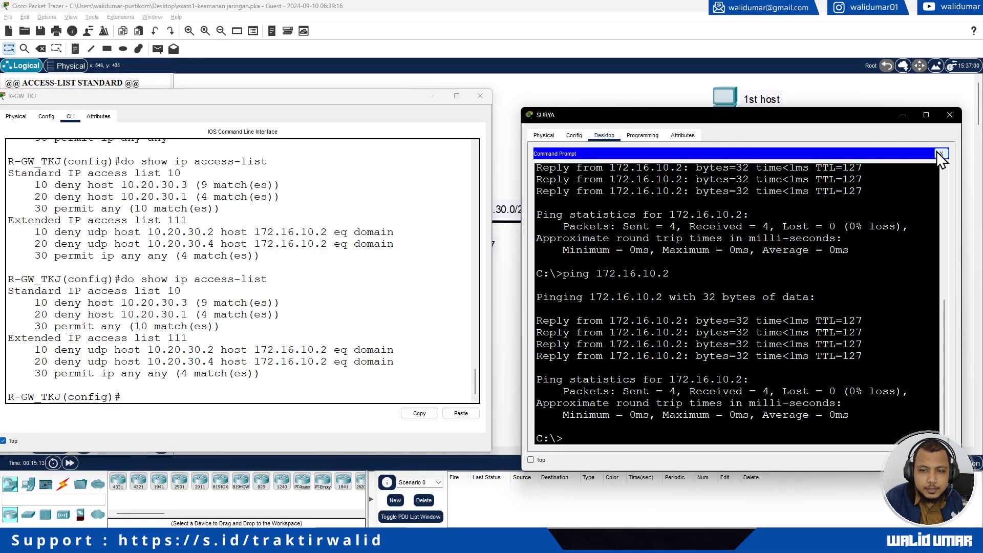
click(940, 154)
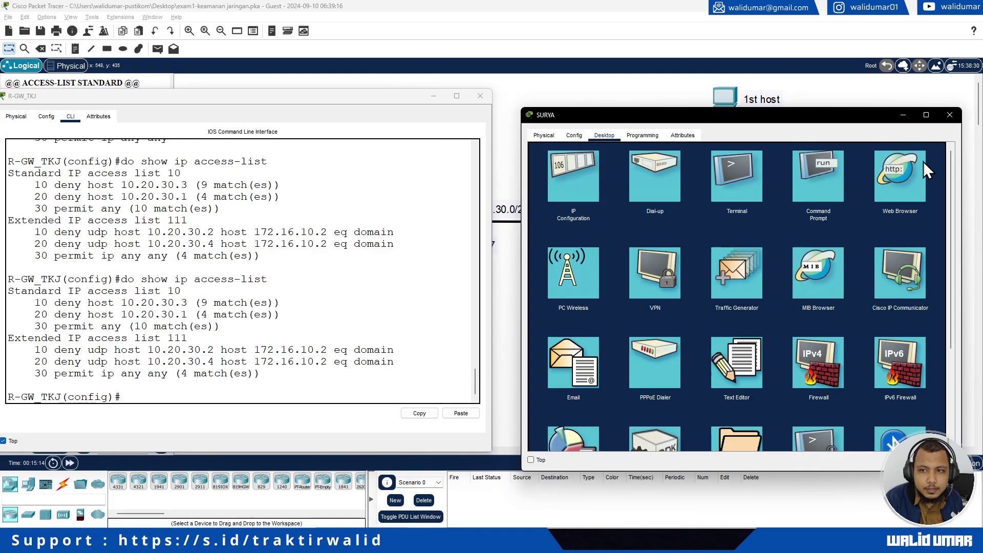
click(898, 179)
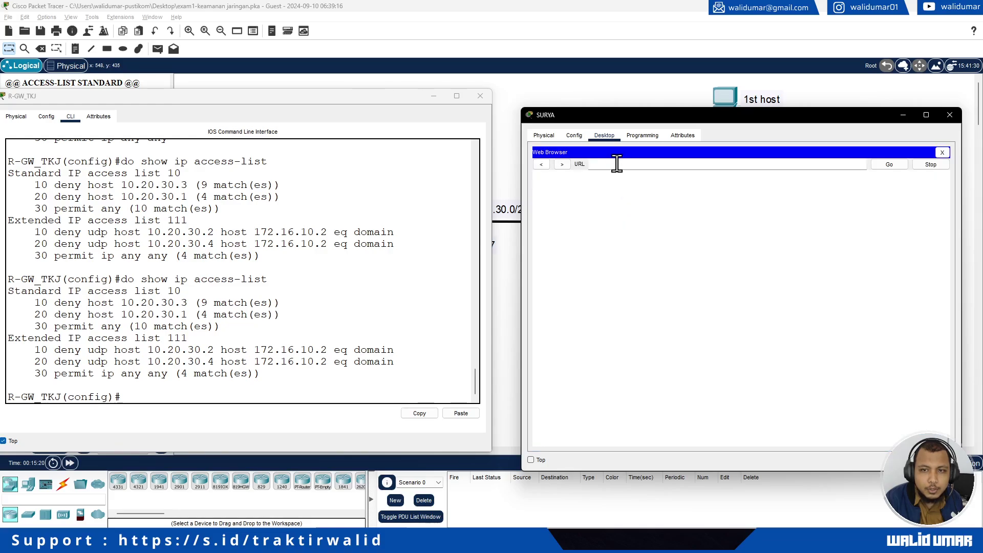
click(616, 164)
text(172.)
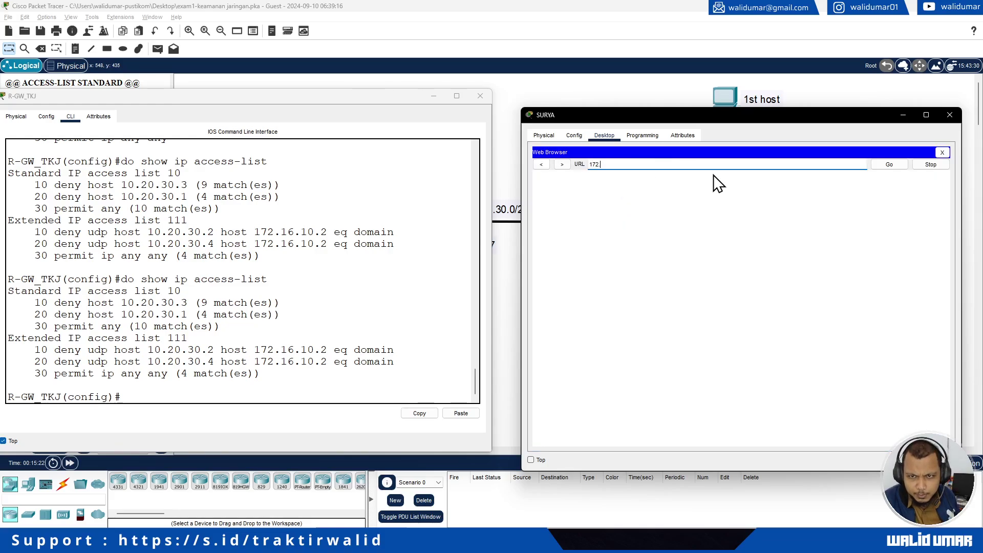
text(16.1)
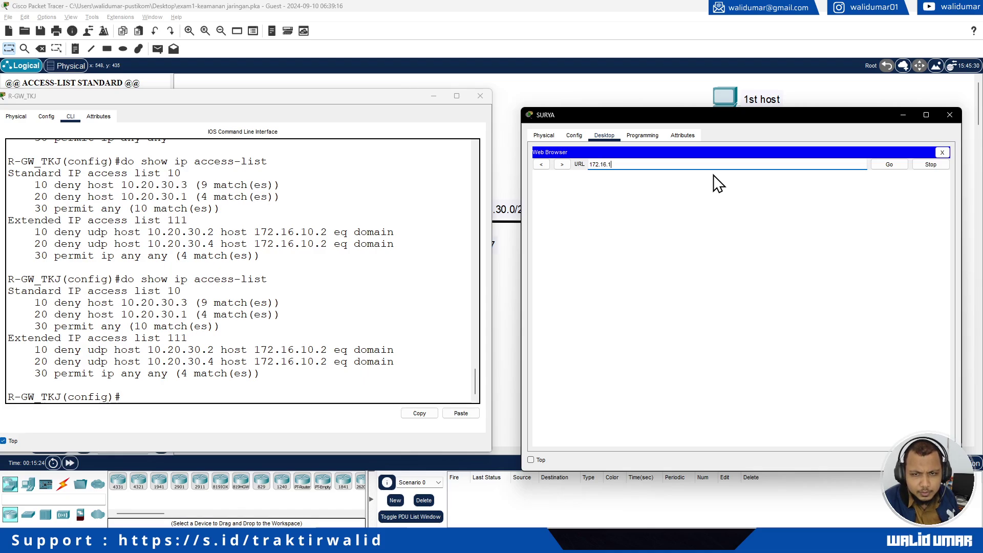
text(0.2)
key(Return)
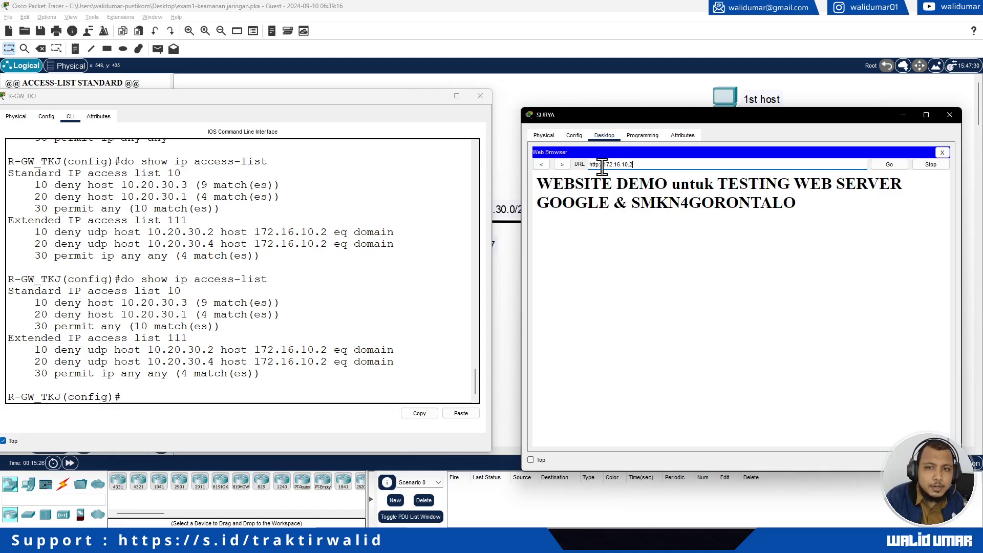
click(370, 348)
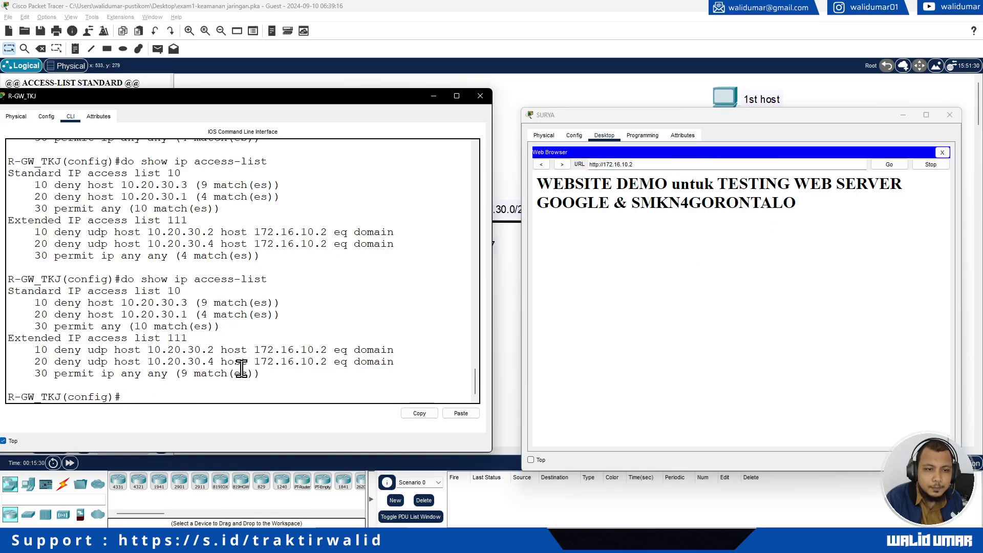
Load google.com in SURYA's Web Browser, list the access lists again and examine the matches on the 10.20.30.2 deny rule
click(665, 166)
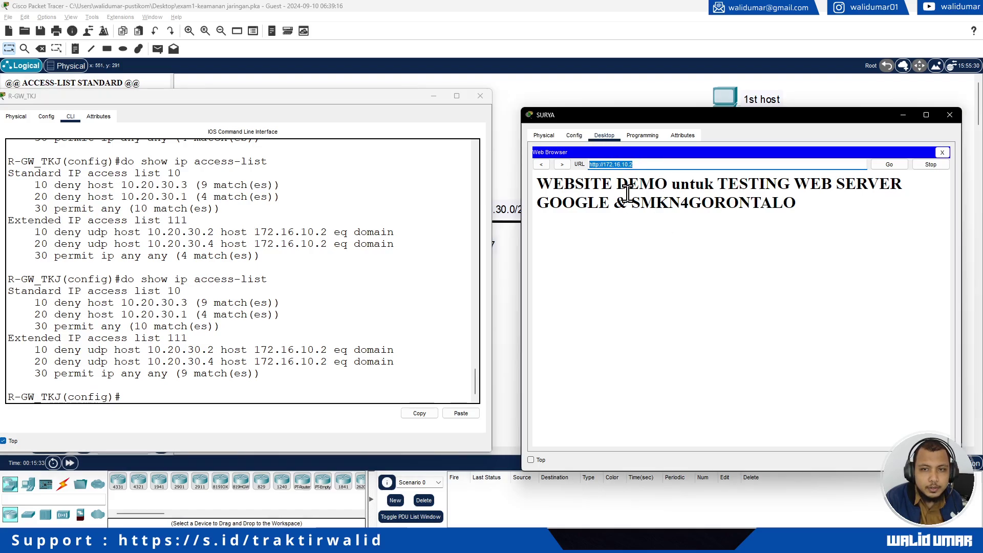
text(google.com)
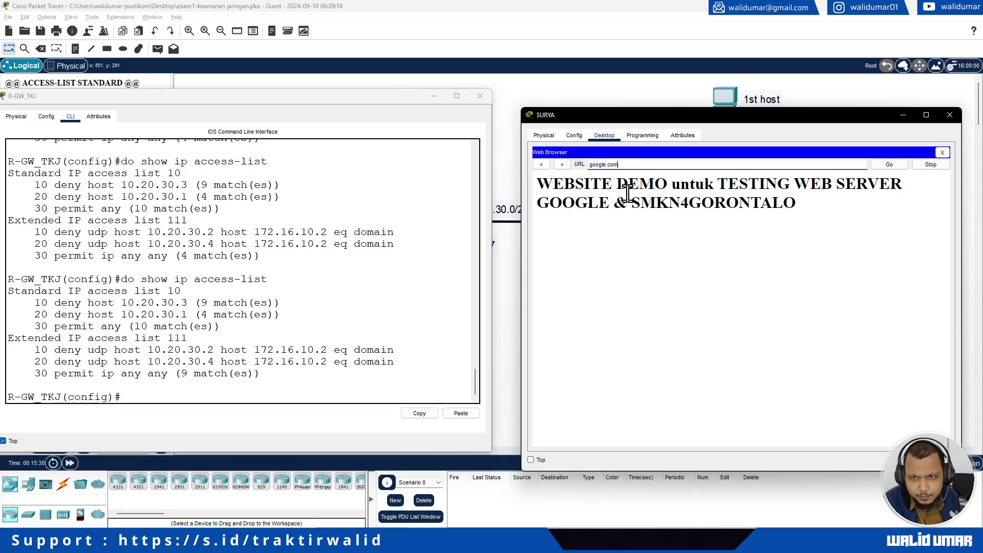
key(Return)
click(387, 315)
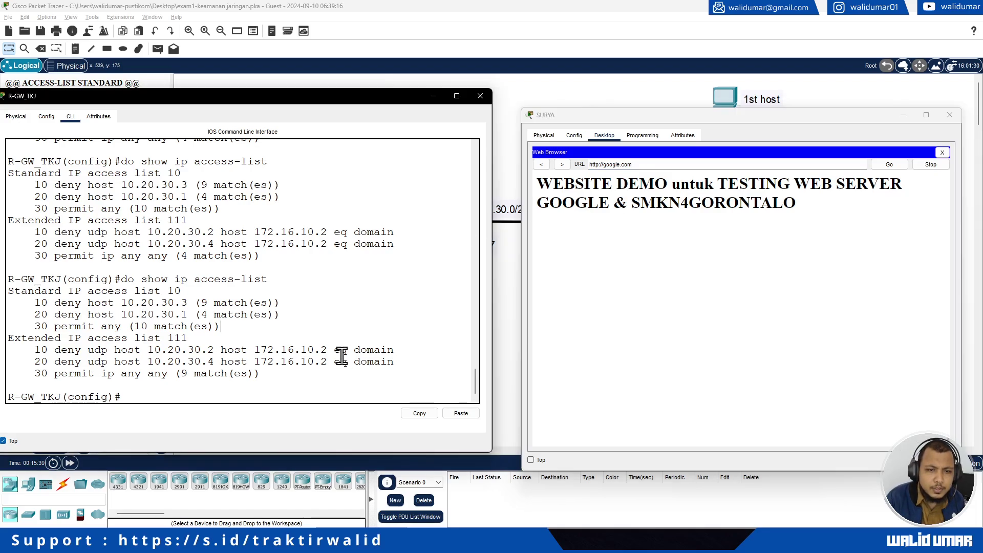
key(Up)
key(Return)
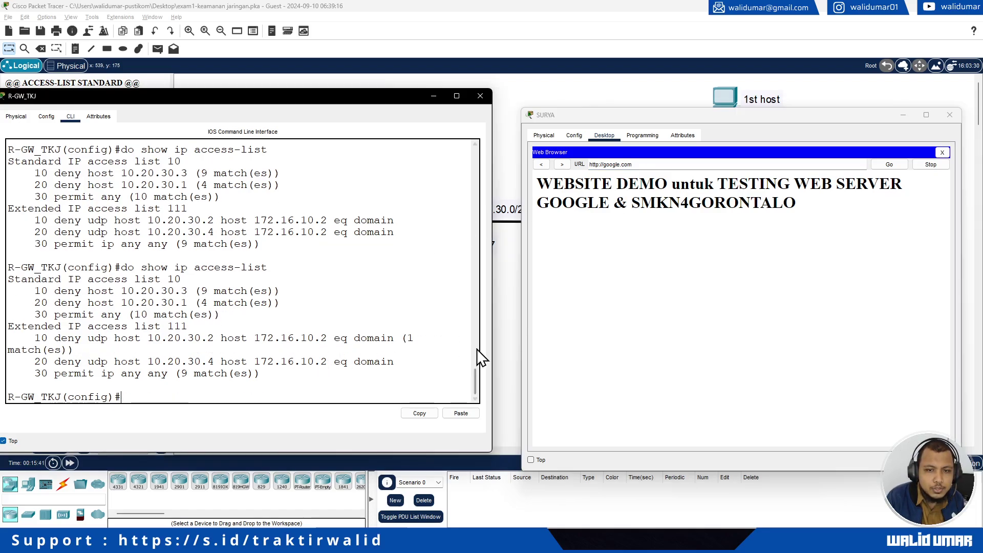
drag(492, 339, 514, 343)
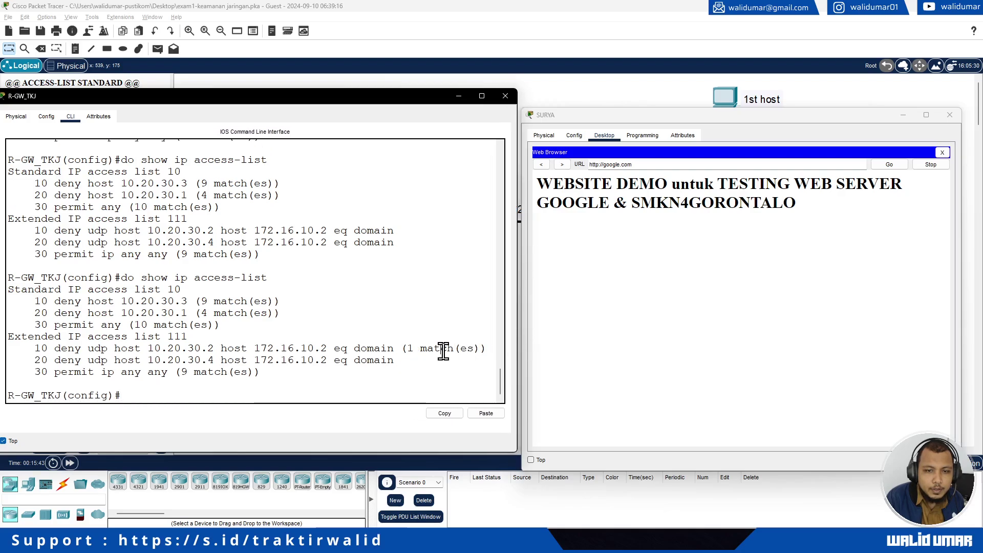
triple_click(444, 348)
Reload google.com on SURYA, rerun do show ip access-list and compare the 10.20.30.2 deny rule's matches
click(897, 173)
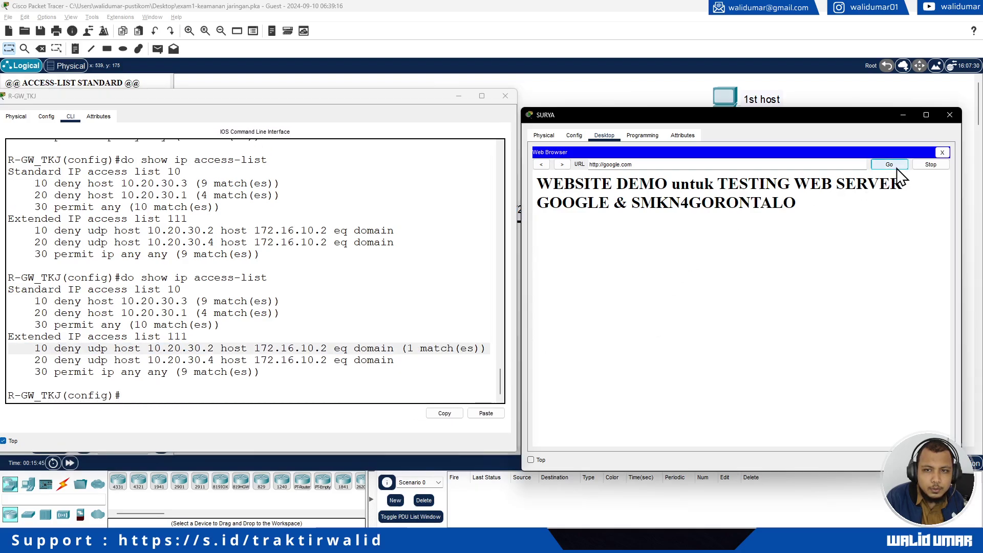
click(321, 337)
key(Up)
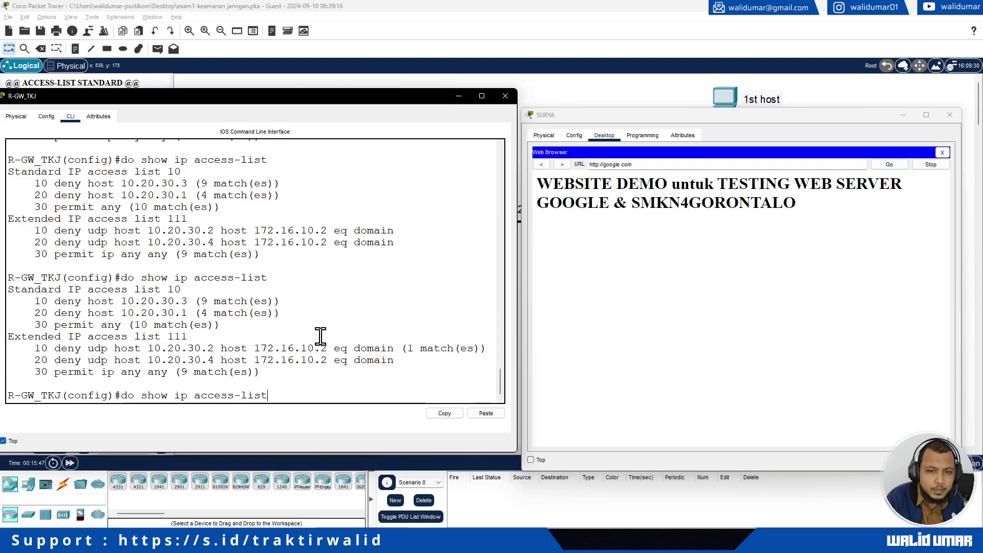
key(Return)
drag(295, 349, 440, 349)
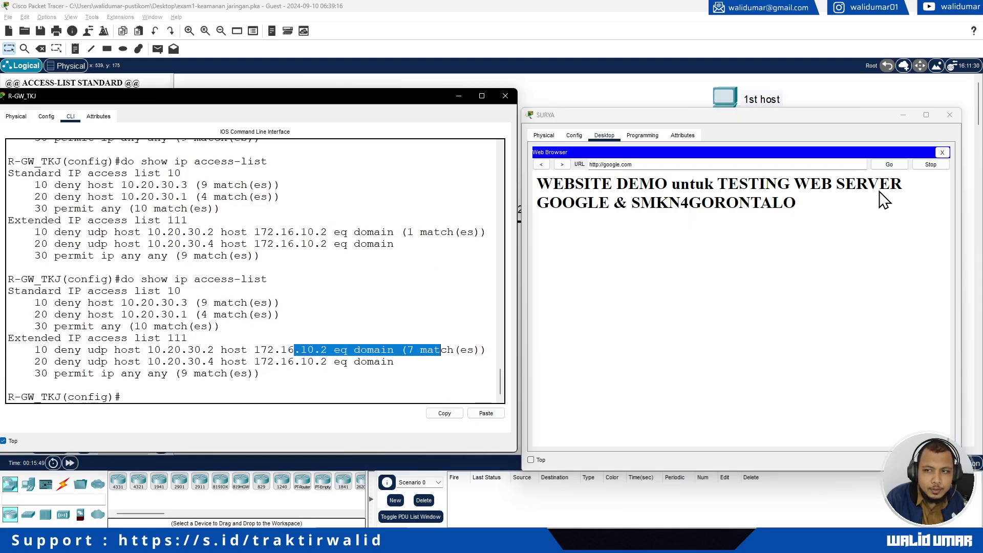
Close SURYA's window and load google.com in BOWO's Web Browser, keeping the page beside the router's CLI
click(949, 114)
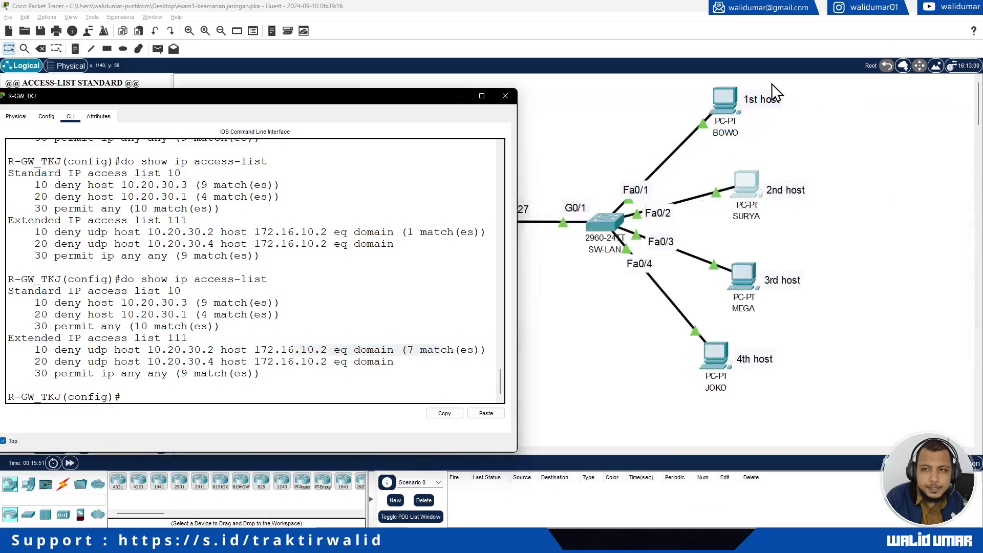
click(719, 94)
drag(582, 105, 812, 125)
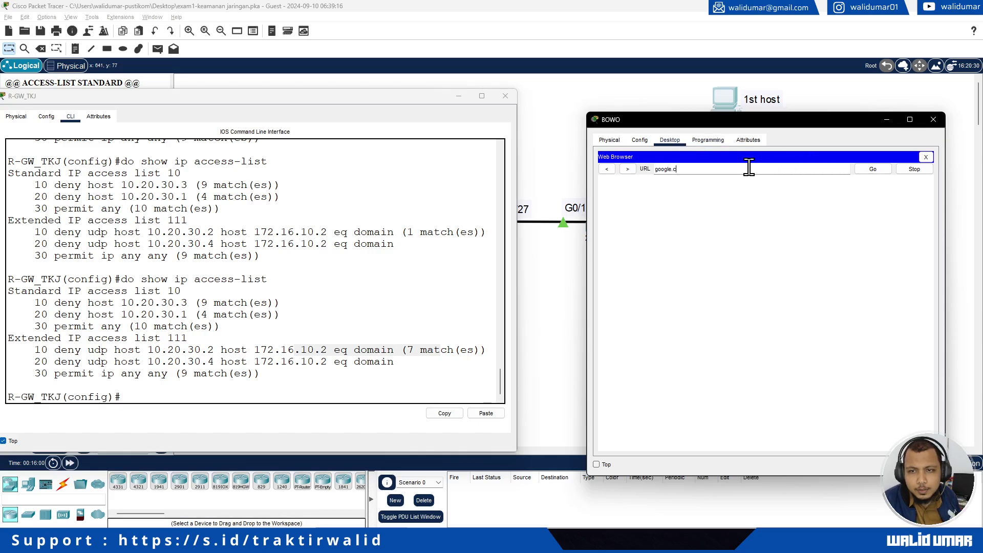
key(Return)
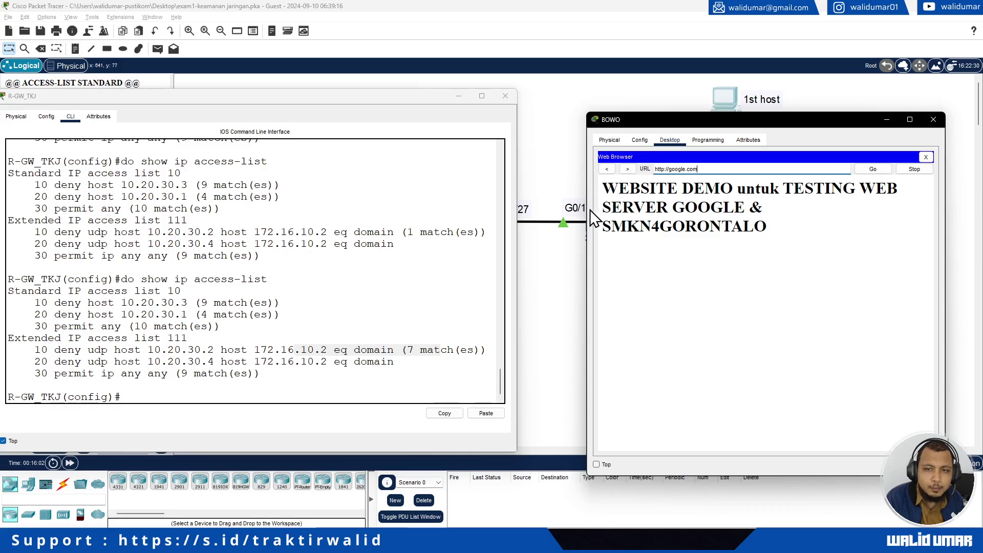
drag(585, 207, 529, 207)
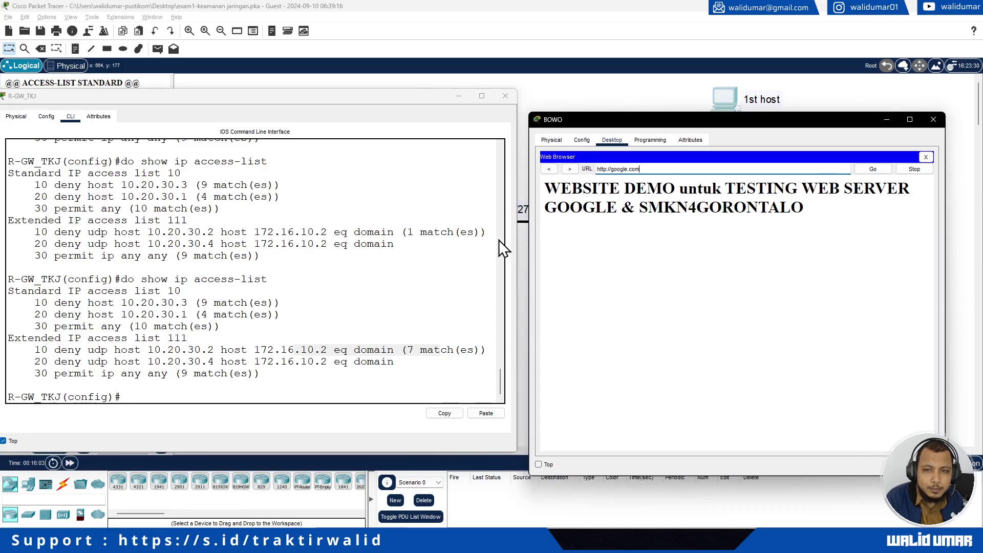
Rerun do show ip access-list on R-GW_TKJ and examine the 10.20.30.2 deny rule's matches after BOWO's page load
click(389, 376)
key(Up)
key(Return)
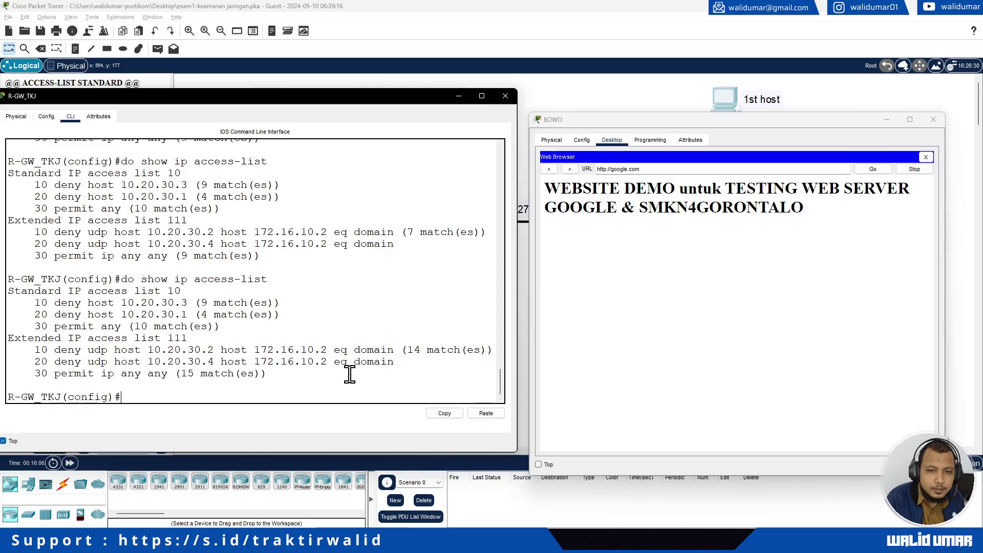
triple_click(401, 347)
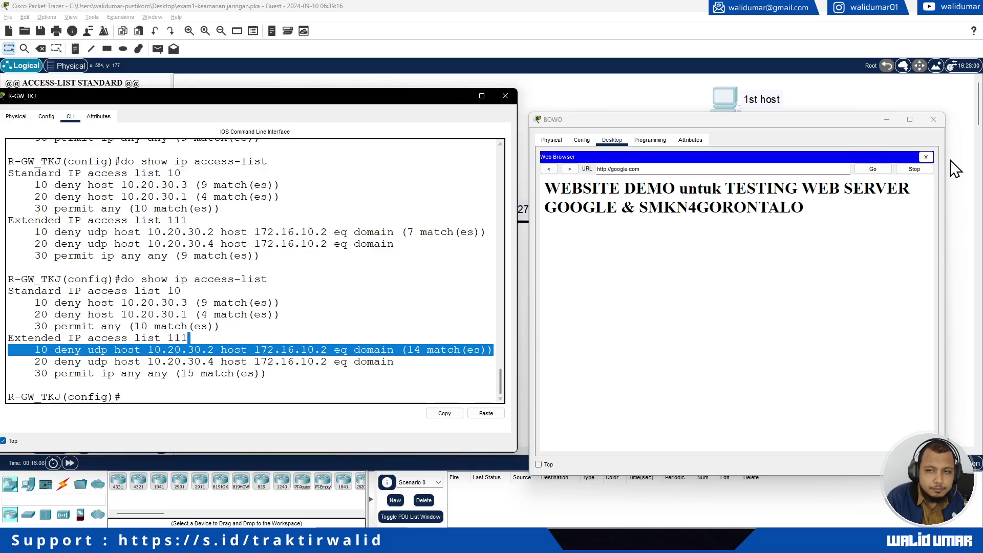
Reopen BOWO, ping google.com from its Command Prompt, and close the PC window
click(932, 121)
click(722, 97)
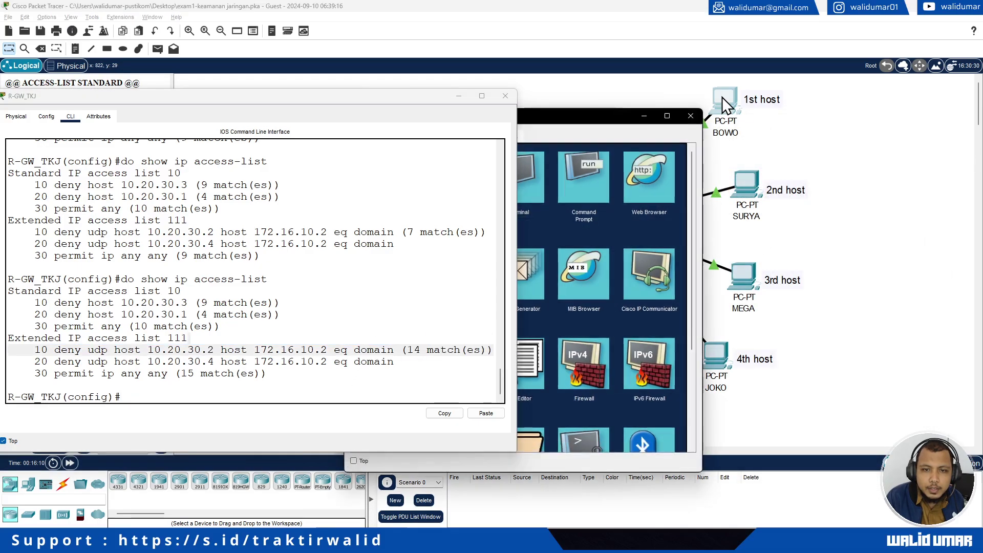
drag(602, 122, 800, 121)
click(790, 177)
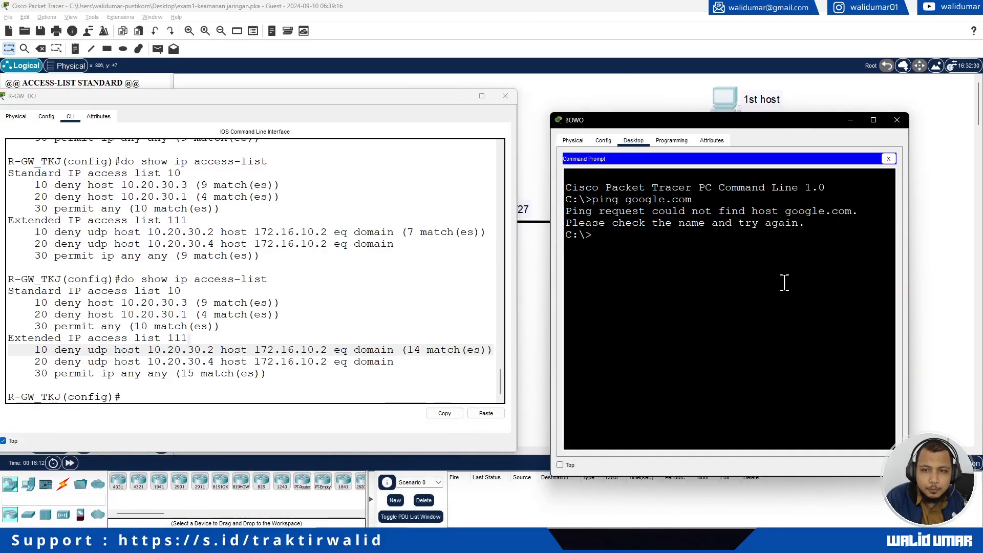
key(Up)
key(Return)
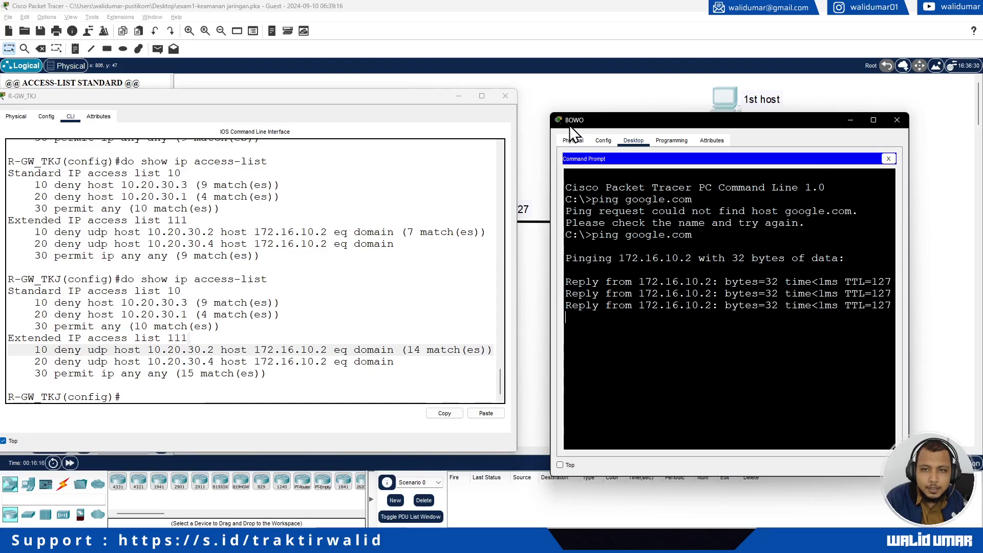
click(896, 120)
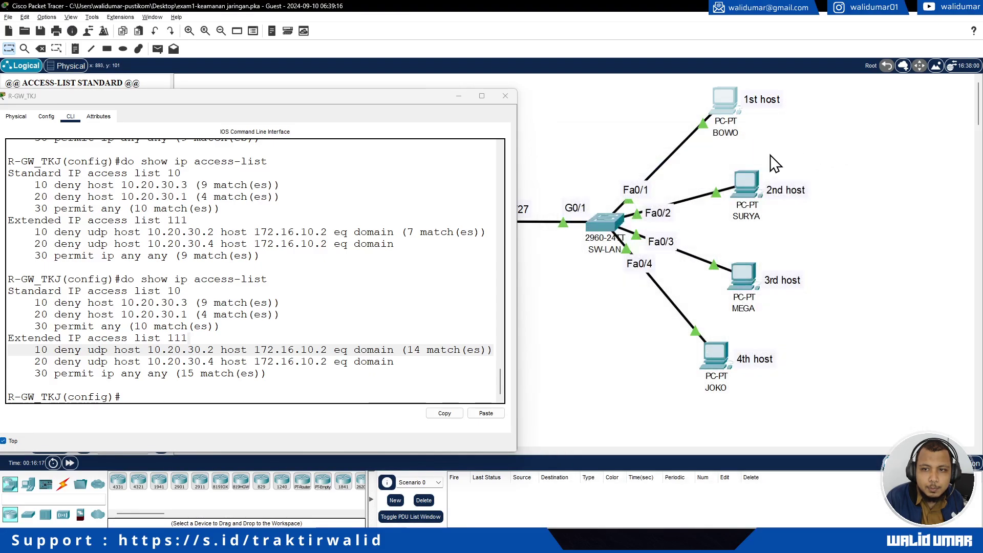
Ping google.com from SURYA's Command Prompt
click(742, 186)
drag(599, 121, 824, 108)
click(793, 181)
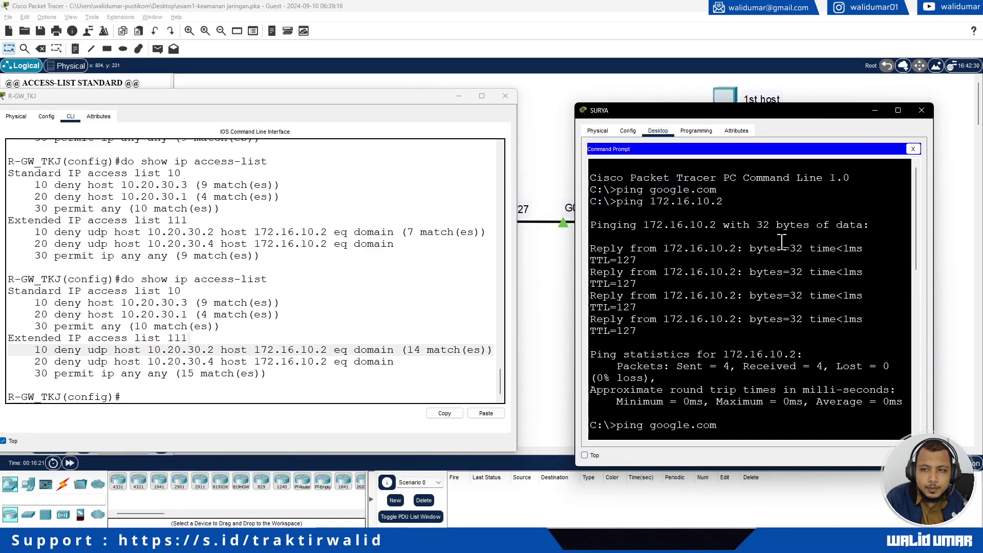
key(Up)
key(Up)
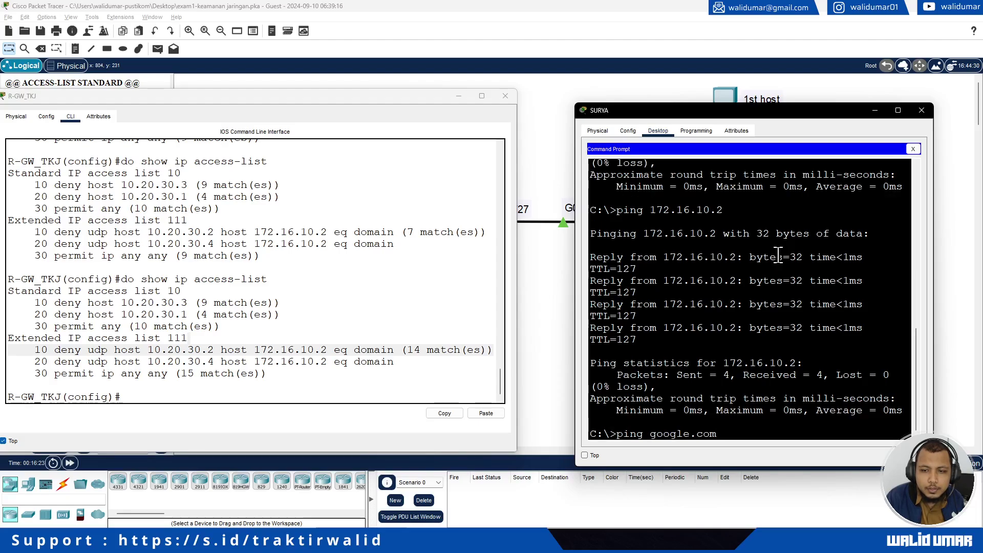
key(Return)
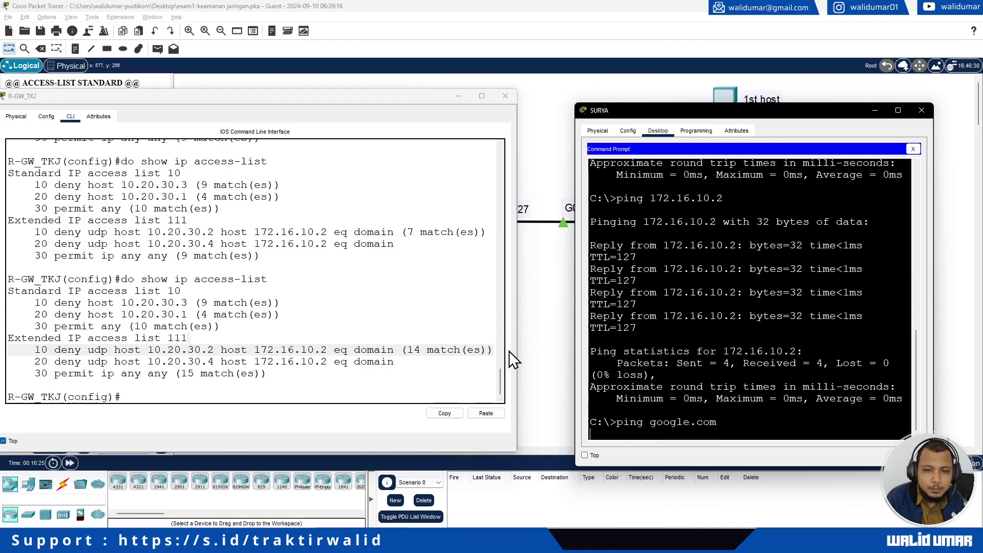
Widen the router window, run do show ip access-list twice during SURYA's ping, and close SURYA
drag(516, 343, 563, 340)
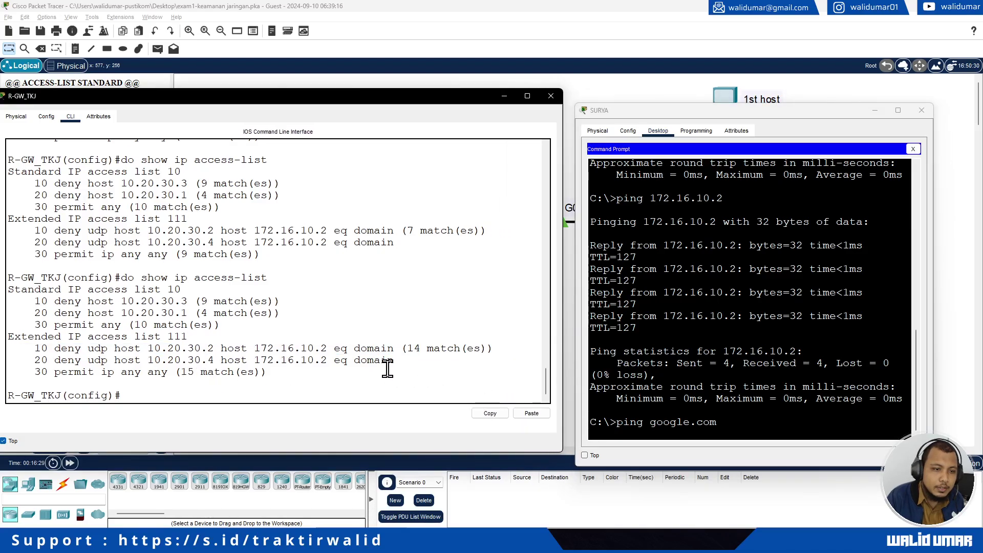
key(Up)
key(Return)
key(Up)
key(Return)
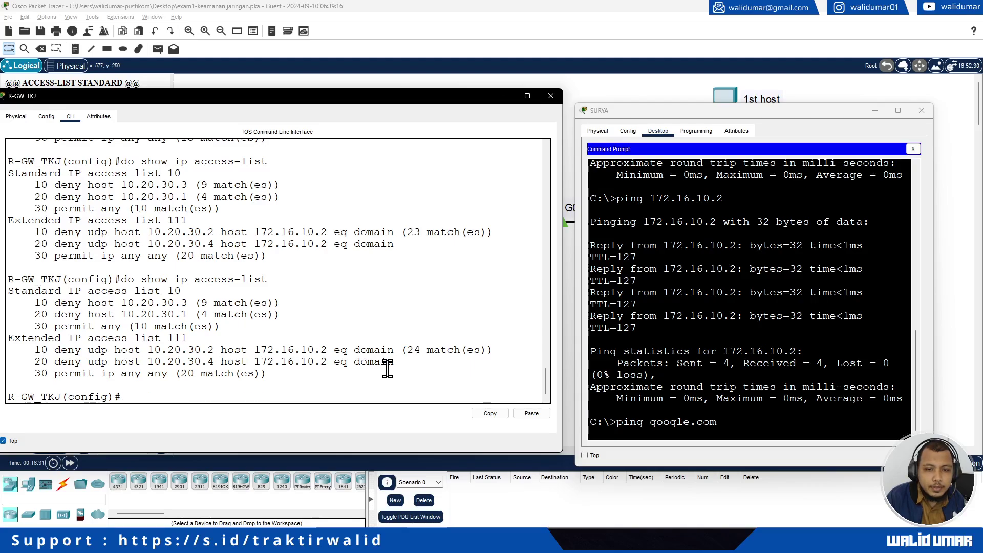
click(921, 110)
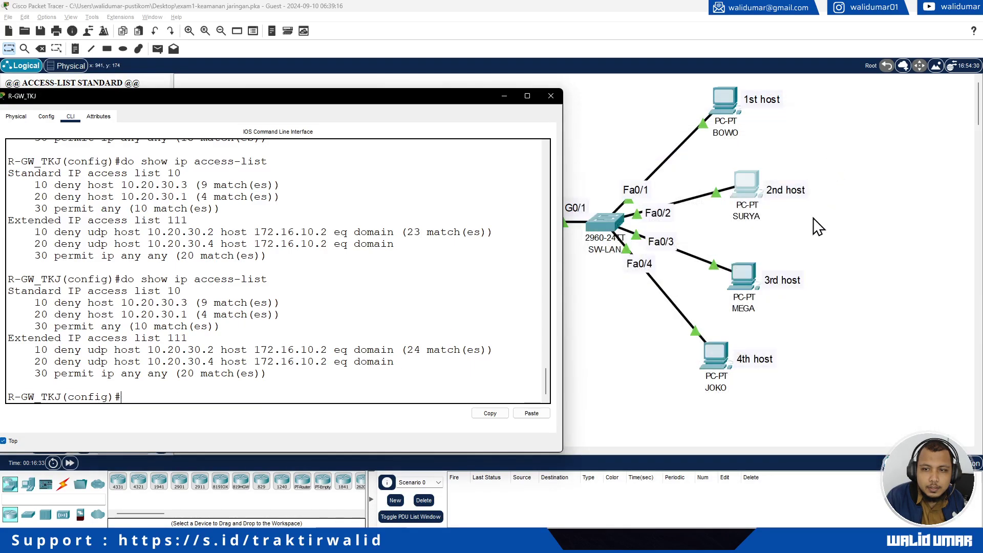
Ping 172.16.10.2 from JOKO's Command Prompt, with its window placed beside the router's CLI
click(715, 364)
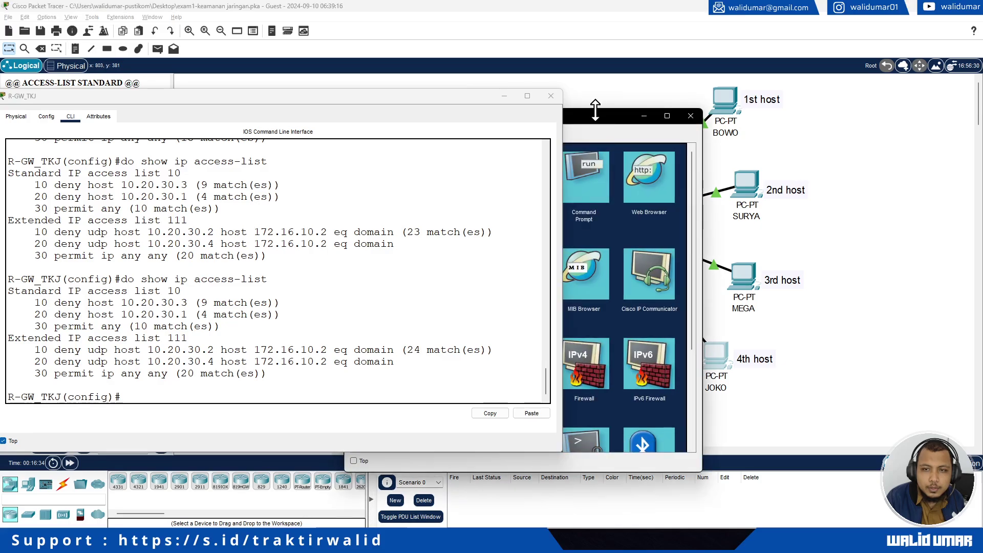
drag(601, 116, 798, 92)
click(808, 164)
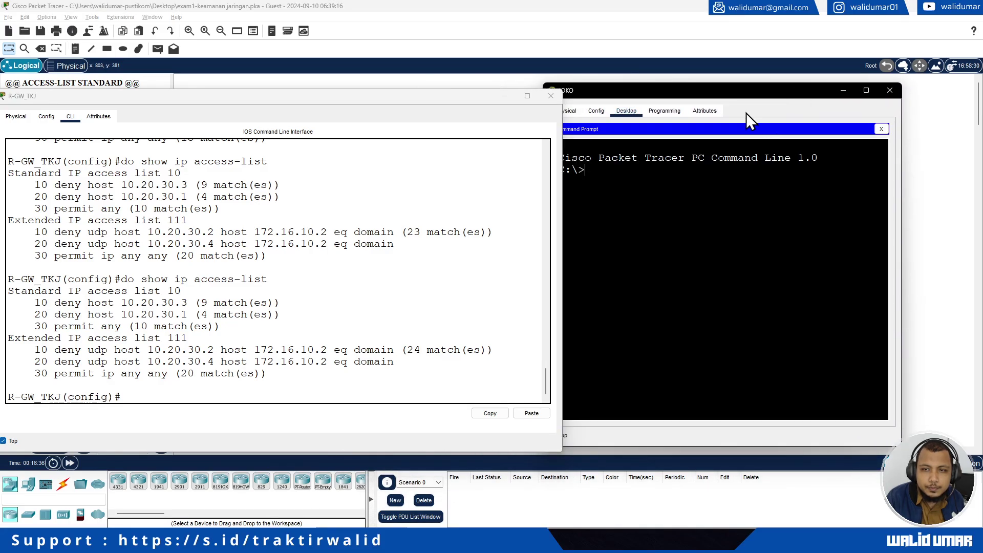
drag(736, 95, 769, 93)
text(ping 172.1)
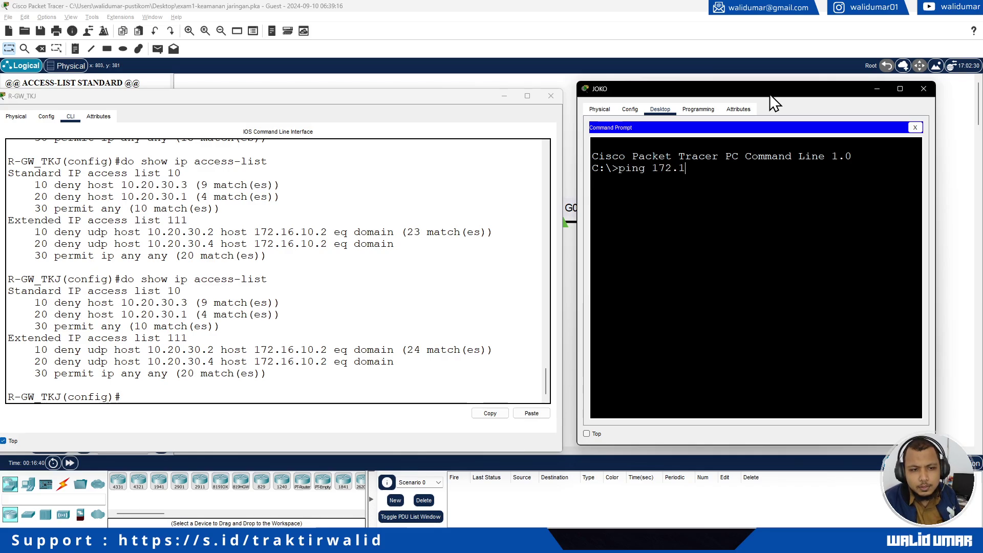
text(6.10.2)
key(Return)
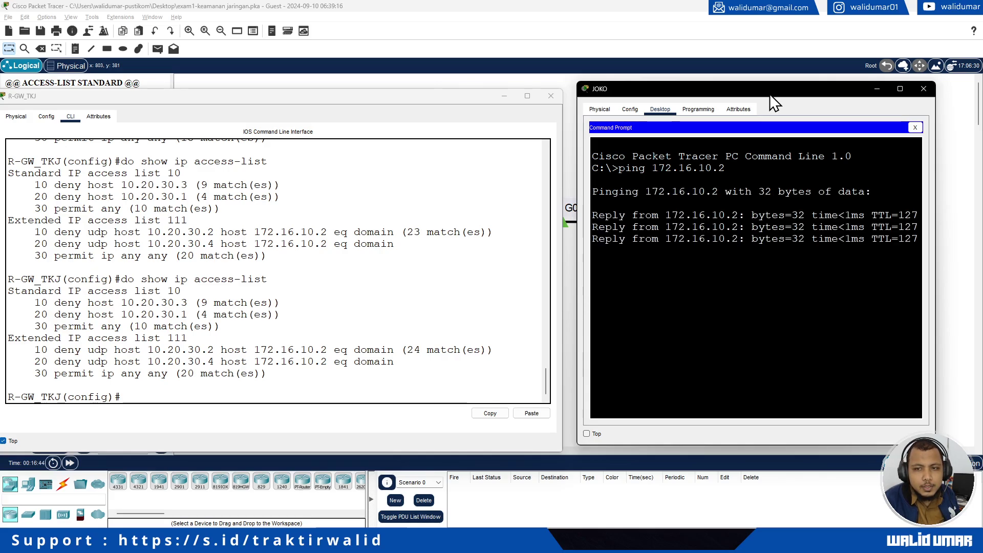
Ping google.com from JOKO's Command Prompt to test name resolution
key(Up)
key(BackSpace)
key(BackSpace)
key(BackSpace)
key(BackSpace)
key(BackSpace)
key(BackSpace)
key(BackSpace)
key(BackSpace)
key(BackSpace)
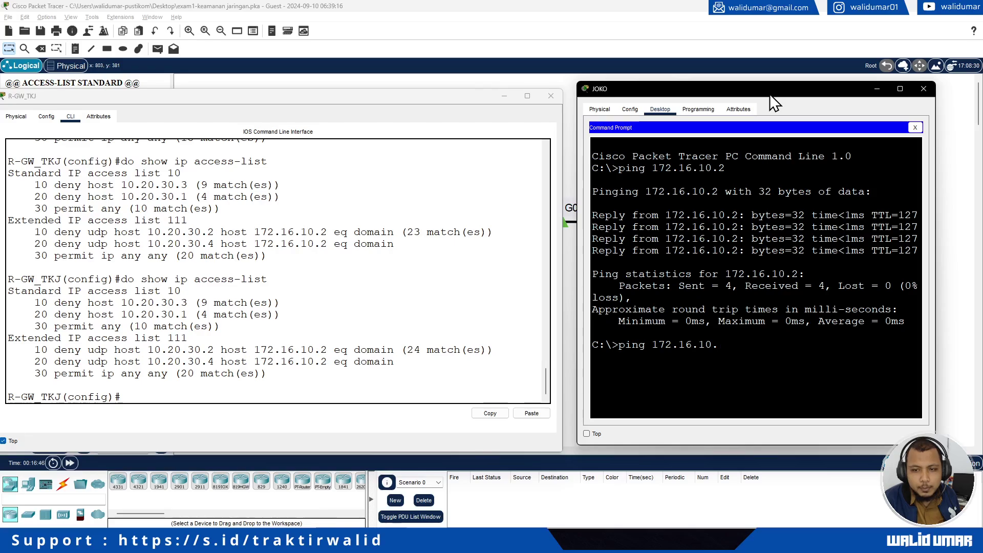
text(google.com)
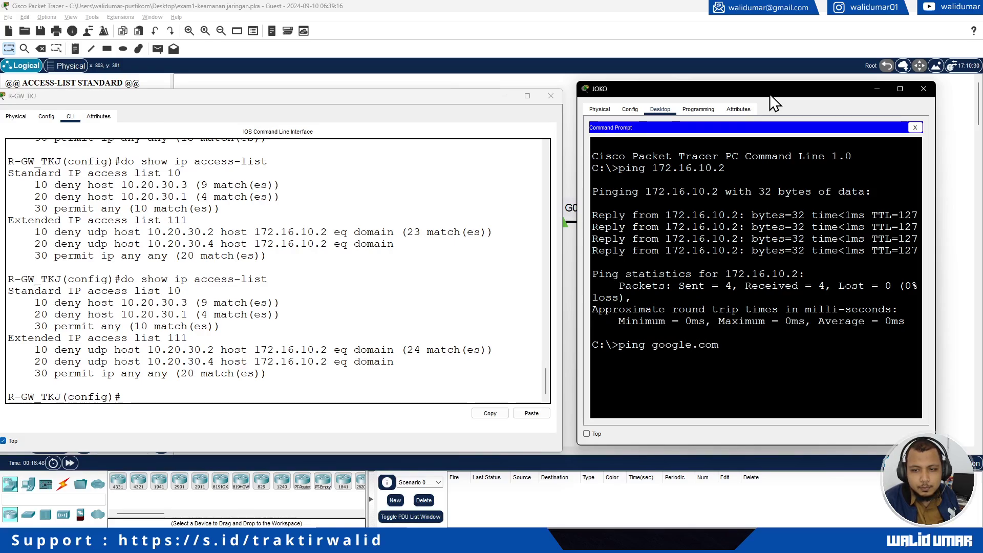
List the router's access lists repeatedly to check the 10.20.30.4 deny rule during JOKO's google.com ping
click(471, 231)
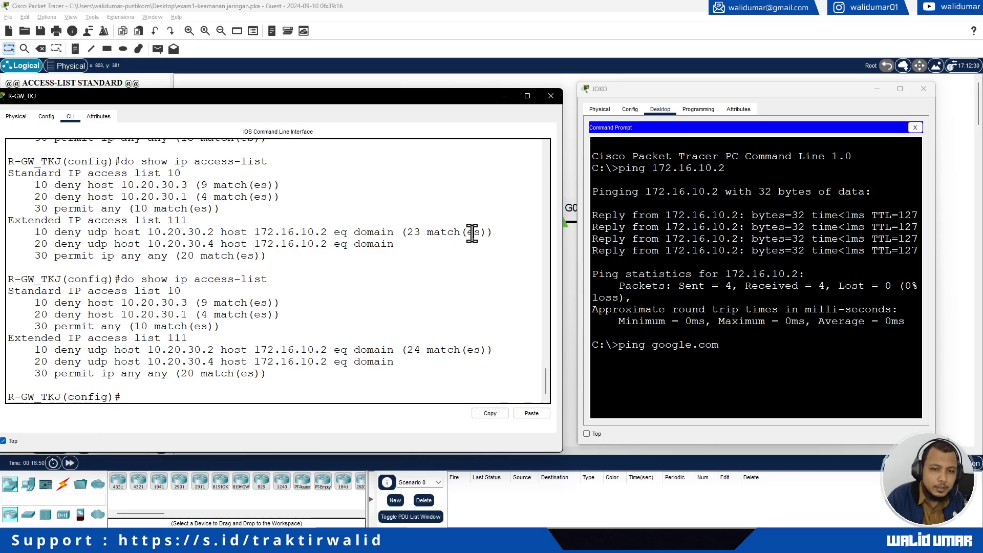
key(Up)
key(Return)
key(Up)
key(Return)
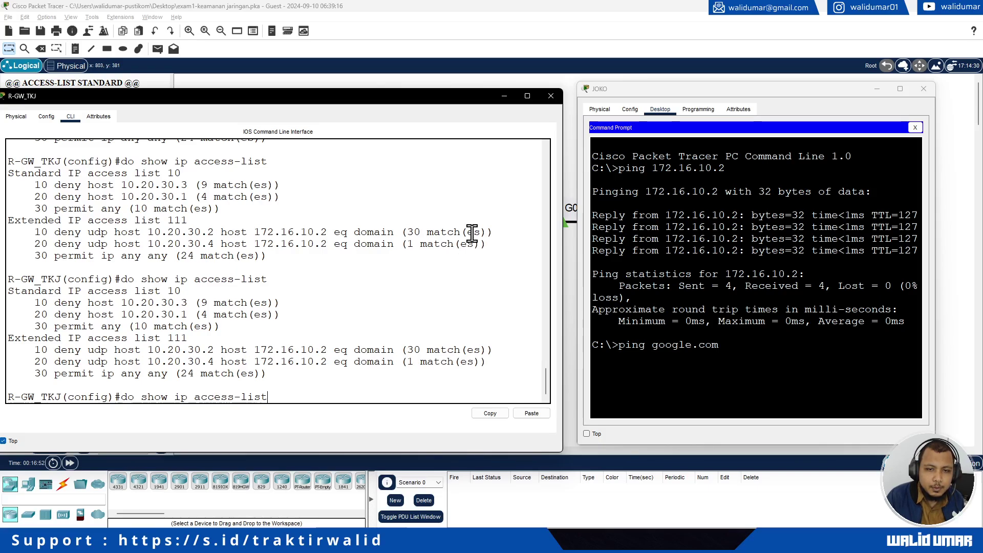
Ping google.com again from JOKO, followed by a ping to smkn4gorontalo.sch.id
click(876, 229)
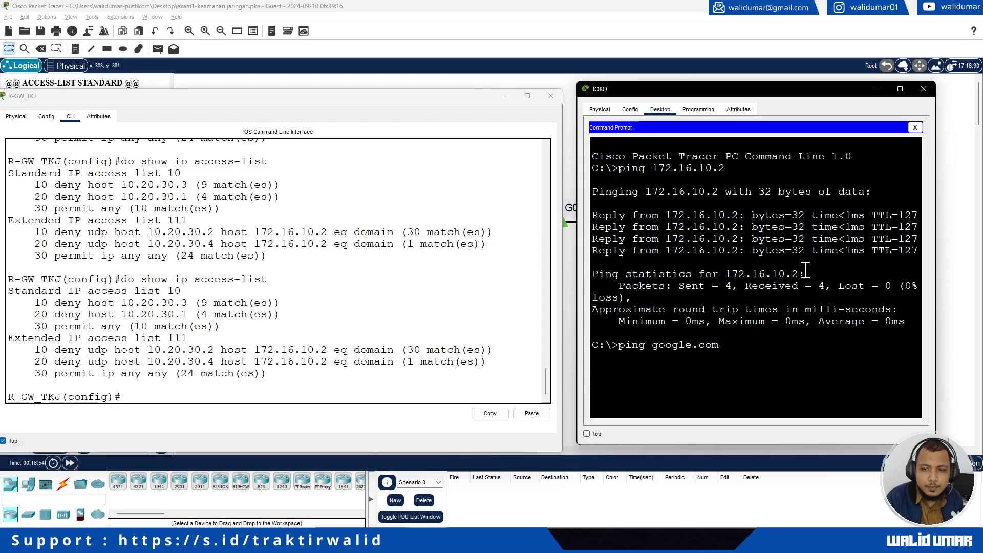
key(Return)
text(ping google.com)
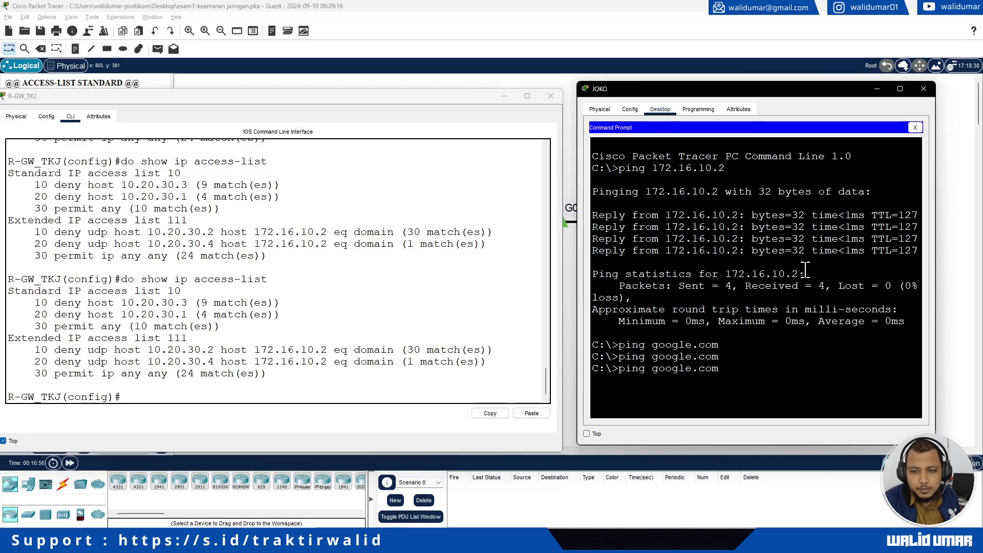
key(BackSpace)
key(BackSpace)
key(BackSpace)
key(BackSpace)
key(BackSpace)
key(BackSpace)
text(smkn)
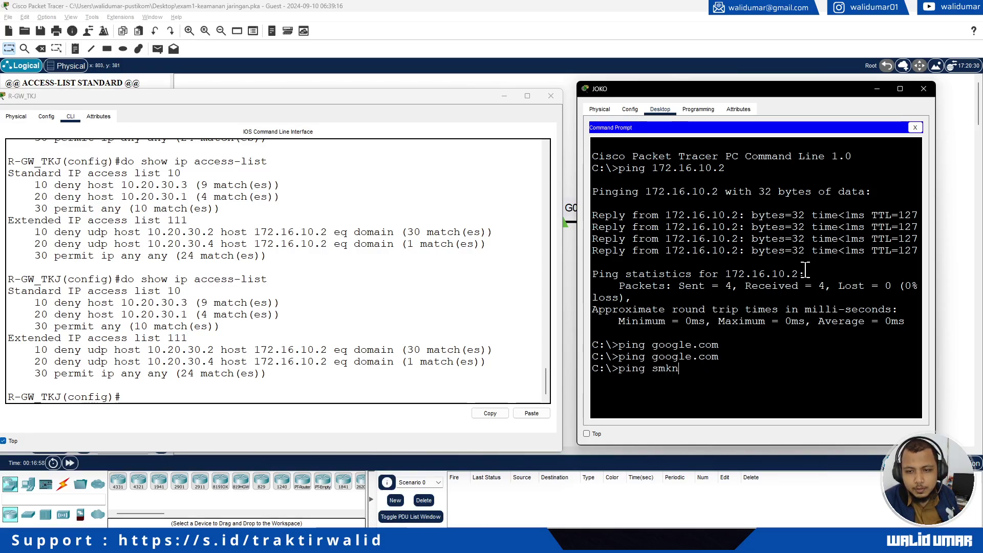
text(4gorontalo.sch.id)
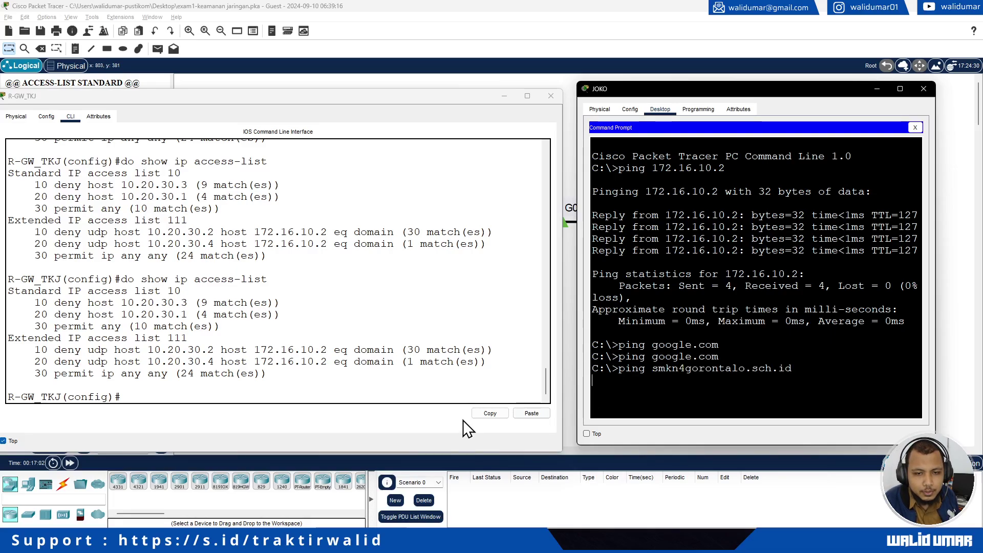
Rerun do show ip access-list and examine the match count on the 10.20.30.4 deny rule
click(424, 388)
key(Up)
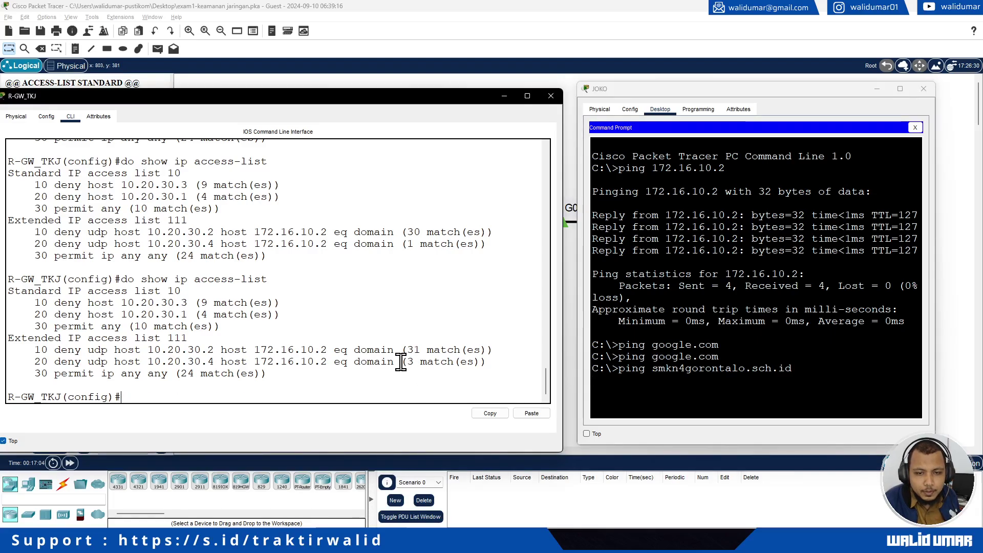
drag(399, 361, 507, 361)
Replace JOKO's Command Prompt with the Web Browser and load 172.16.10.2
click(919, 126)
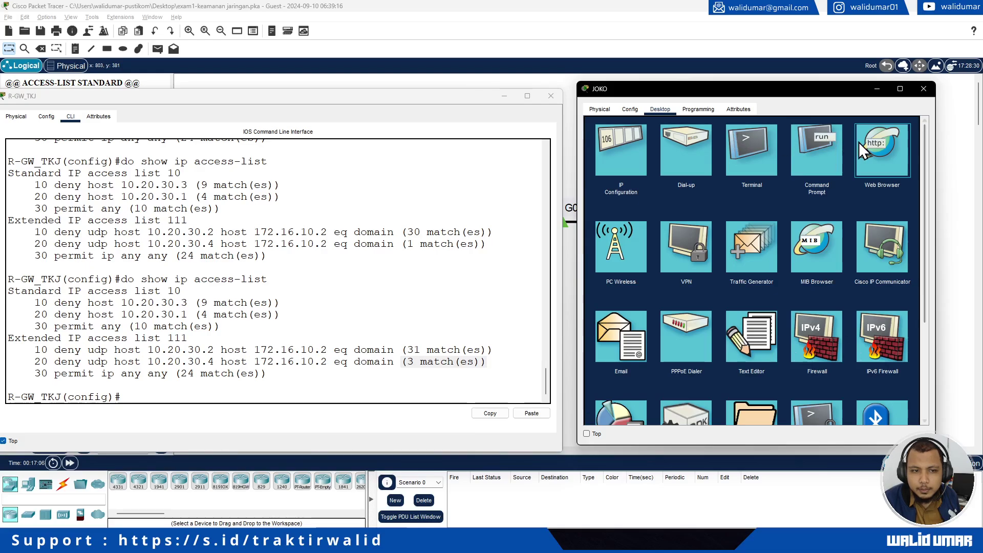
click(886, 158)
click(727, 137)
text(1)
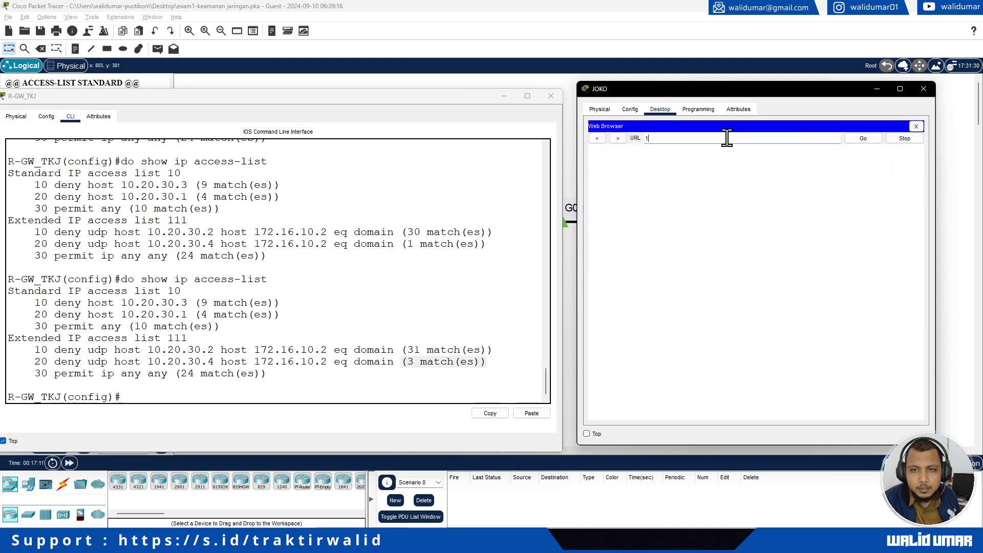
text(72.16.10.2)
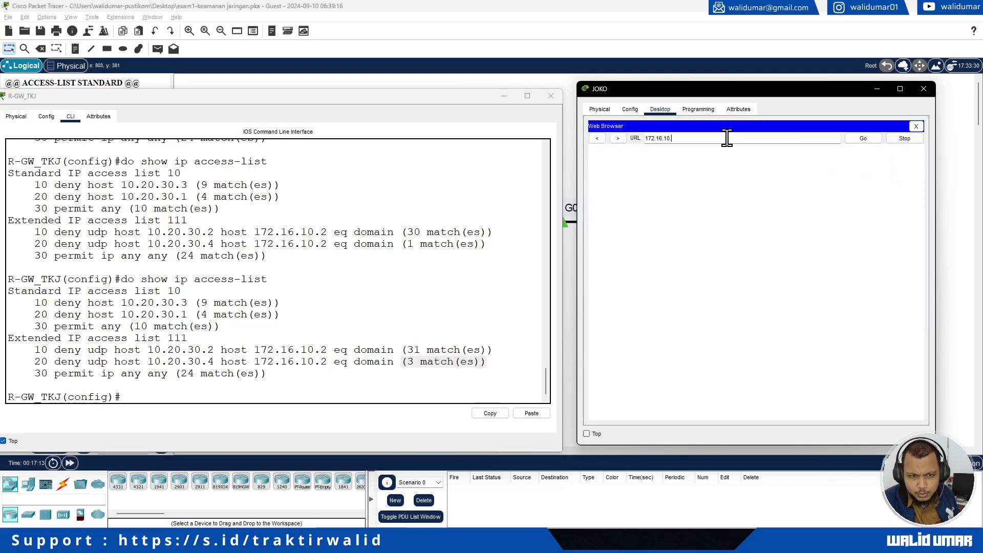
key(Return)
drag(657, 156, 720, 225)
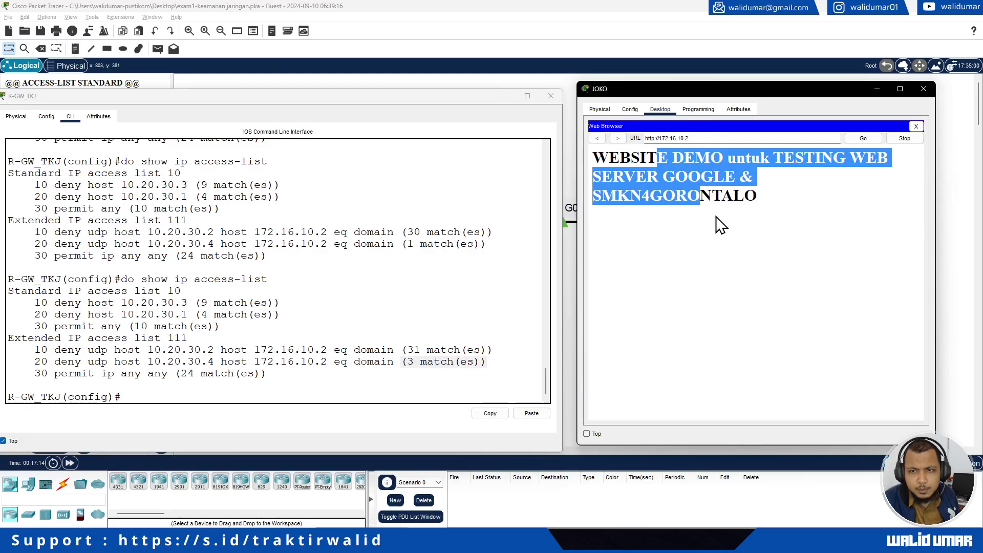
Load smkn4gorontalo.sch.id in JOKO's Web Browser
click(735, 140)
text(smkn4g)
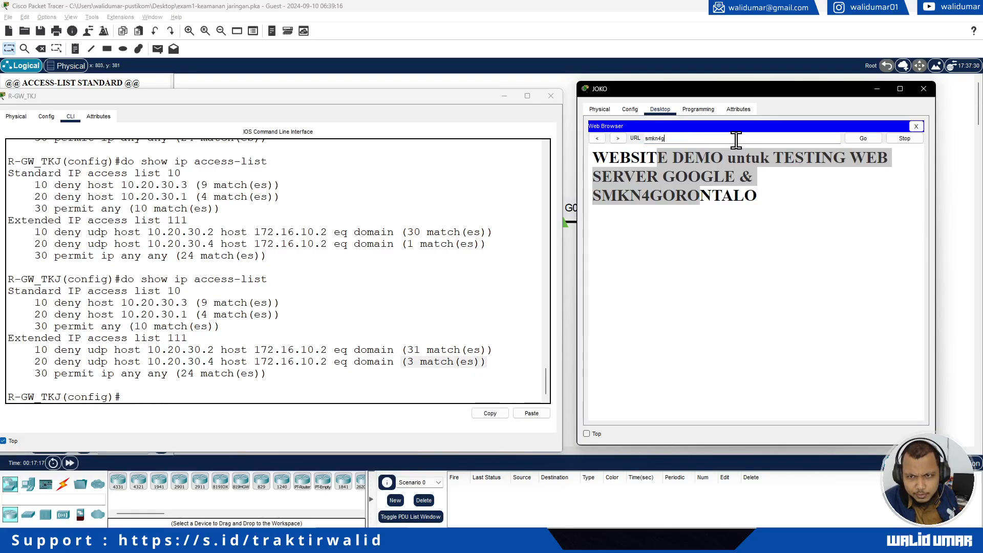
text(orontalo.sch.id)
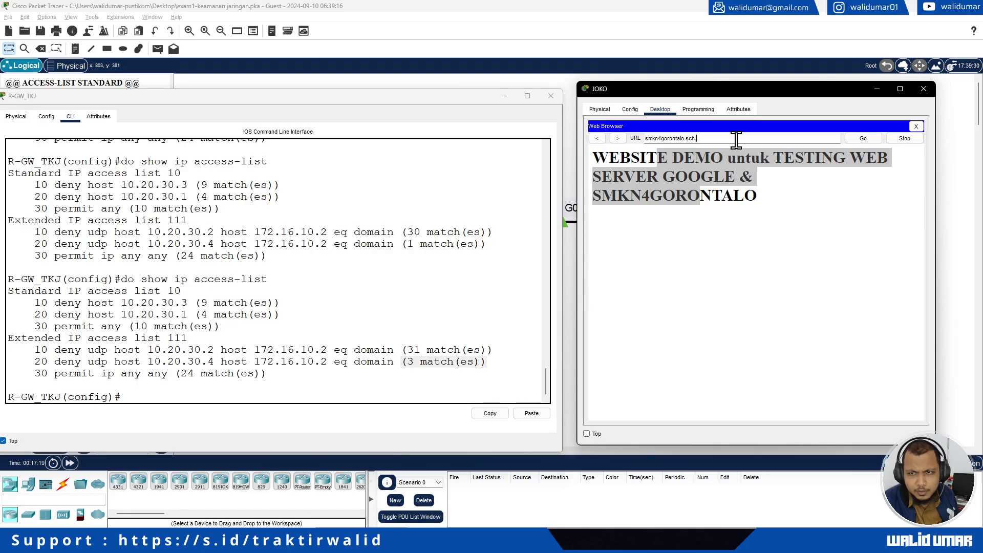
key(Return)
Run do show ip access-list several times on R-GW_TKJ to compare the counters after JOKO's domain request
click(416, 245)
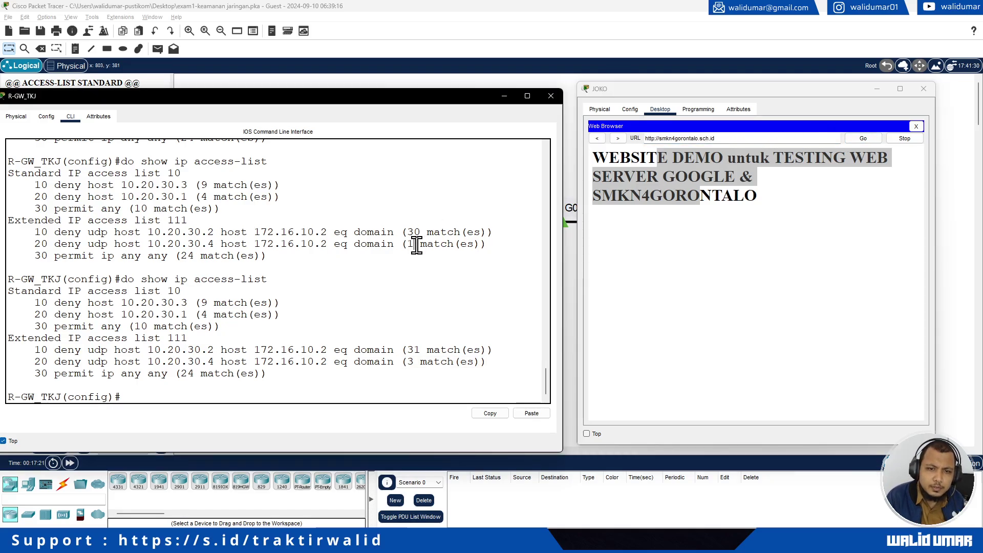
key(Up)
key(Return)
key(Up)
key(Return)
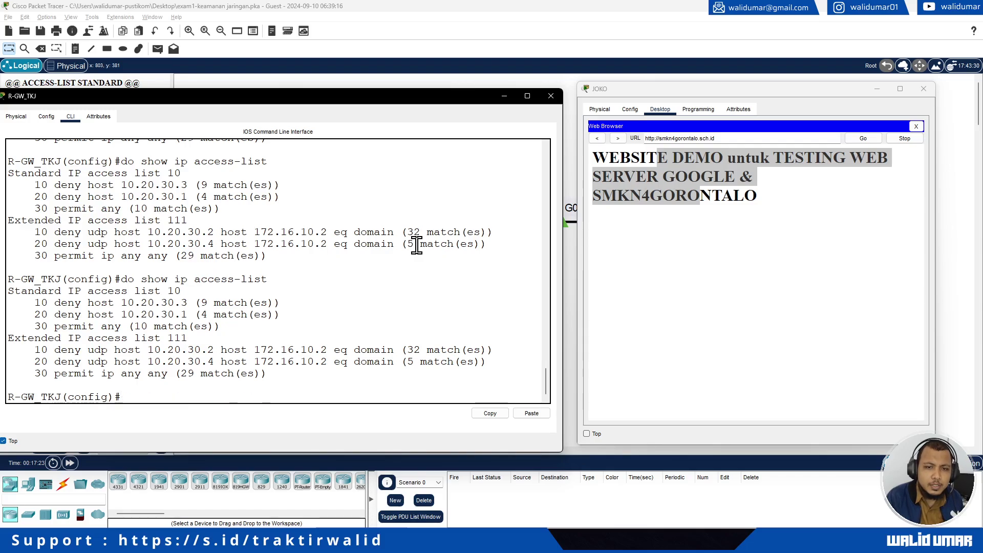
key(Up)
key(Return)
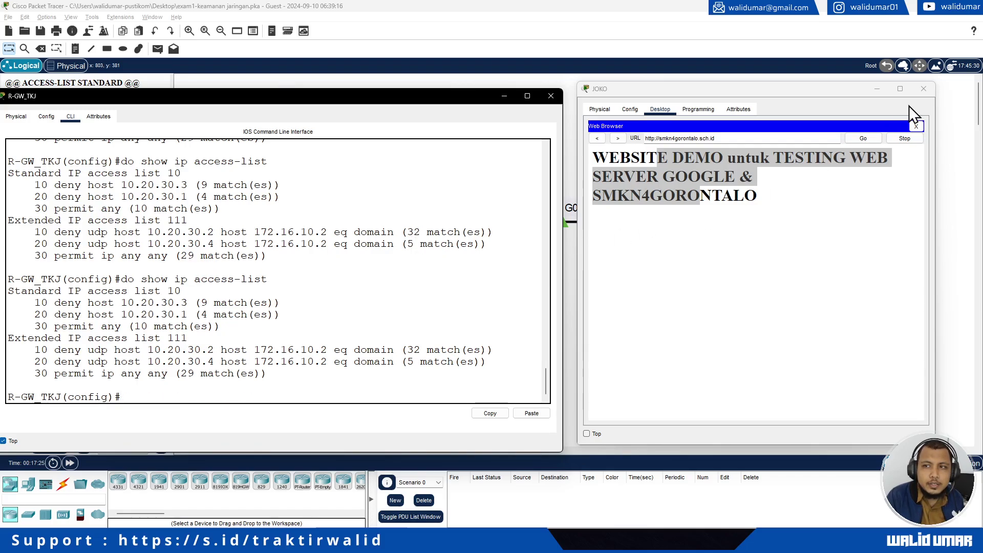
Close the JOKO and R-GW_TKJ windows and bring the whole topology into view
click(921, 90)
click(921, 89)
click(550, 96)
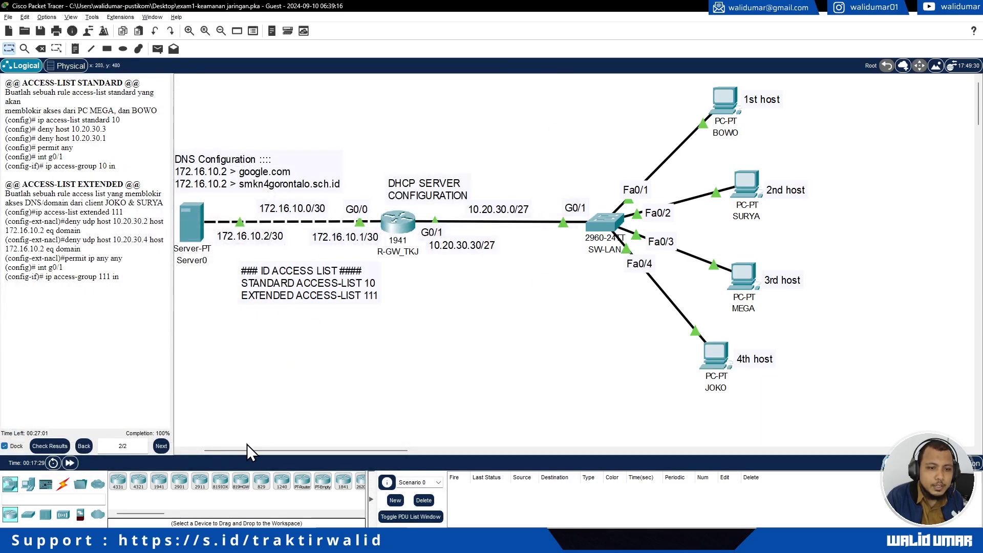
drag(247, 449, 243, 449)
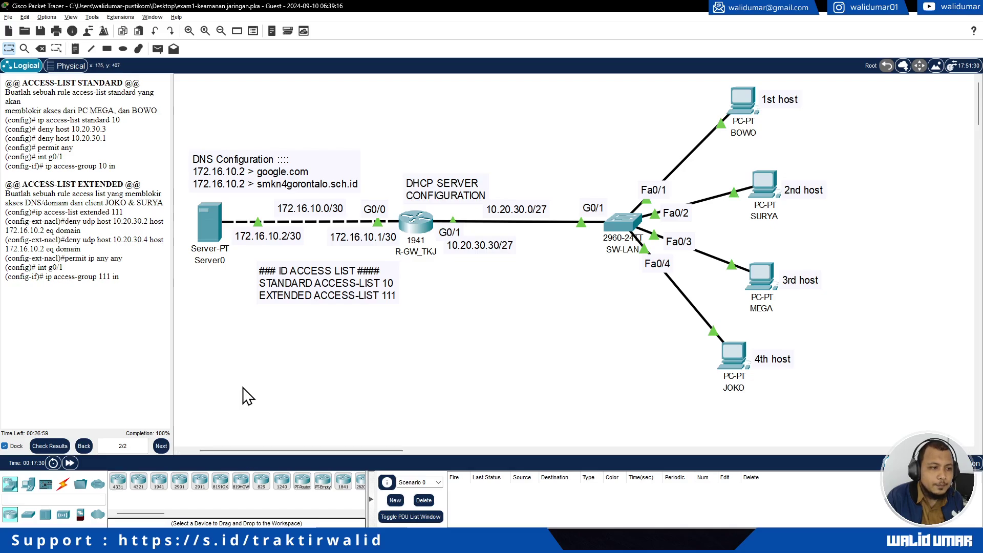